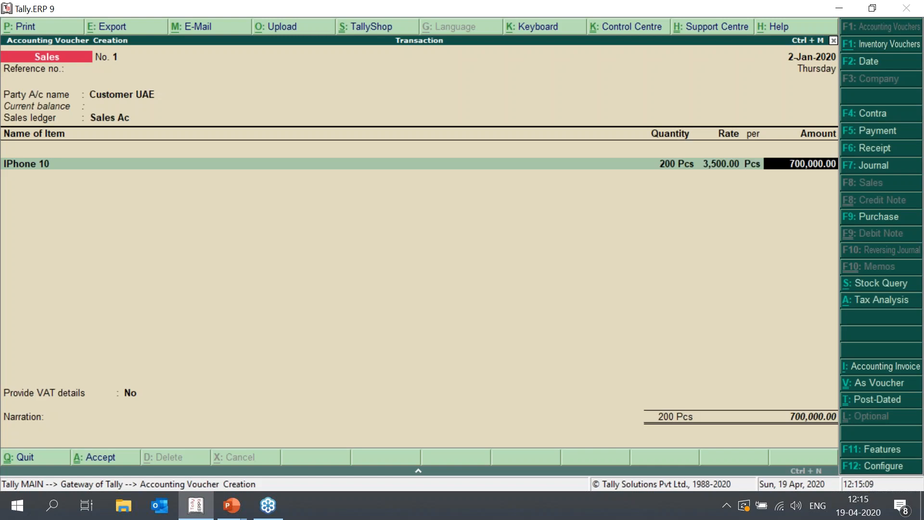
Add IPhone 8 as the second item of the sales voucher with a quantity of 200 Pcs.
key(Down)
key(Down)
key(Return)
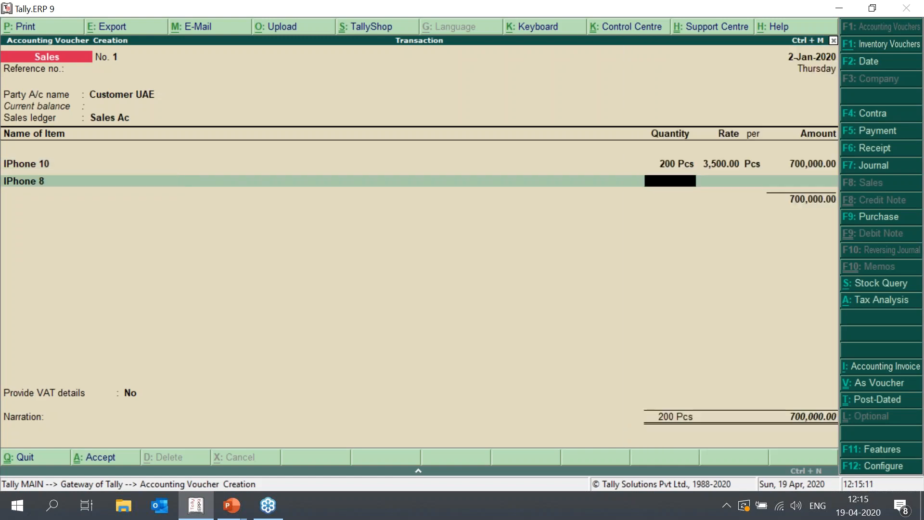
text(2000)
key(Return)
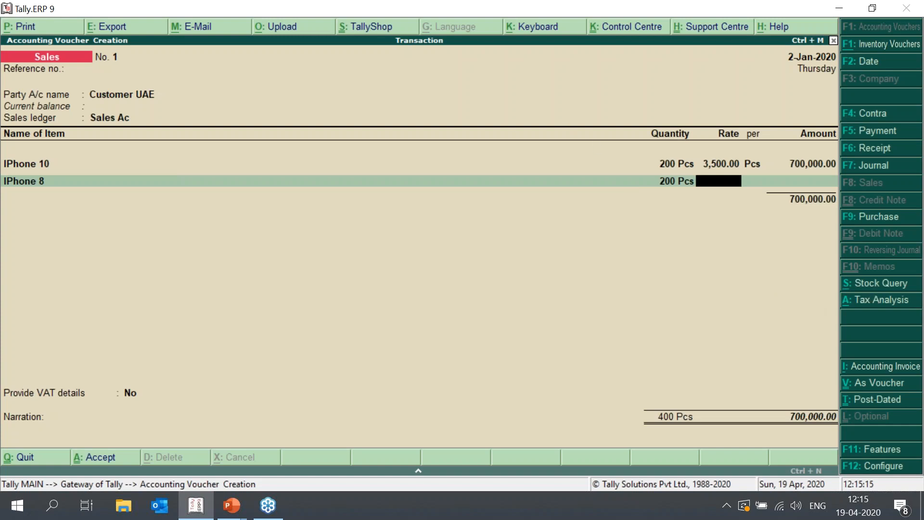
Check the IPhone 8 purchase cost in Stock Query and set its selling rate to 1,800 per Pcs.
click(903, 285)
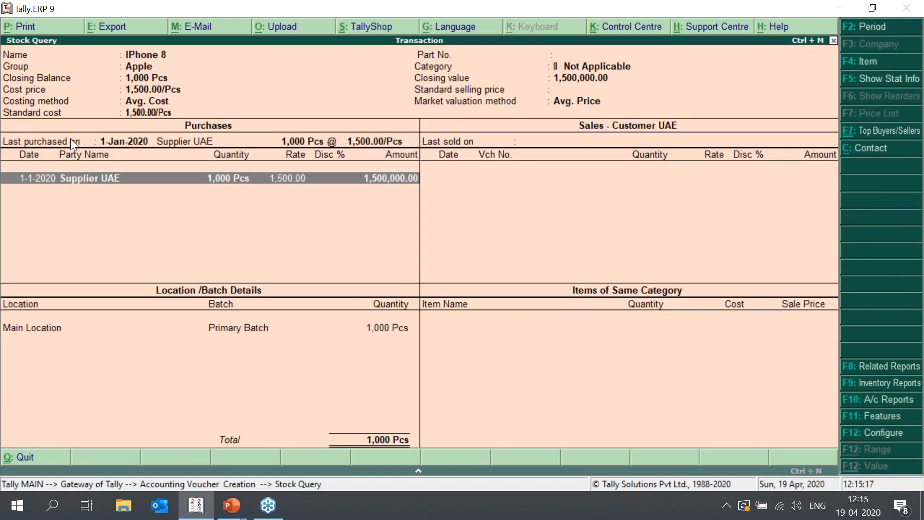
key(Escape)
text(1800)
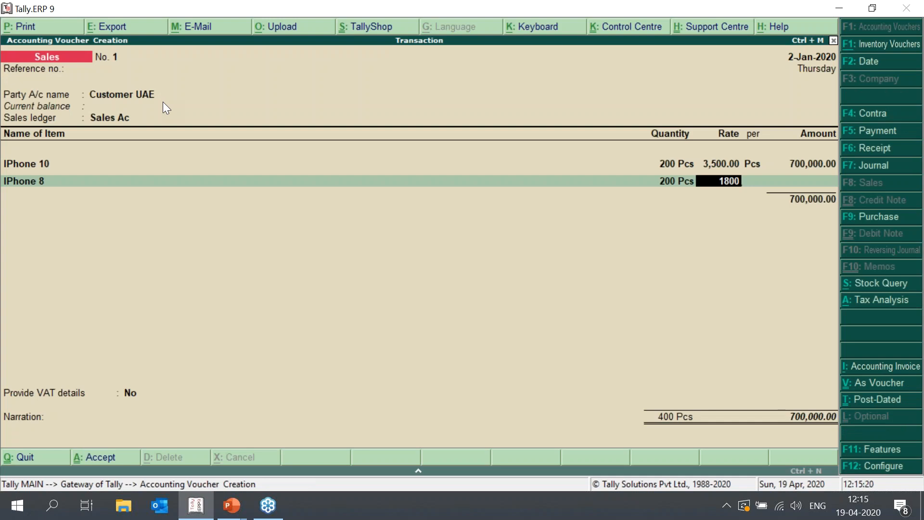
key(Return)
key(Return)
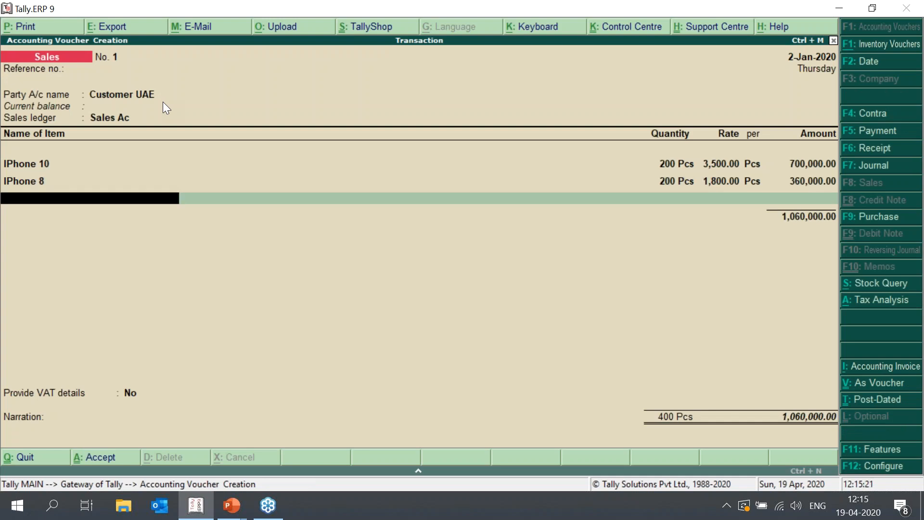
Add Note 9 as the third item of the voucher with a quantity of 100 Pcs.
key(Down)
key(Down)
key(Down)
key(Down)
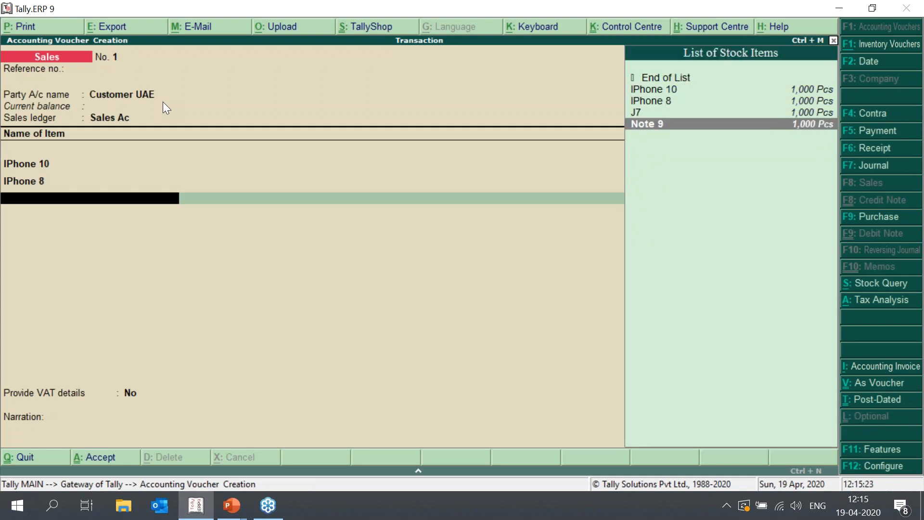
key(Return)
text(100)
key(Return)
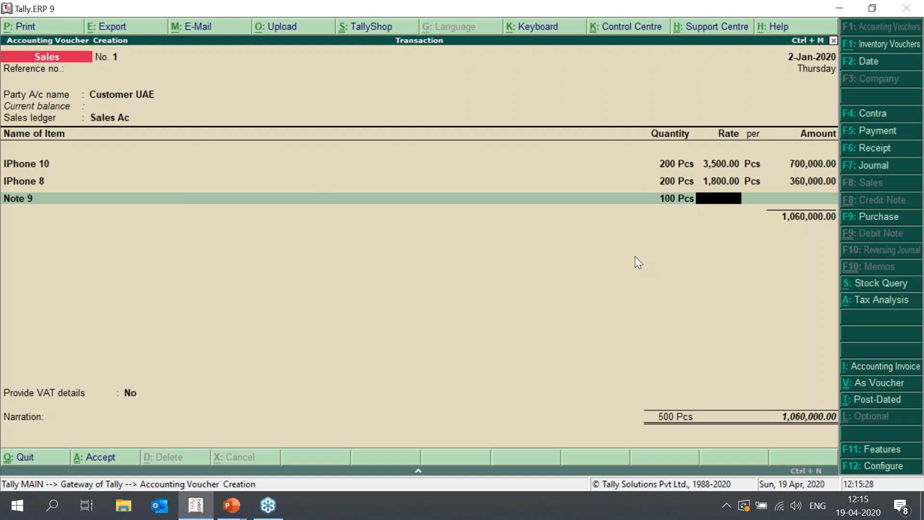
Look up the Note 9 cost in Stock Query and set its selling rate to 2,300 per Pcs.
click(881, 283)
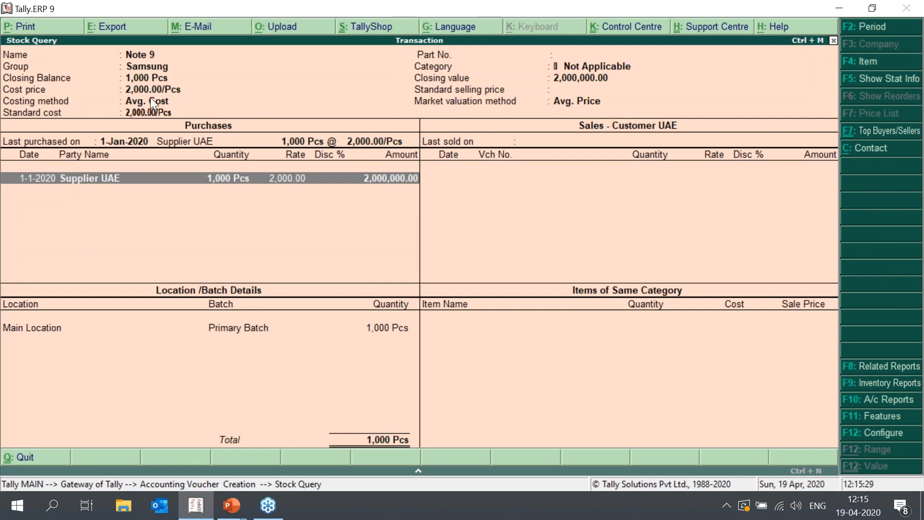
key(Escape)
text(2,300)
key(Return)
key(Return)
Add J7 as the fourth item of the voucher with a quantity of 300 Pcs.
key(Down)
key(Down)
key(Down)
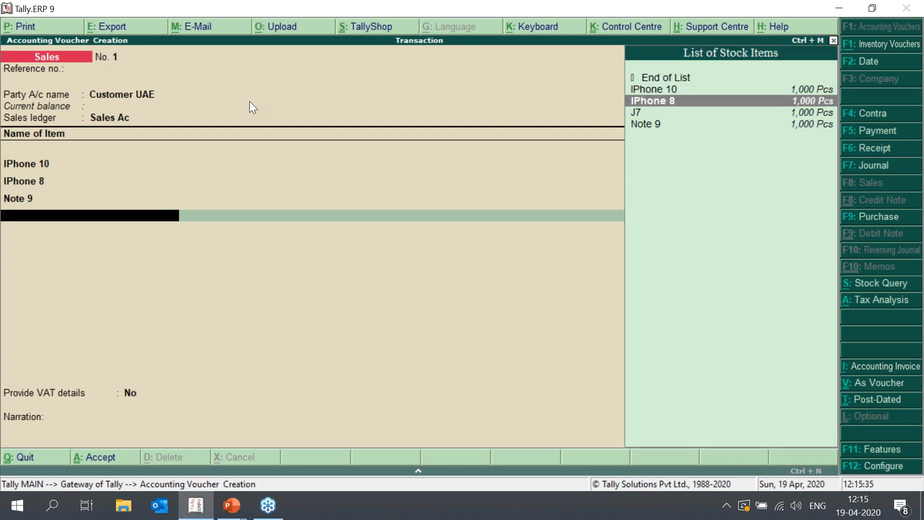
key(Return)
text(1000)
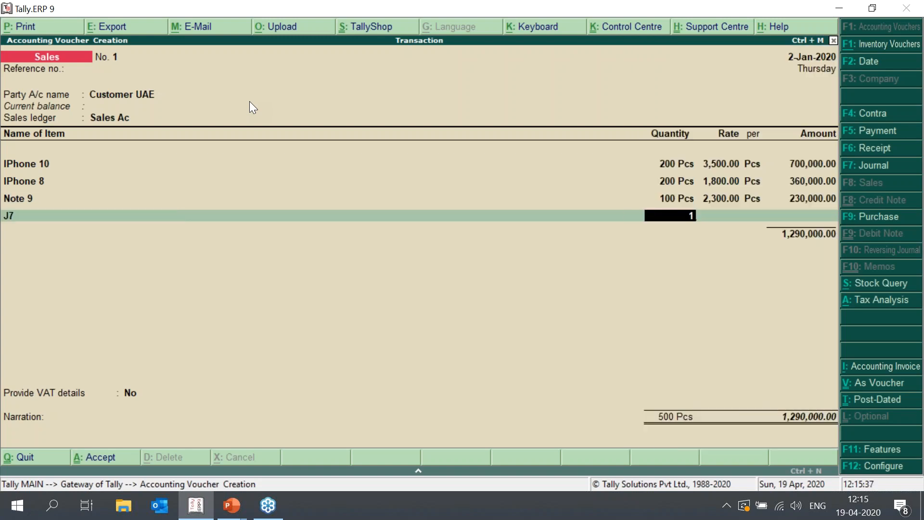
key(BackSpace)
key(BackSpace)
key(BackSpace)
key(BackSpace)
text(300)
key(Return)
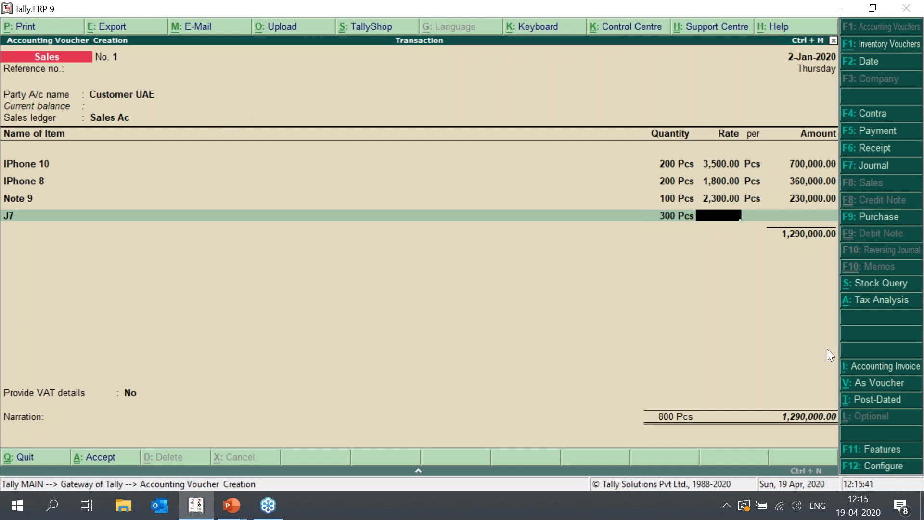
Check the J7 cost in Stock Query and set its selling rate to 900 per Pcs.
click(880, 284)
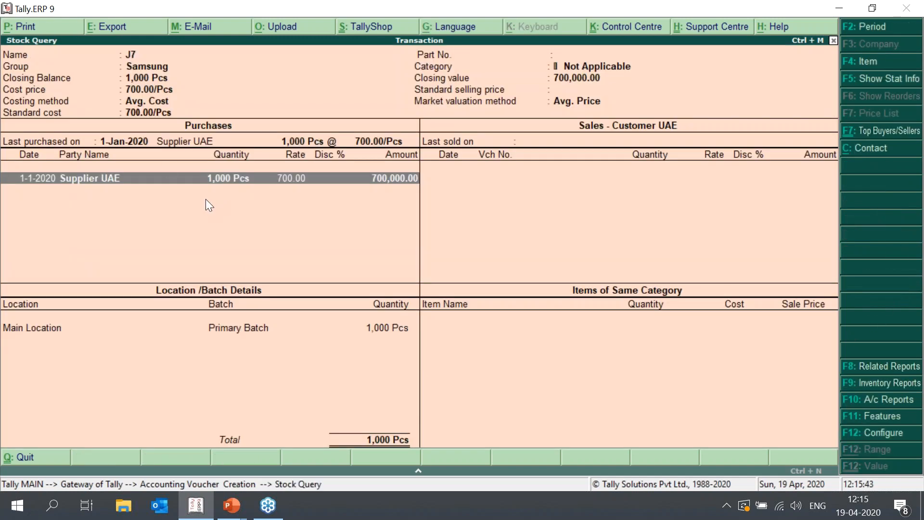
key(Escape)
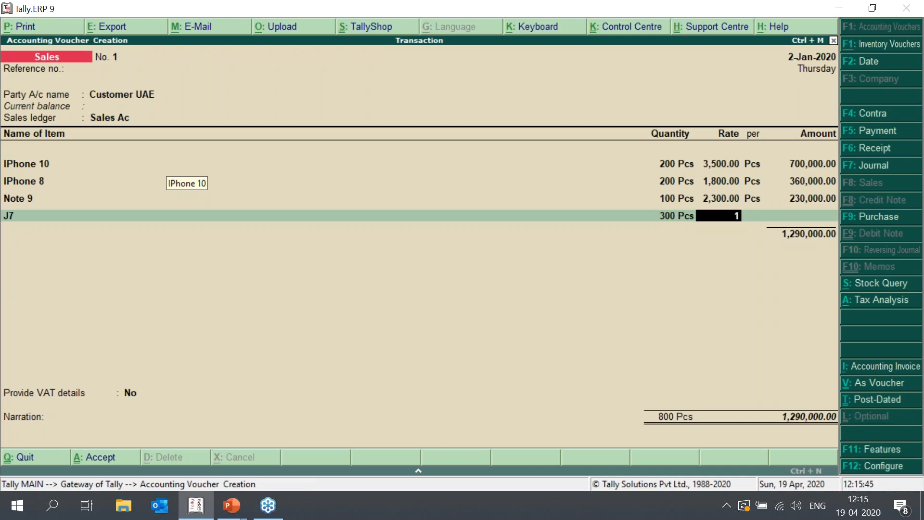
text(900)
key(Return)
key(Return)
key(Return)
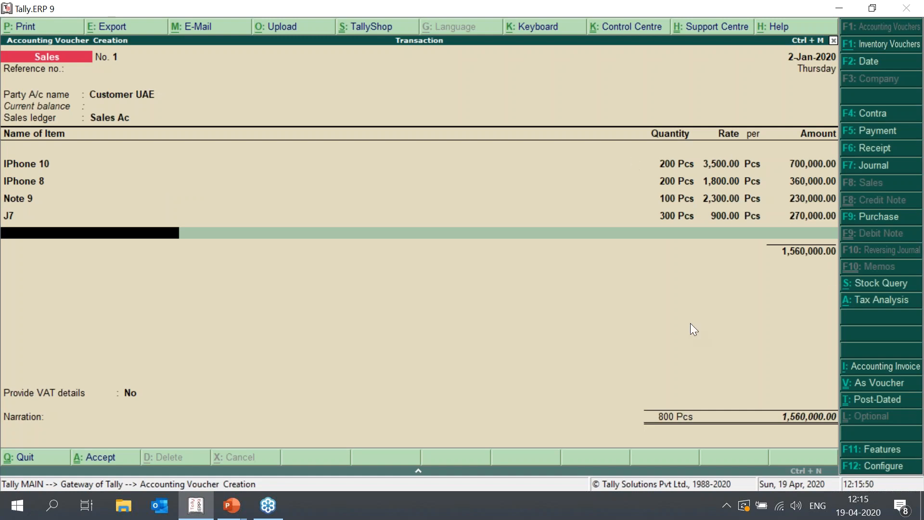
End the item list and add the VAT ledger below the items with its automatically calculated amount.
key(Return)
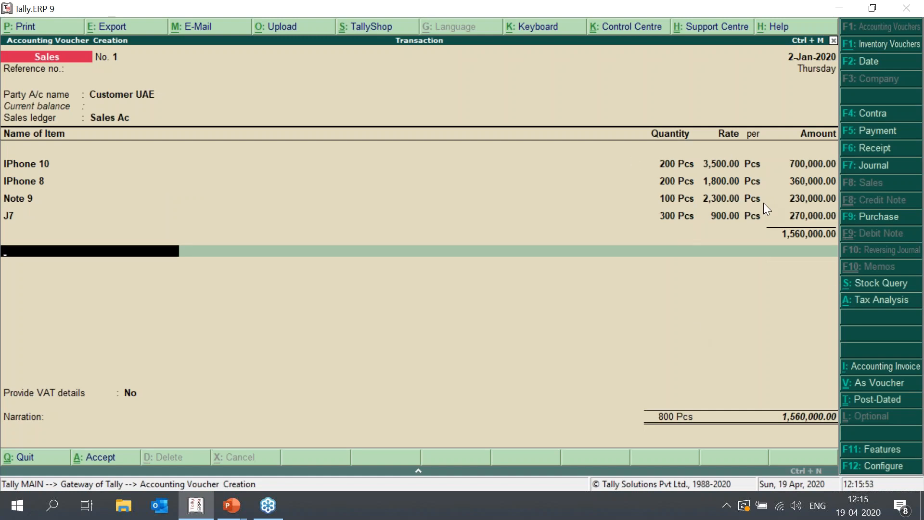
text(V)
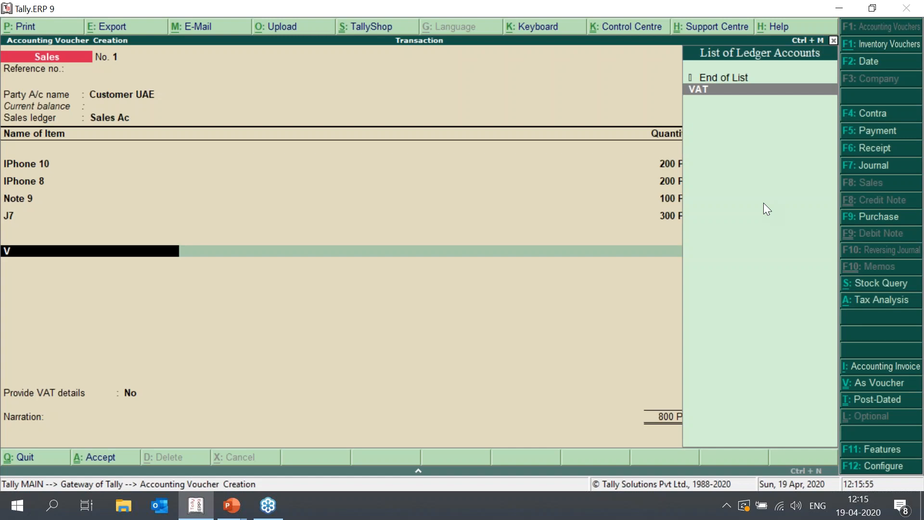
key(BackSpace)
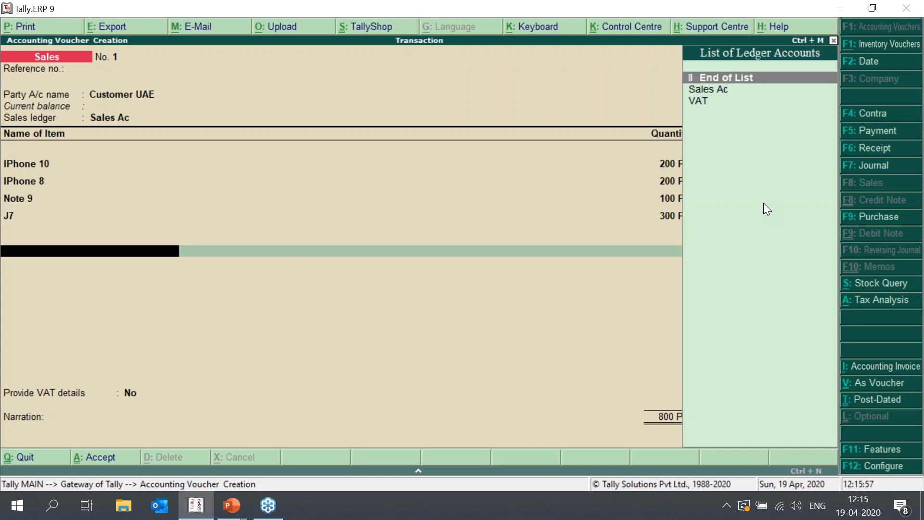
key(Down)
key(Down)
key(Return)
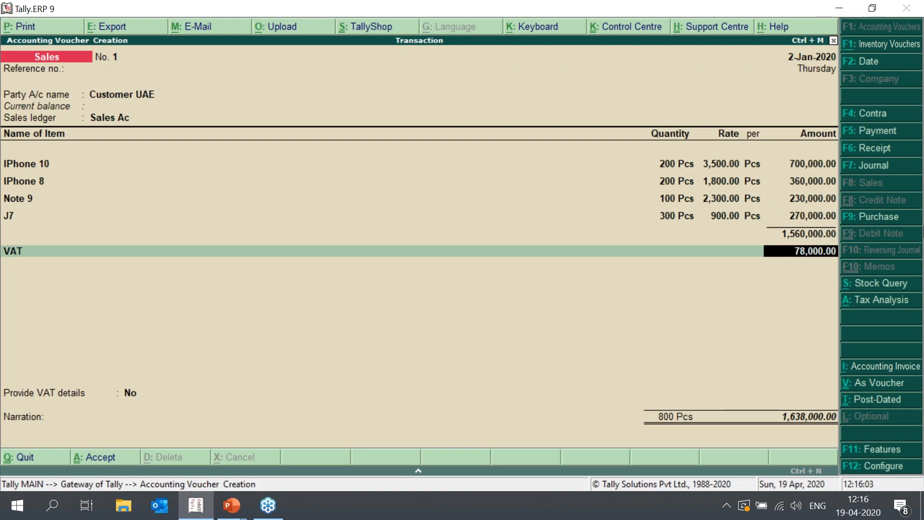
Review the voucher's Tax Analysis and the Customer UAE ledger's emirate and VAT registration details, returning to the voucher.
click(879, 304)
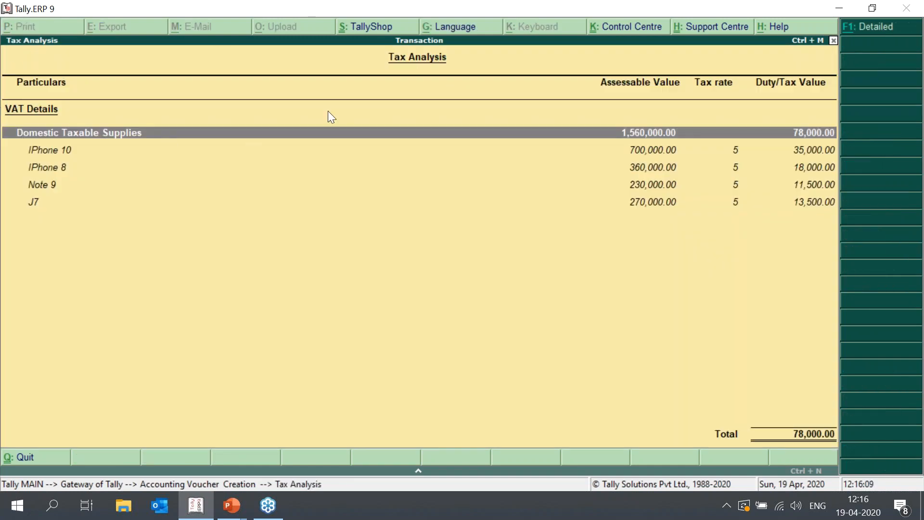
key(Escape)
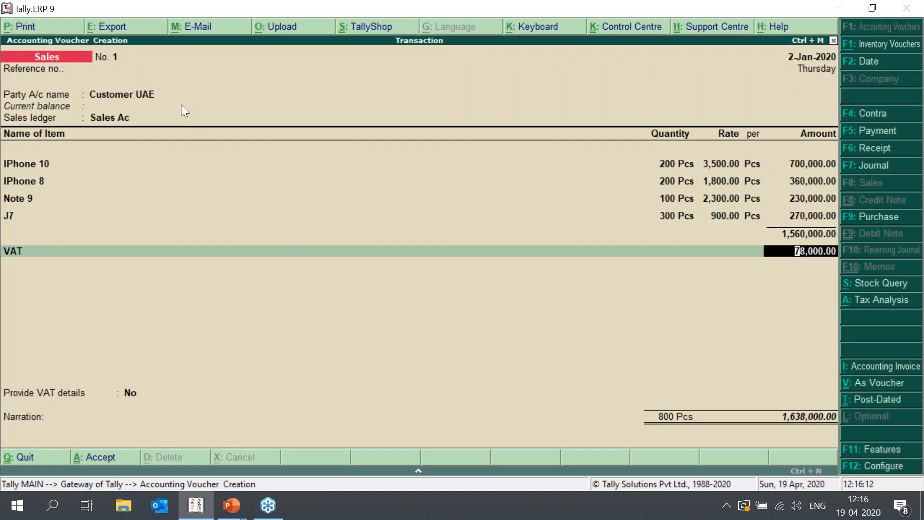
click(134, 98)
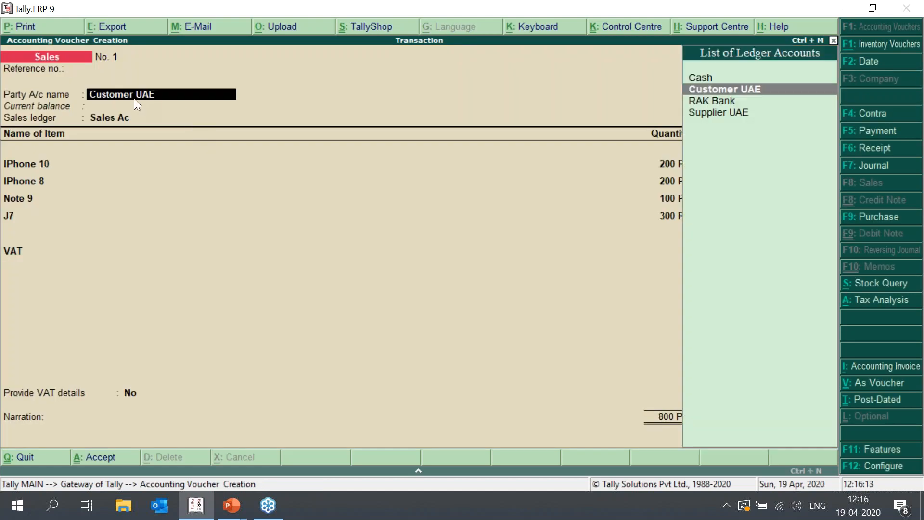
key(ctrl+Return)
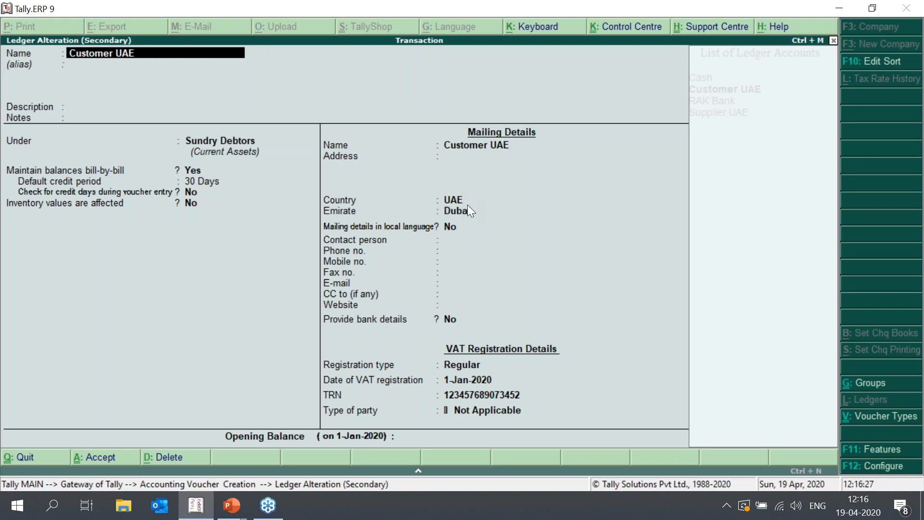
key(ctrl+a)
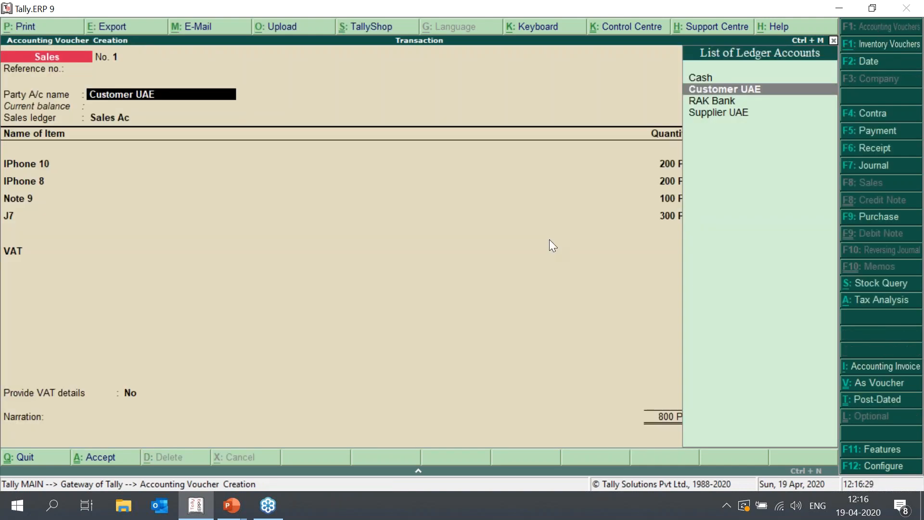
key(alt+a)
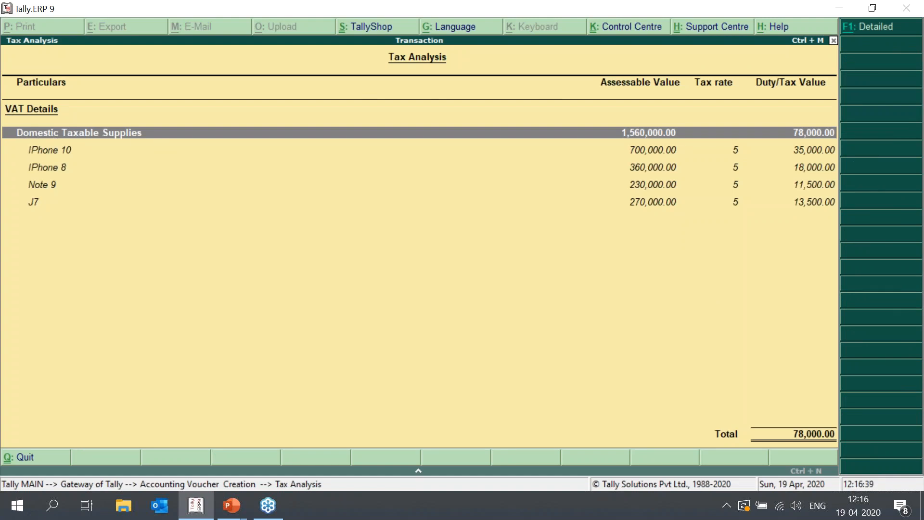
key(Escape)
Keep the existing voucher entries, enter the narration "Good Sold in Credit" and save the sales voucher.
key(Return)
key(ctrl+a)
key(Return)
key(Return)
key(Return)
key(Return)
key(Return)
key(Return)
key(Return)
key(Return)
key(Return)
key(Return)
key(Return)
key(Return)
key(Return)
key(Return)
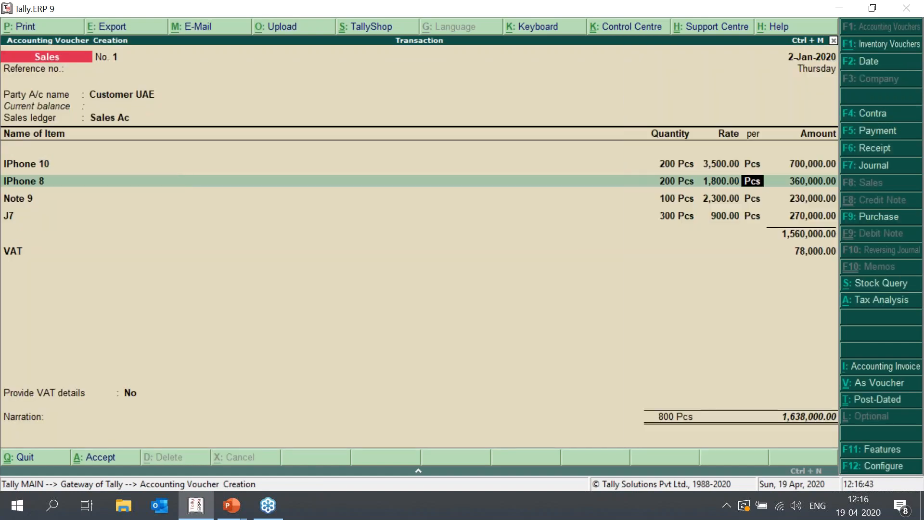
key(Return)
key(Return)
key(Return)
key(Return)
key(Return)
key(Return)
key(Return)
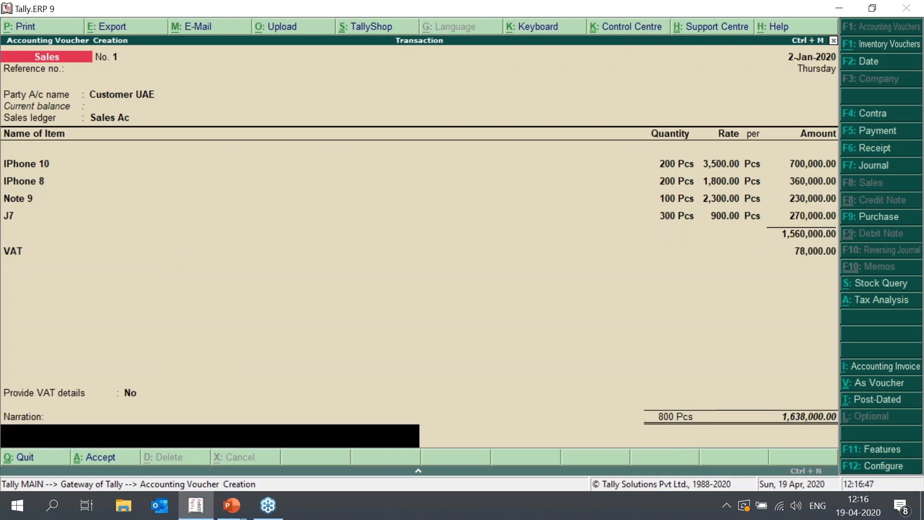
text(Good Sold in Cre)
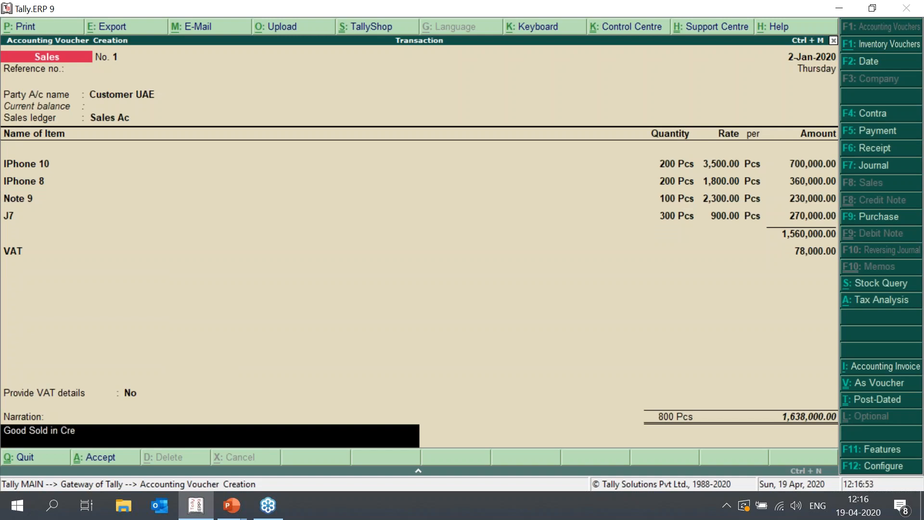
text(dit)
key(Return)
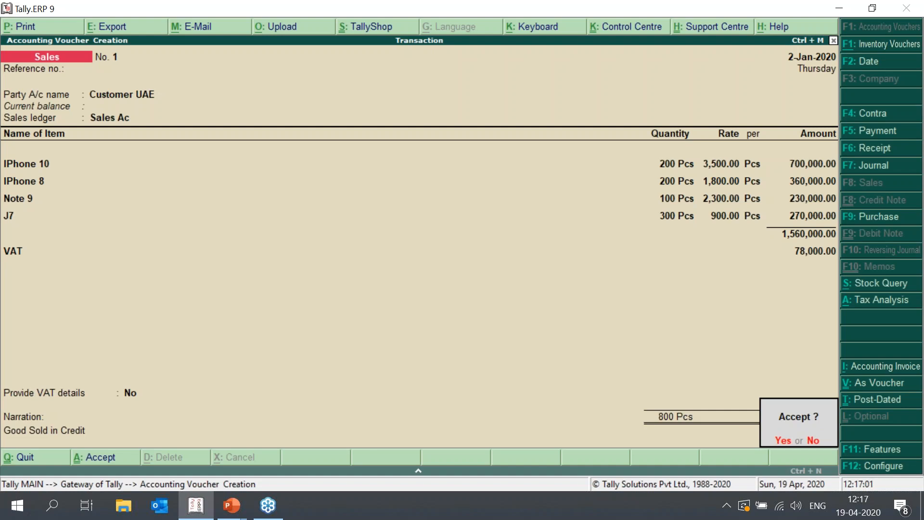
key(Return)
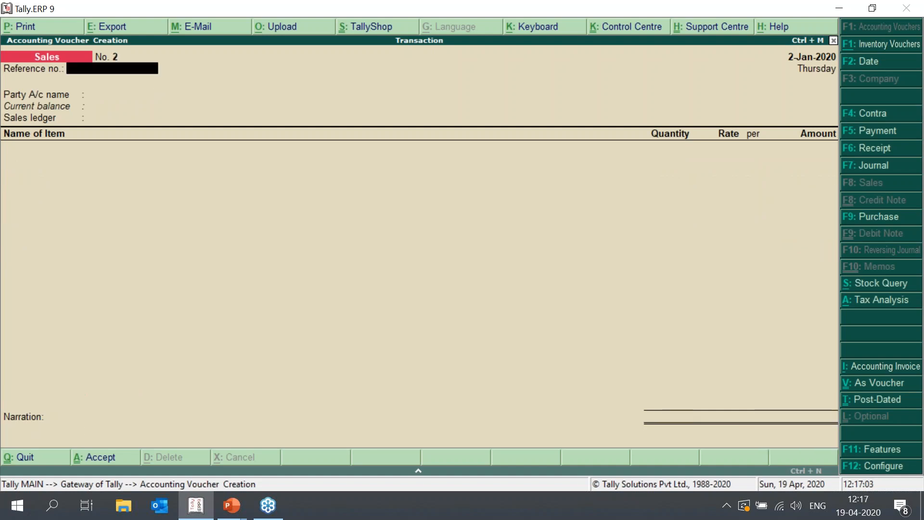
Reopen the saved sales voucher, examine its Tax Invoice in the zoomed print preview, and close the preview.
key(Page_Up)
key(alt+p)
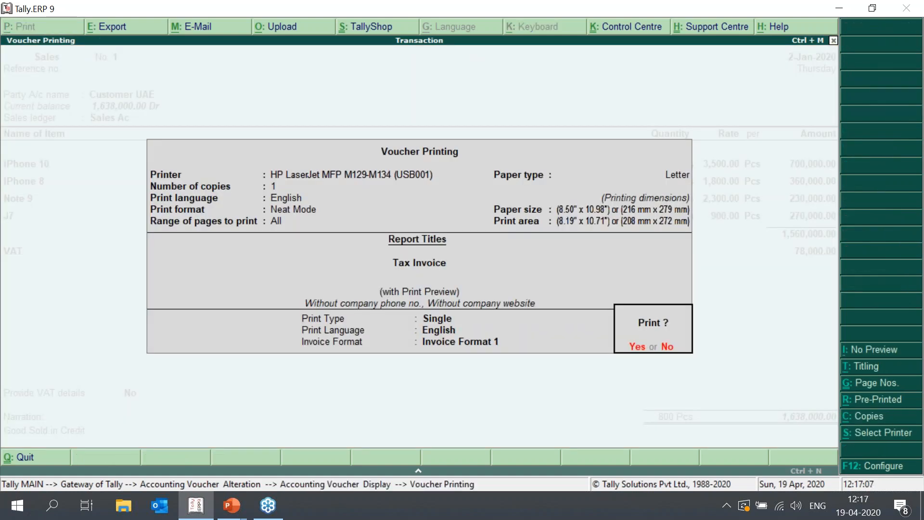
key(Return)
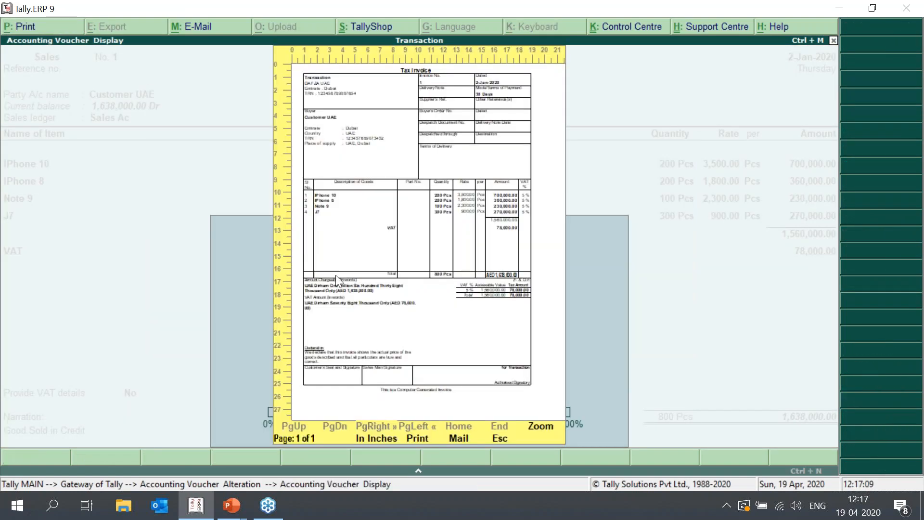
click(336, 275)
scroll(515, 348, down, 5)
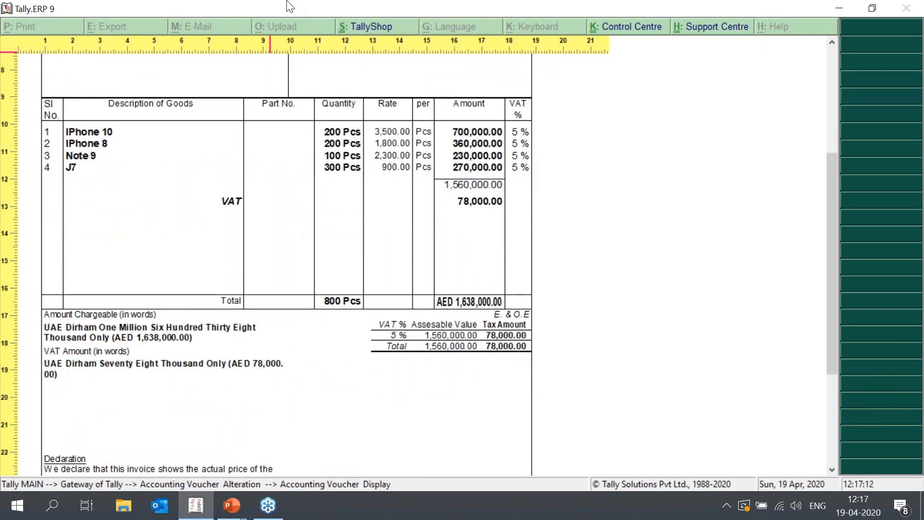
scroll(282, 141, up, 5)
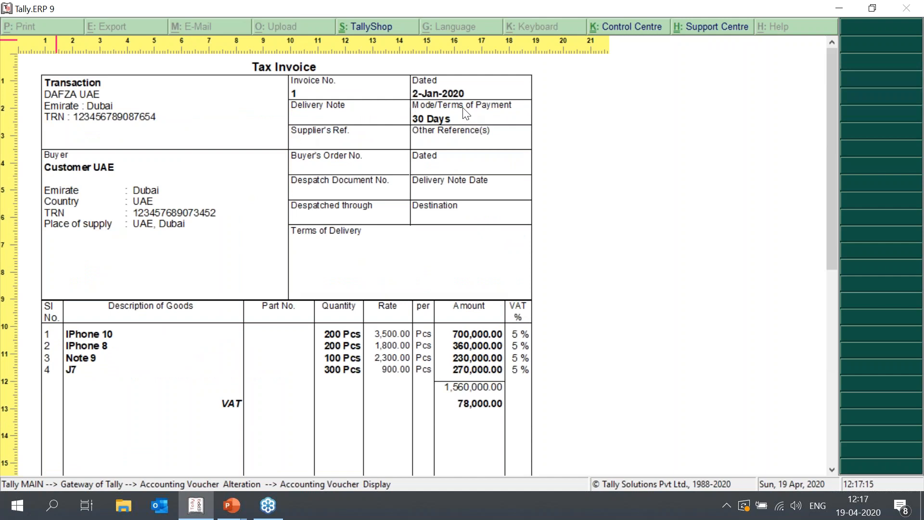
click(302, 231)
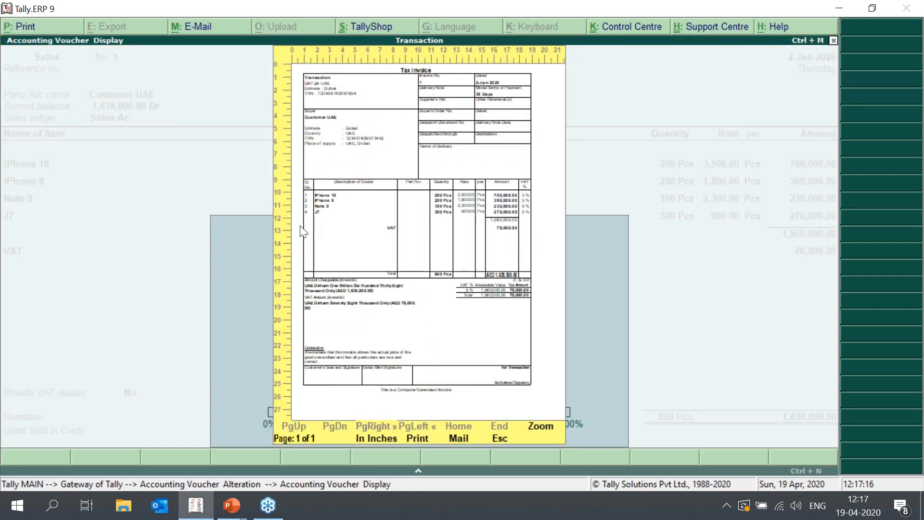
key(Escape)
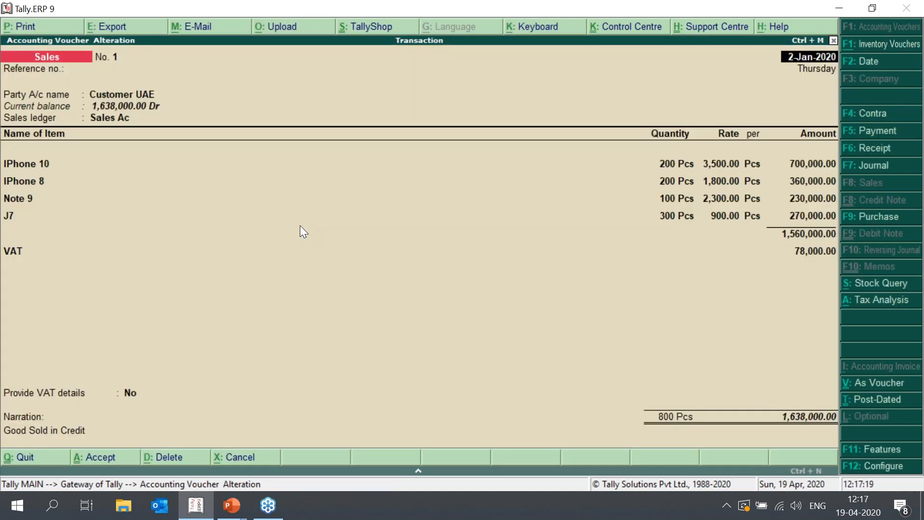
Open the sales voucher's print settings, review the invoice print configuration and return to the Voucher Printing settings.
key(alt+p)
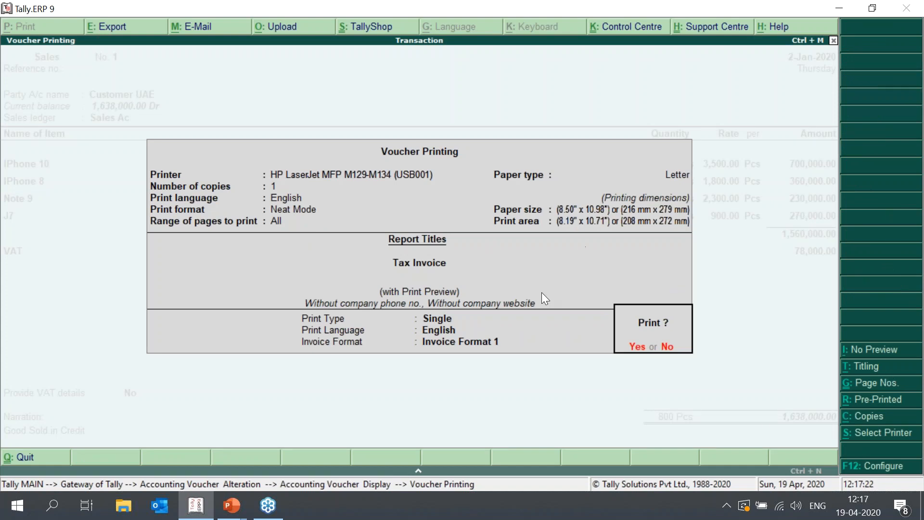
click(870, 468)
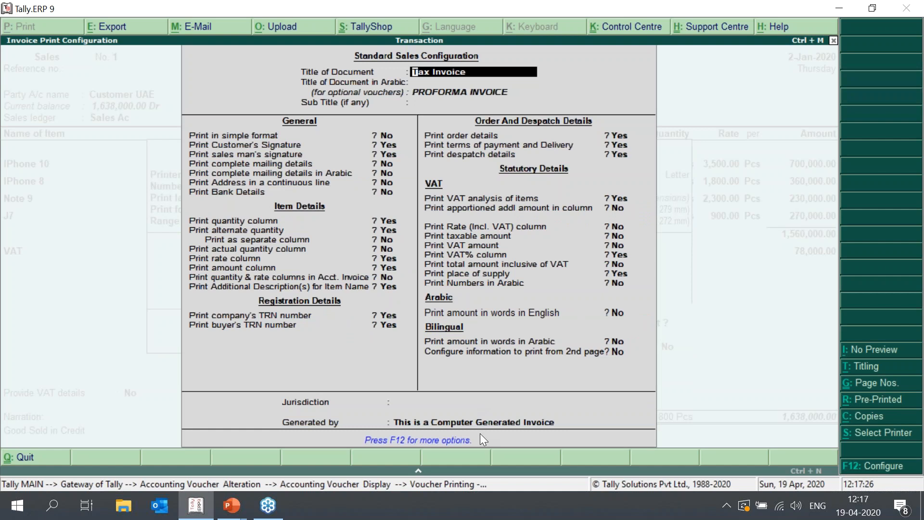
key(BackSpace)
key(Escape)
Decline printing and set the voucher to print type Single, language English and Invoice Format 2.
key(n)
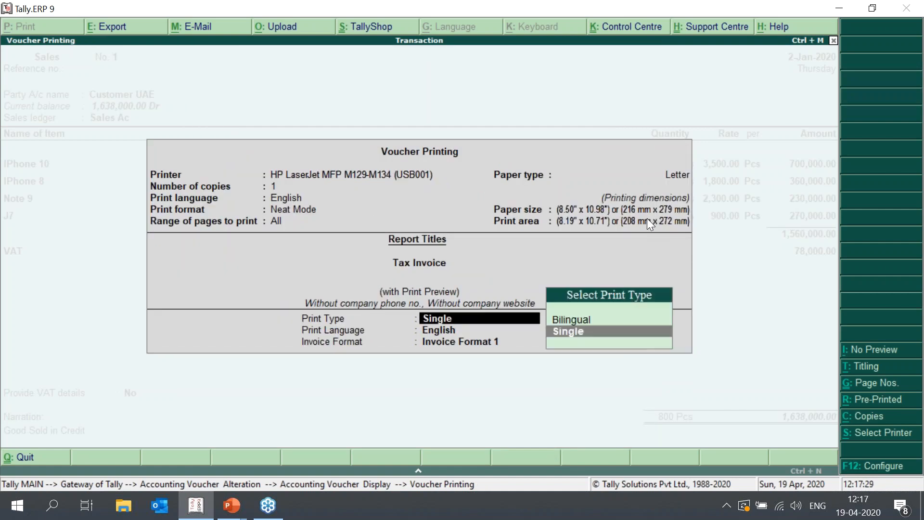
key(Return)
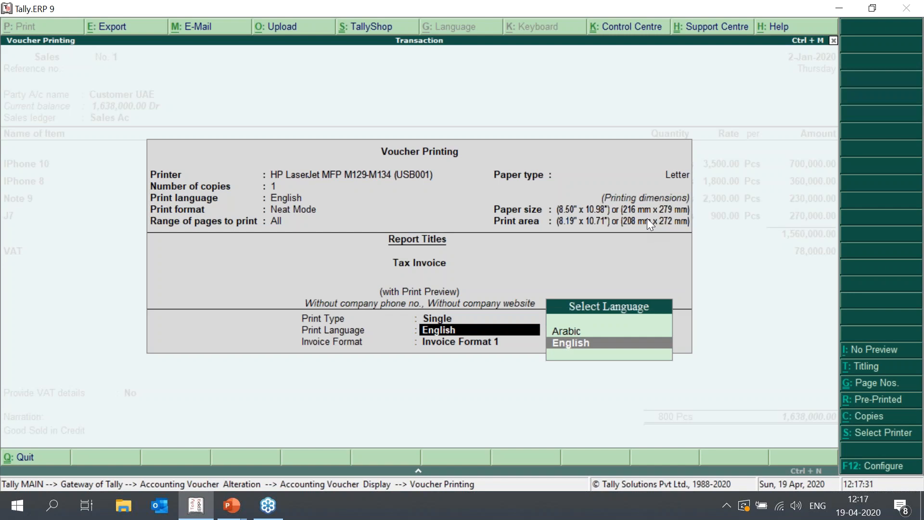
key(Return)
key(Down)
key(Return)
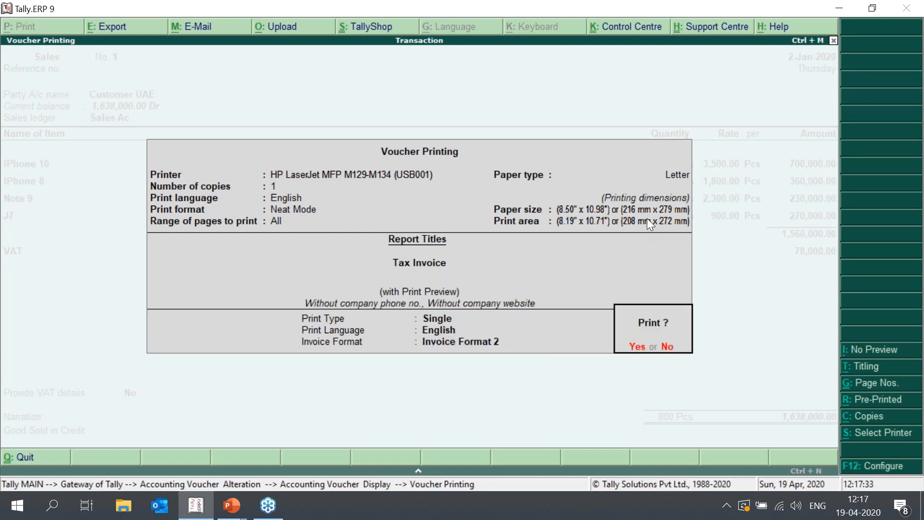
Preview the Tax Invoice in the new format, examine the zoomed page down to the signatures, and close the preview.
key(Return)
key(alt+z)
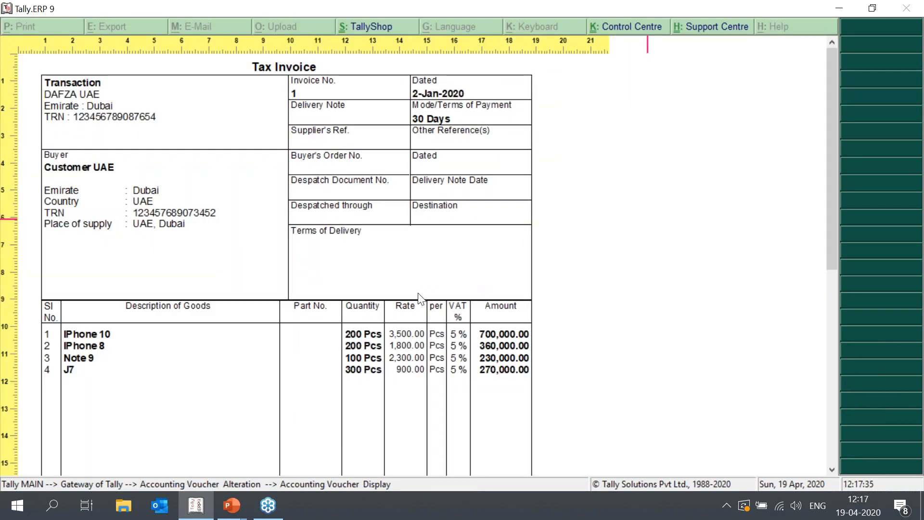
scroll(391, 325, down, 5)
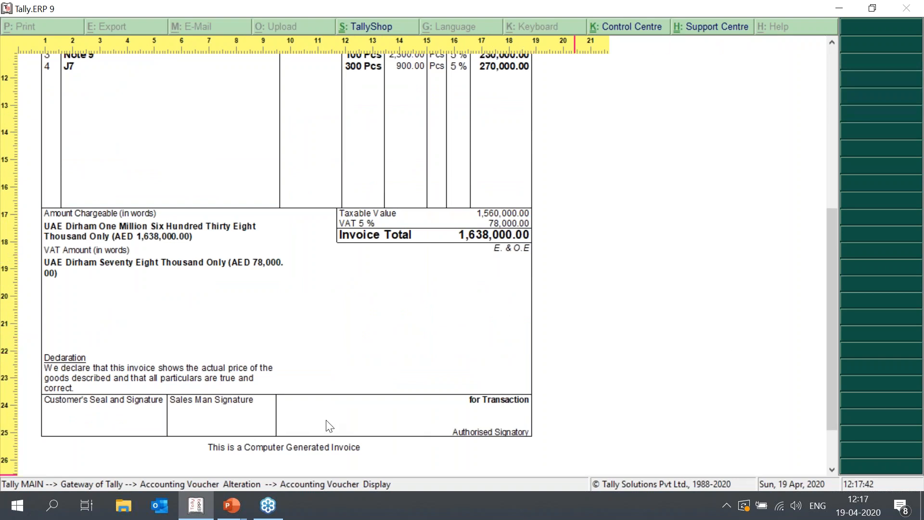
click(523, 354)
key(Escape)
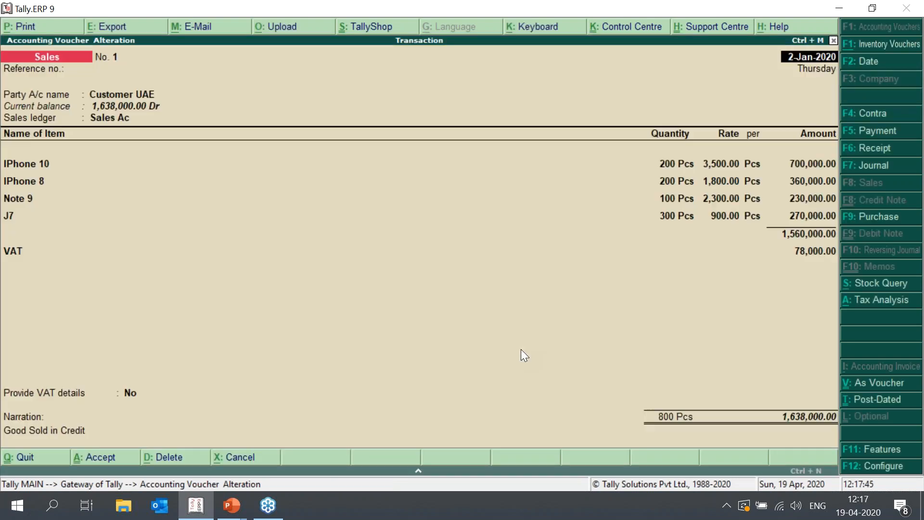
Leave the sales voucher without creating another one, return to the Gateway of Tally and hide the calculator pane.
key(Page_Down)
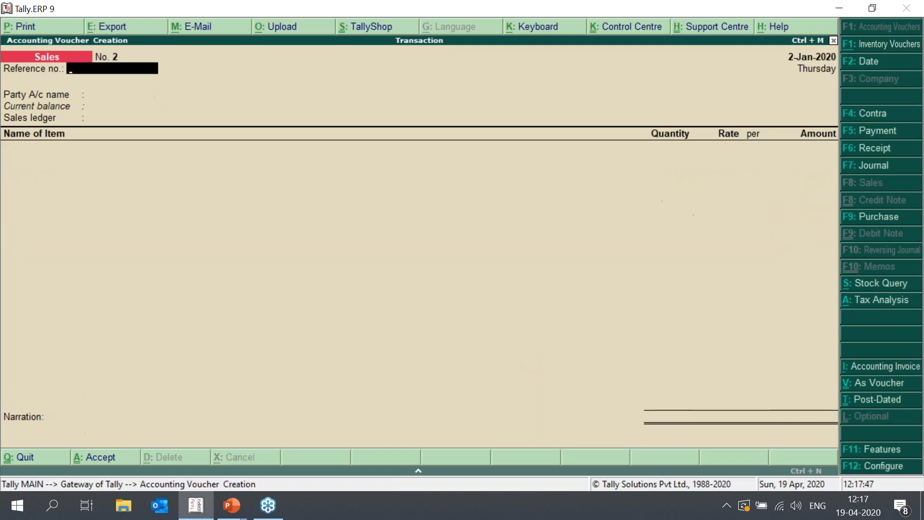
key(Escape)
key(y)
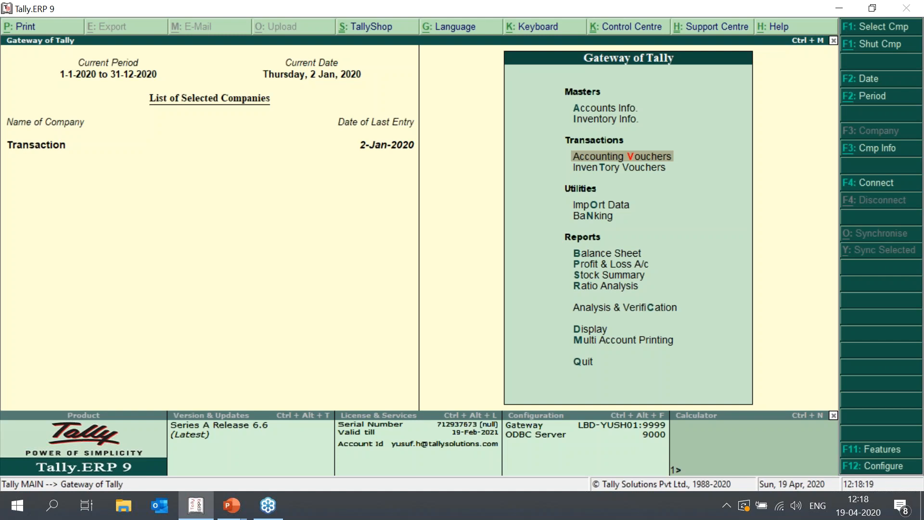
click(833, 415)
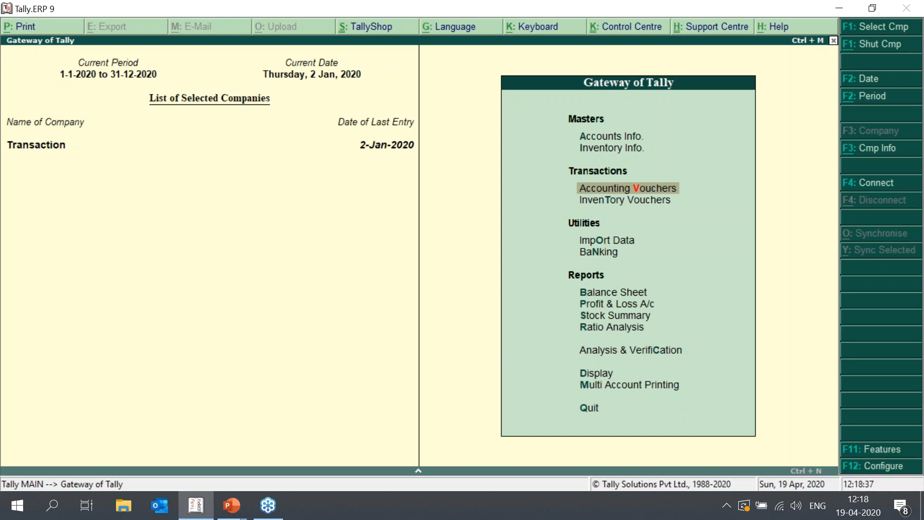
Enable purchase order processing and sales order processing in the company's Inventory Features.
key(F11)
key(Down)
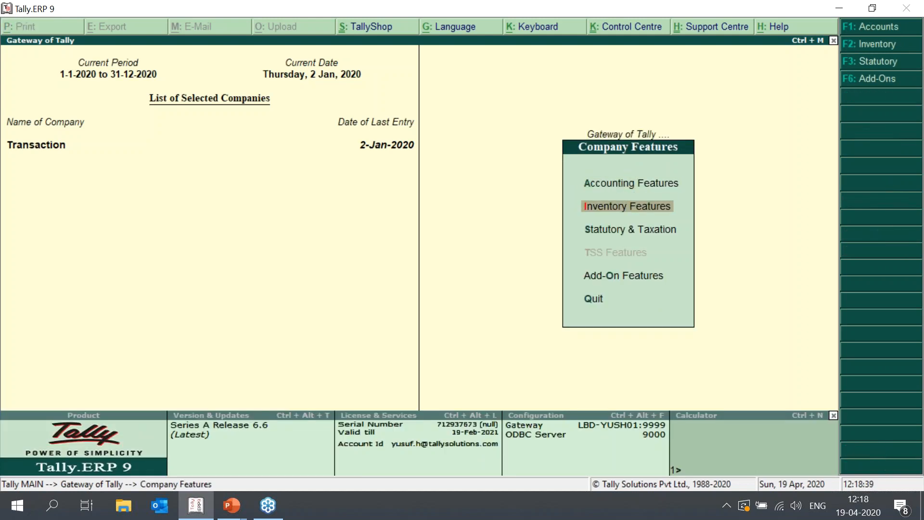
key(Return)
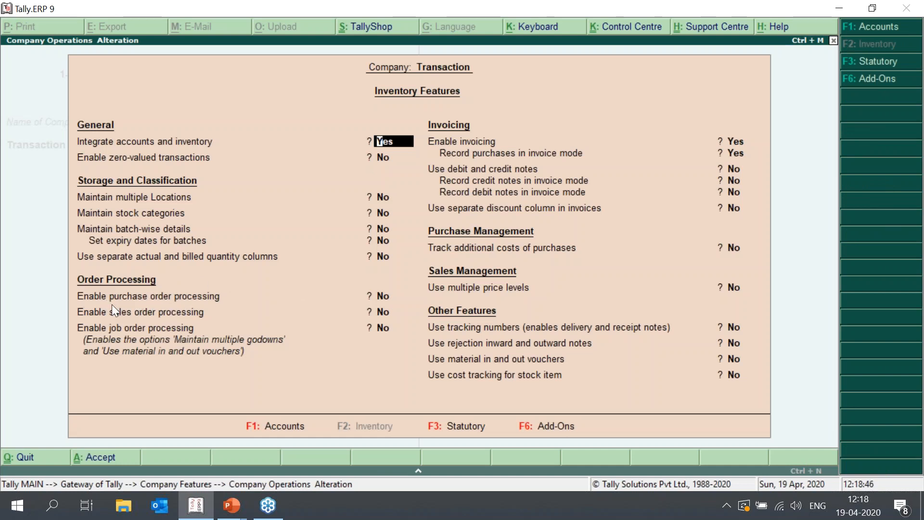
click(385, 293)
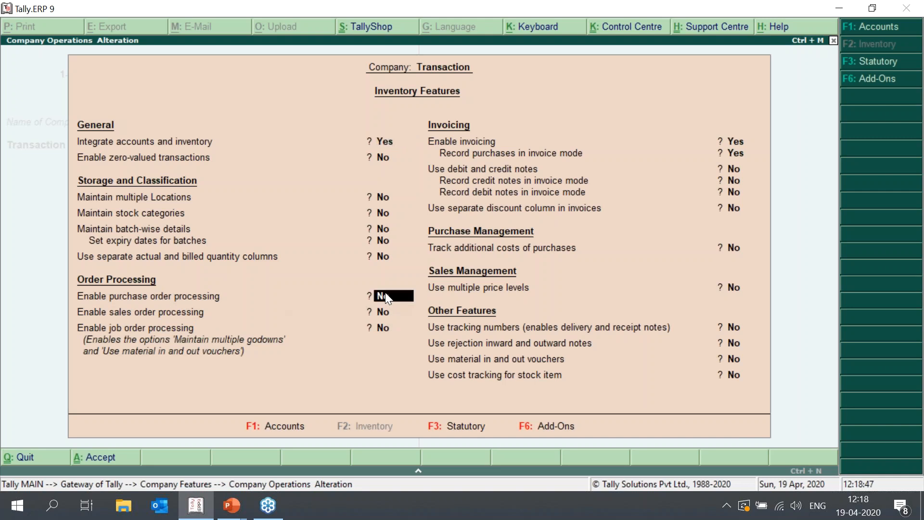
key(y)
key(y)
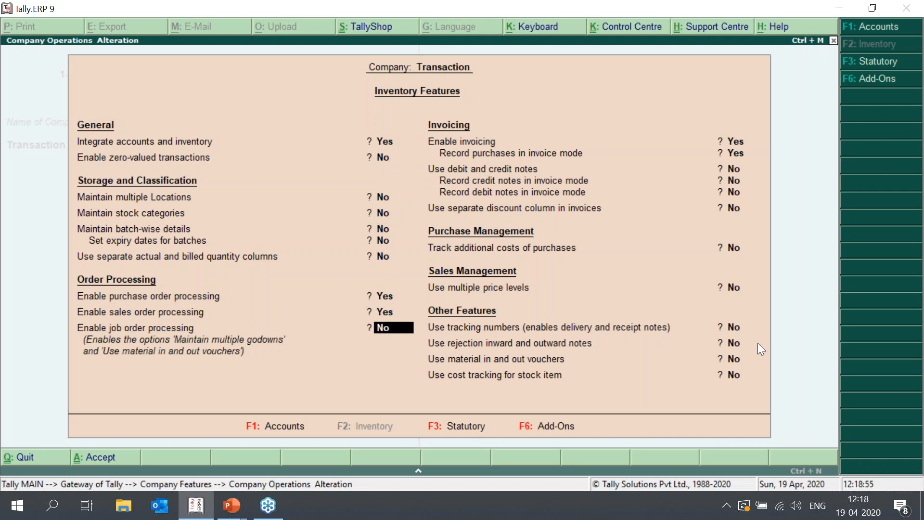
Enable tracking numbers for delivery and receipt notes, save the Inventory Features and return to the Gateway of Tally.
click(734, 327)
text(y)
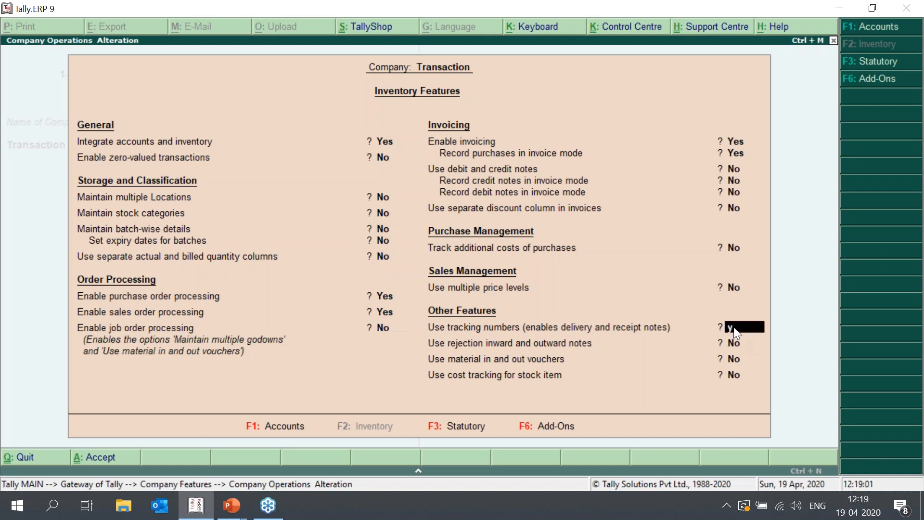
key(Return)
key(ctrl+a)
key(Up)
key(Escape)
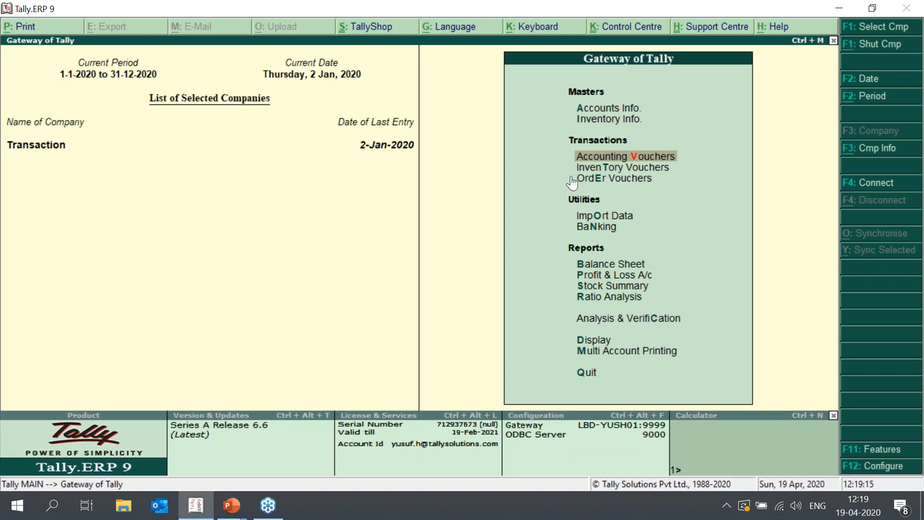
key(Up)
key(Down)
key(Down)
key(Down)
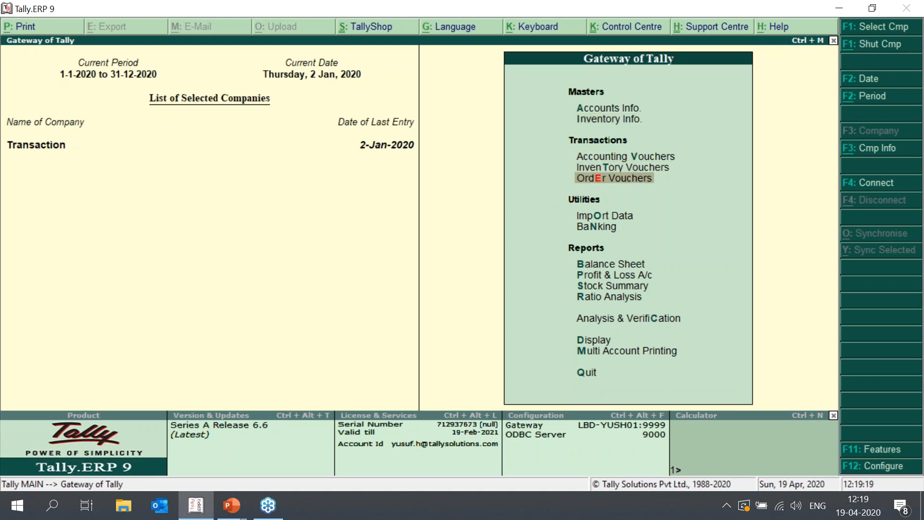
key(Escape)
key(n)
Open the Day Book from the display reports.
key(Down)
key(Down)
key(Down)
key(Down)
key(Down)
key(Down)
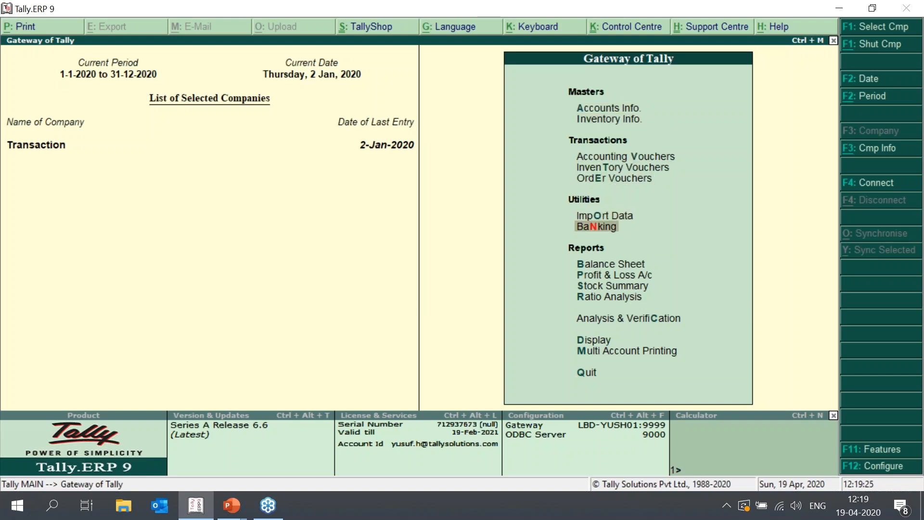
key(d)
key(y)
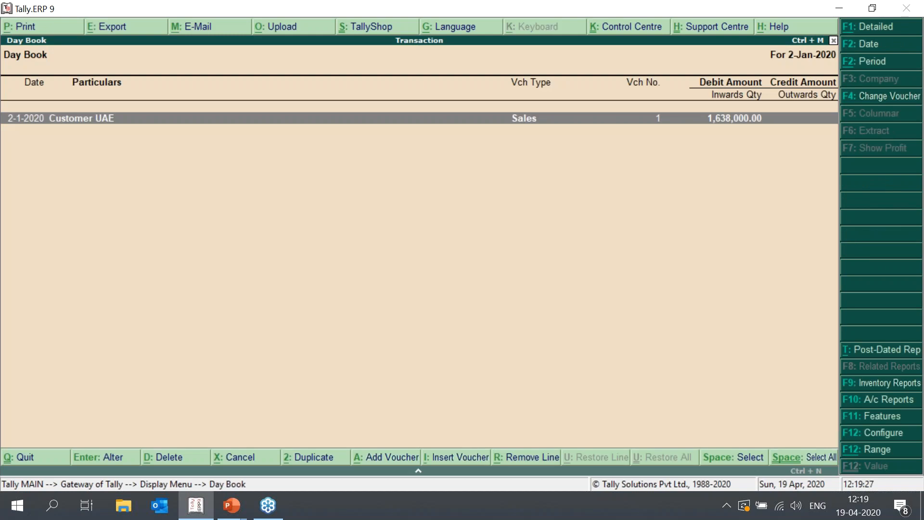
click(872, 44)
key(Escape)
key(Escape)
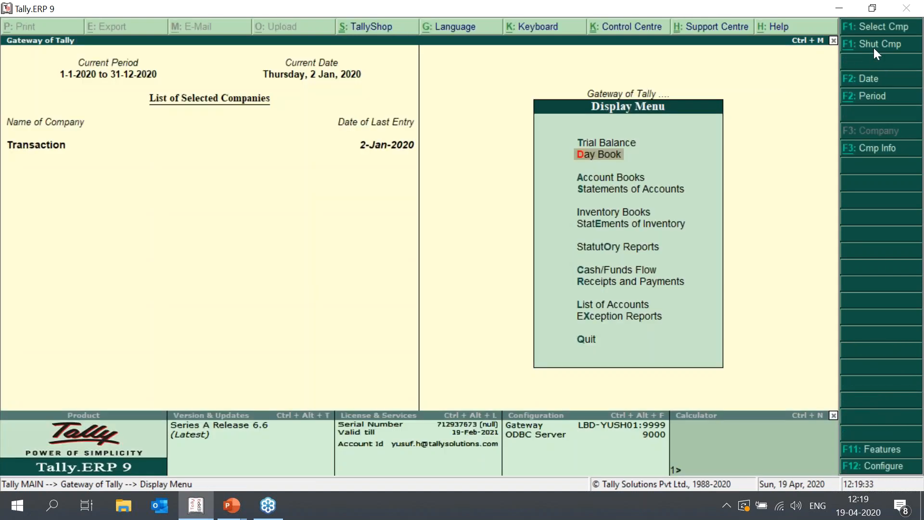
key(Return)
Set the Day Book period to 1-Jan-2020 to 2-Jan-2020.
click(874, 65)
key(space)
key(Return)
key(space)
key(Return)
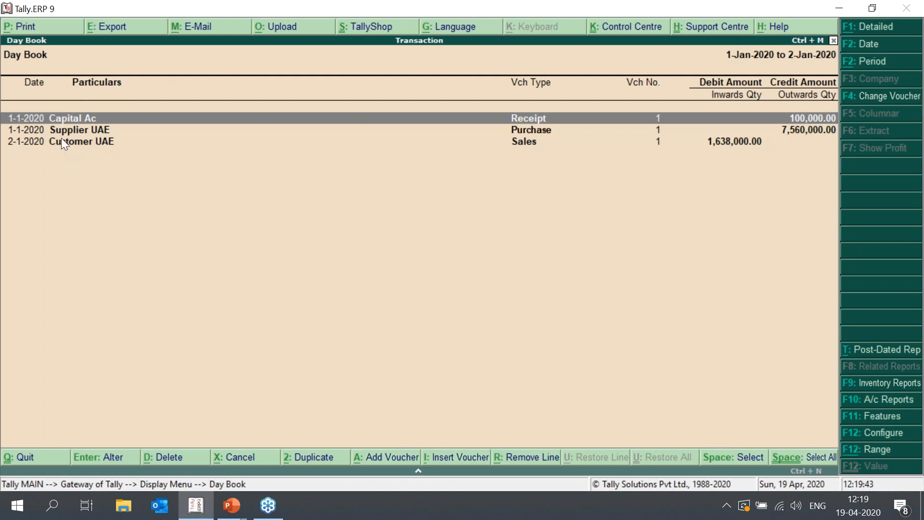
Open the Capital Ac receipt voucher from the Day Book, review it, and return to the Display Menu without changes.
key(Down)
key(Up)
key(Return)
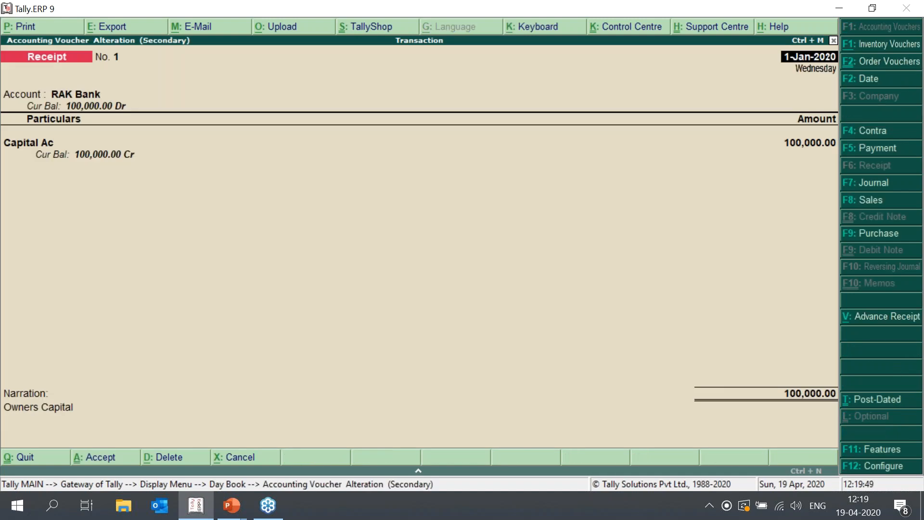
key(Escape)
key(y)
key(Escape)
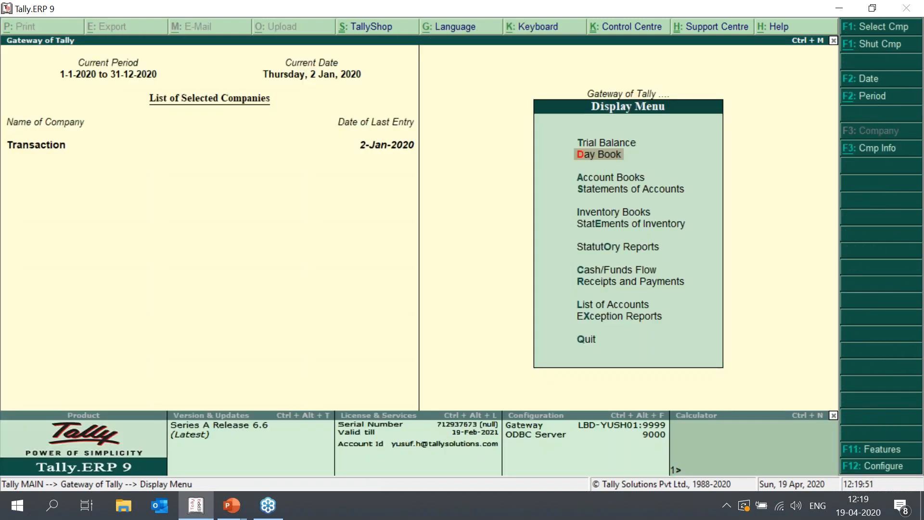
Return to the Gateway of Tally and open the Balance Sheet.
key(Escape)
key(Up)
key(Up)
key(Up)
key(Up)
key(Down)
key(Down)
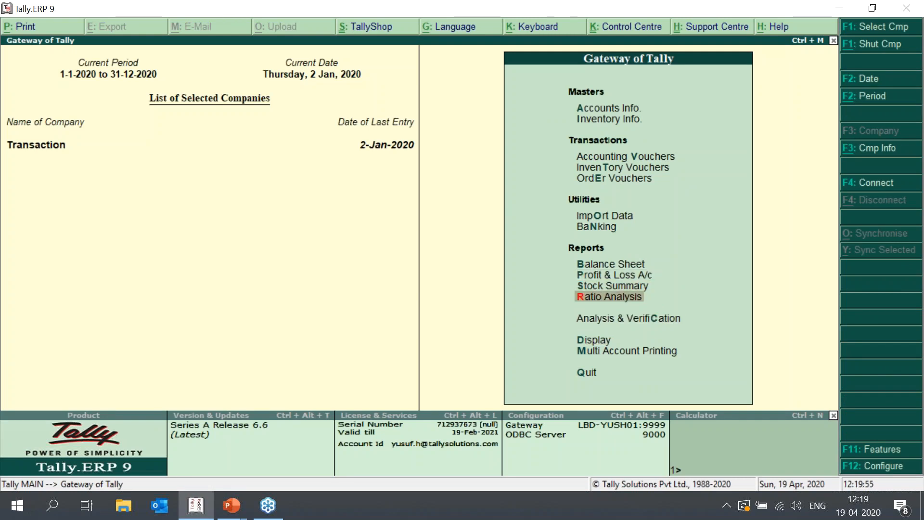
key(Up)
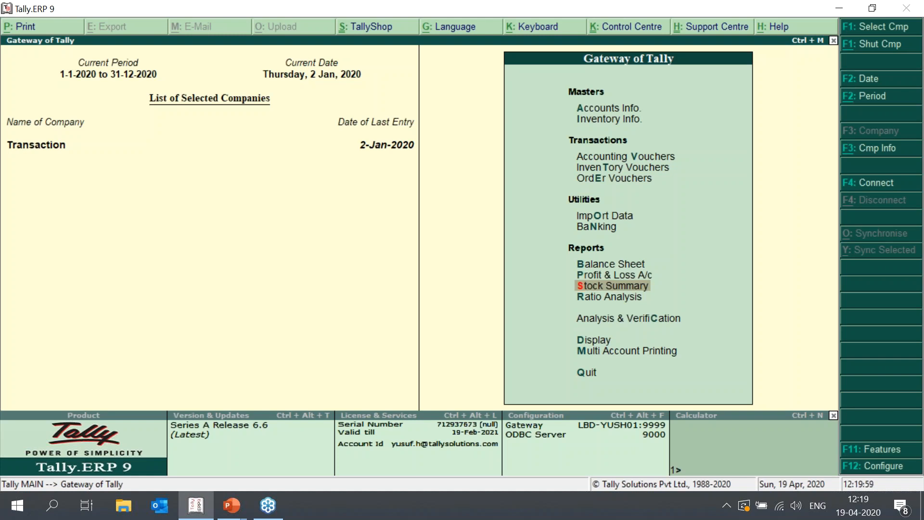
key(Up)
key(Up)
key(Return)
key(Down)
key(Up)
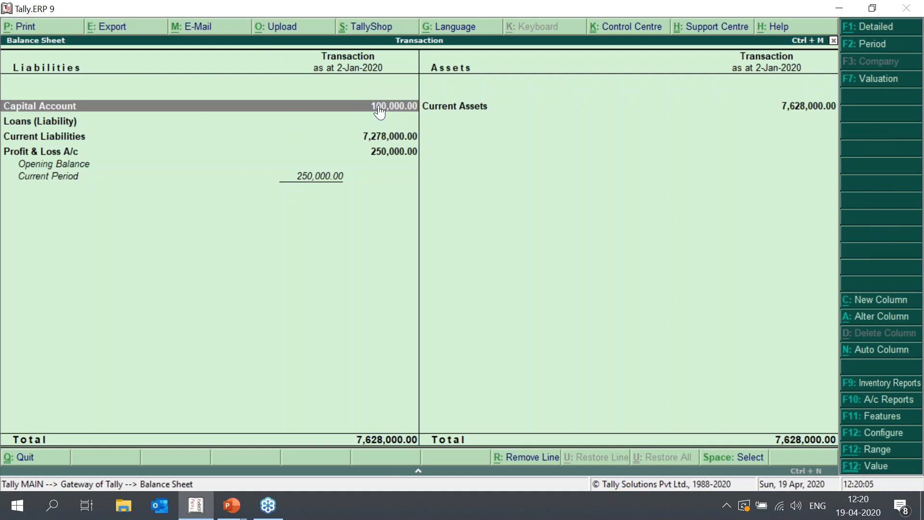
Drill down from Capital Account through Capital Ac and January to the receipt voucher, and go back to the Gateway of Tally.
key(Return)
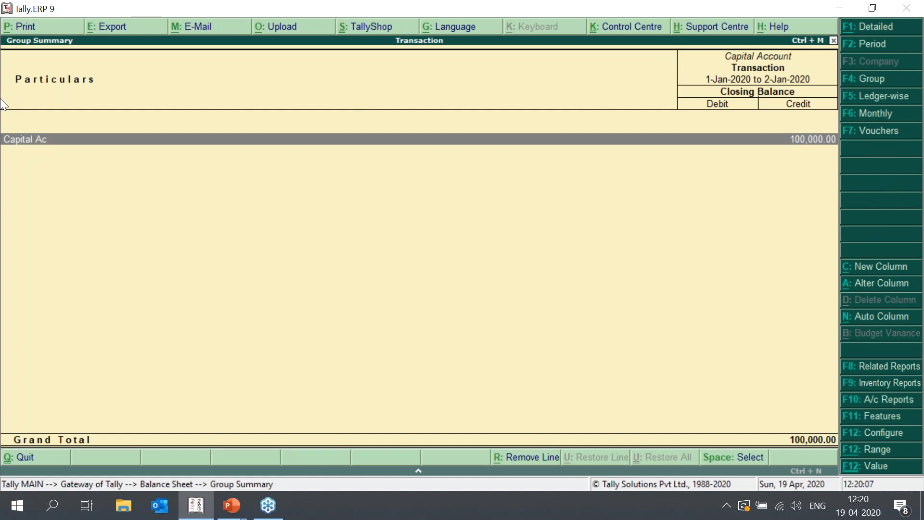
key(Return)
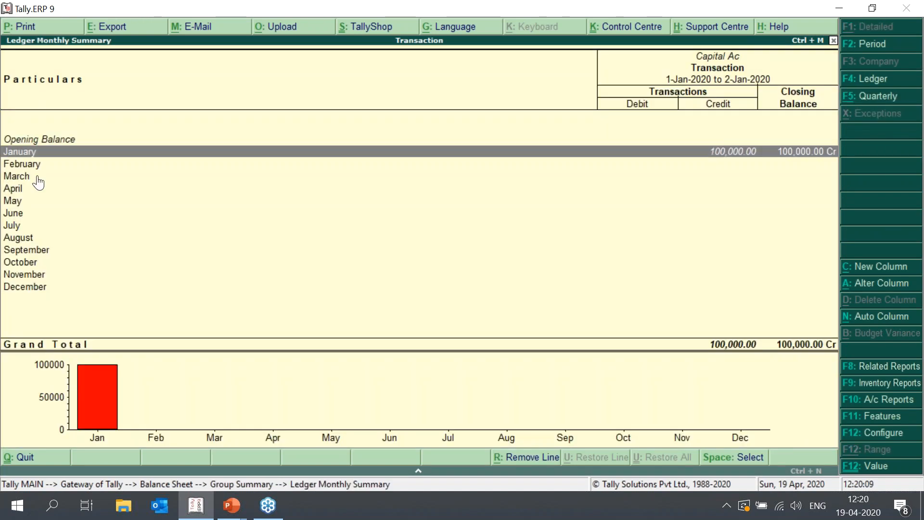
key(Return)
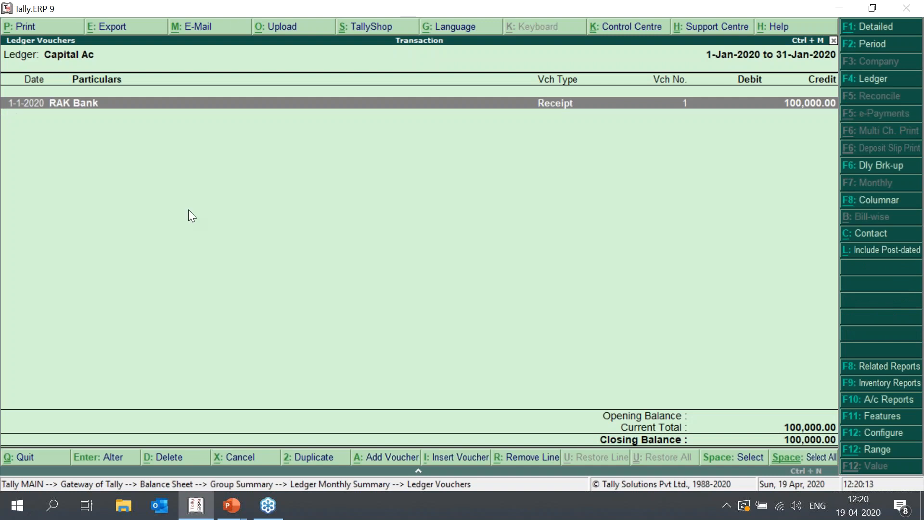
key(Return)
key(Escape)
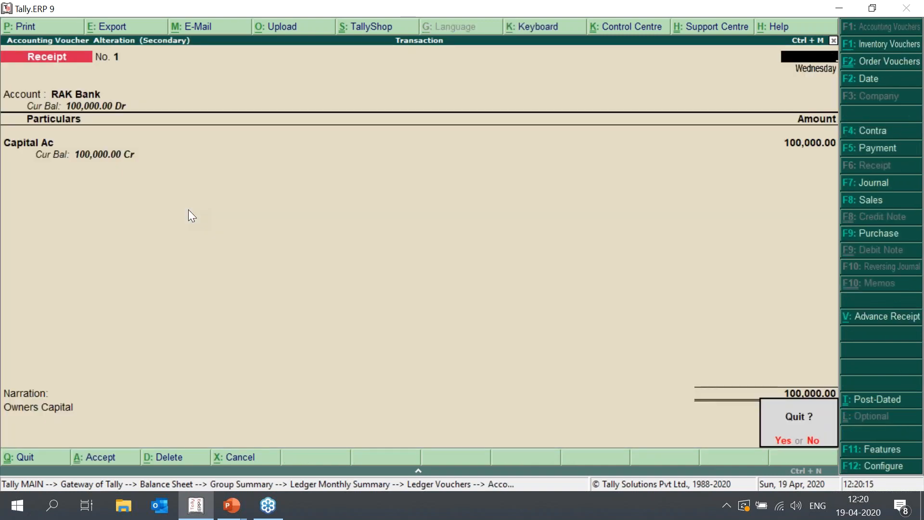
key(y)
key(Escape)
key(Escape)
key(Escape)
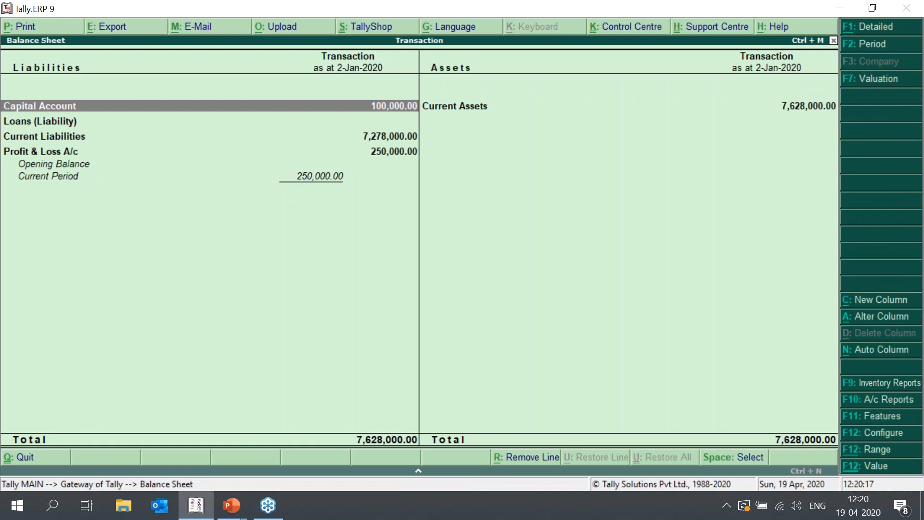
key(Escape)
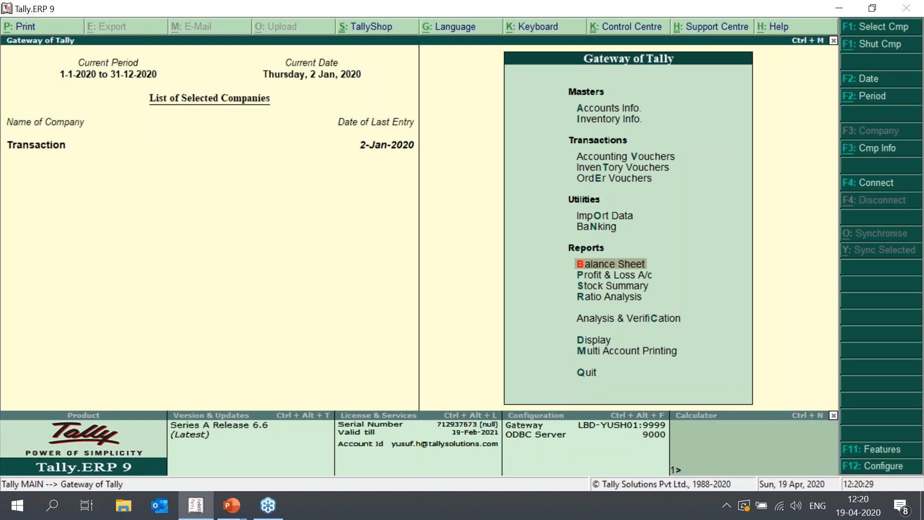
Open Accounting Vouchers from the Gateway of Tally and start a new Contra voucher.
key(Up)
key(Up)
key(Up)
key(Up)
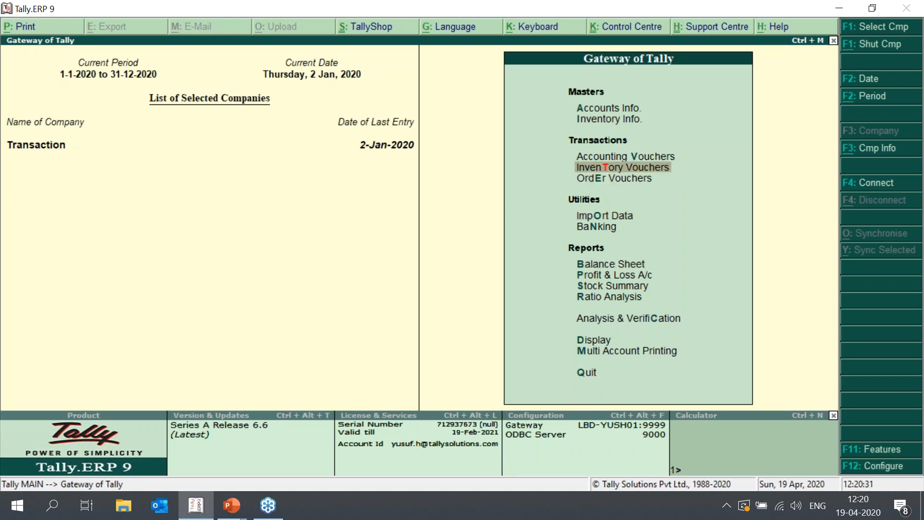
key(Up)
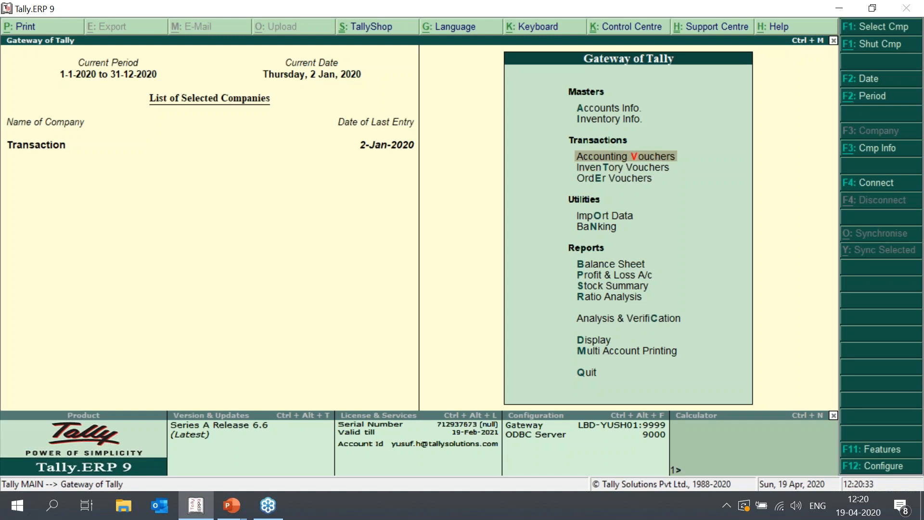
key(Return)
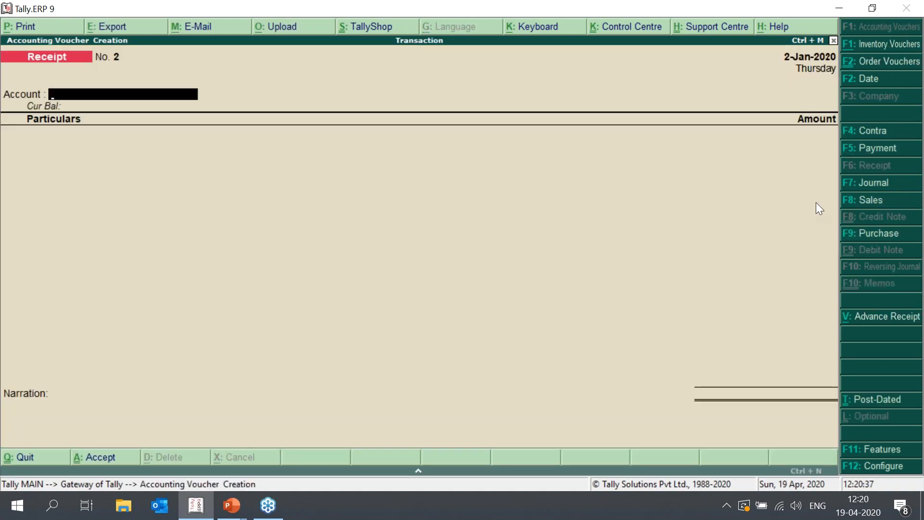
click(874, 130)
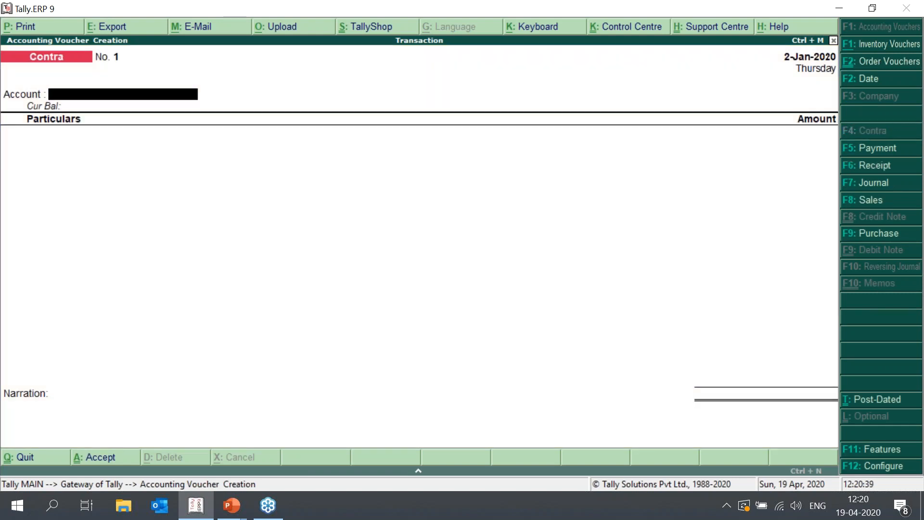
Enter RAK Bank as the contra voucher's account and Cash as its particulars with an amount of 10,000.
text(R)
key(Return)
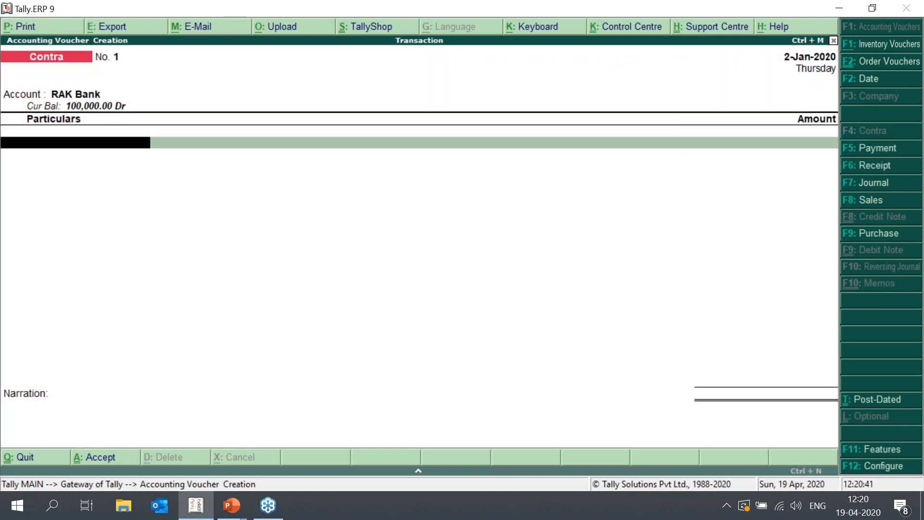
text(Ca)
key(Return)
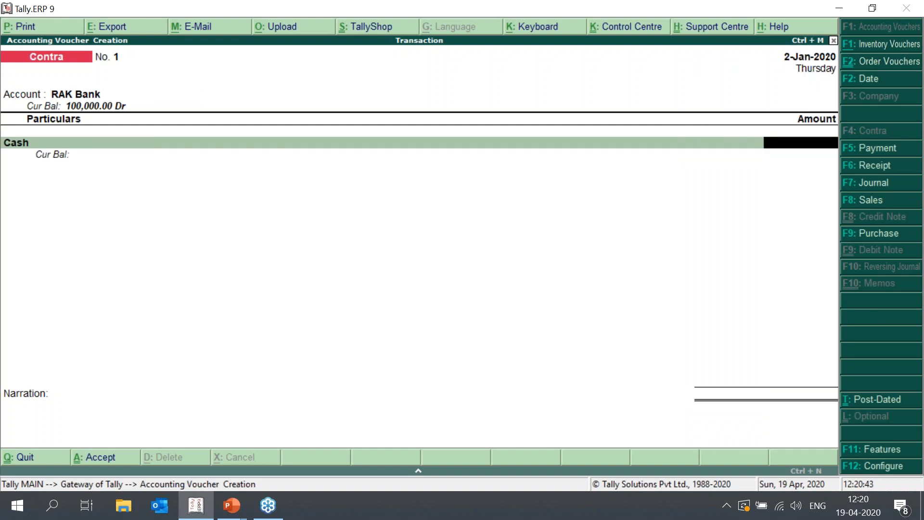
text(10000)
key(Return)
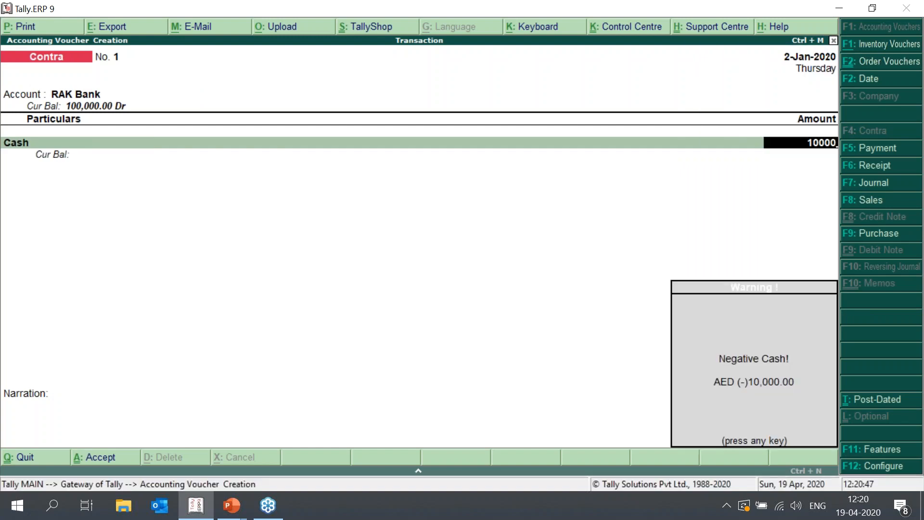
Change the contra voucher's account to Cash and its particulars ledger to RAK Bank.
key(BackSpace)
key(BackSpace)
key(BackSpace)
key(BackSpace)
text(ca)
key(Return)
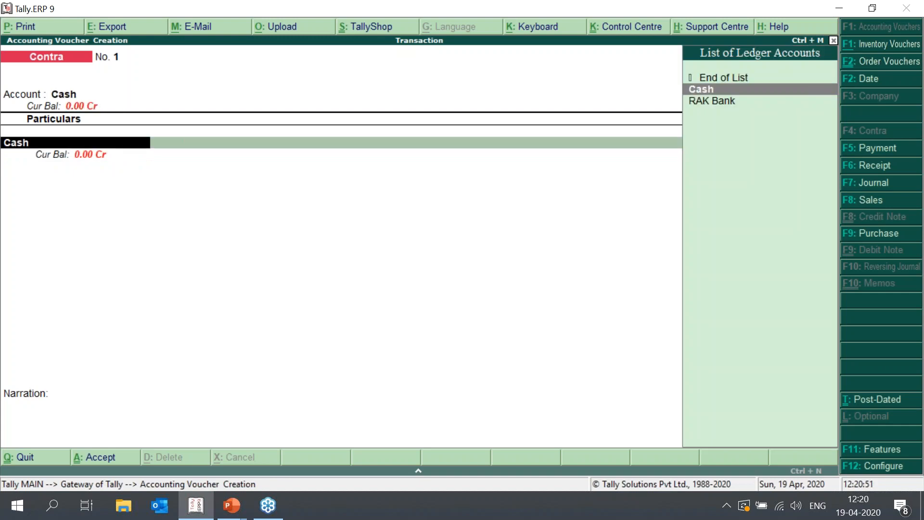
text(ra)
key(Return)
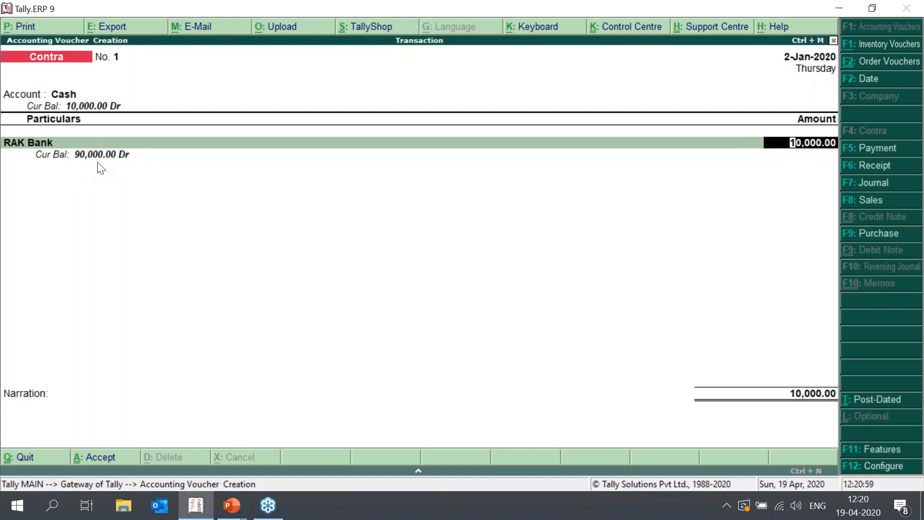
Accept the amount and set the RAK Bank allocation's transaction type to Others, keeping the default instrument details.
key(Return)
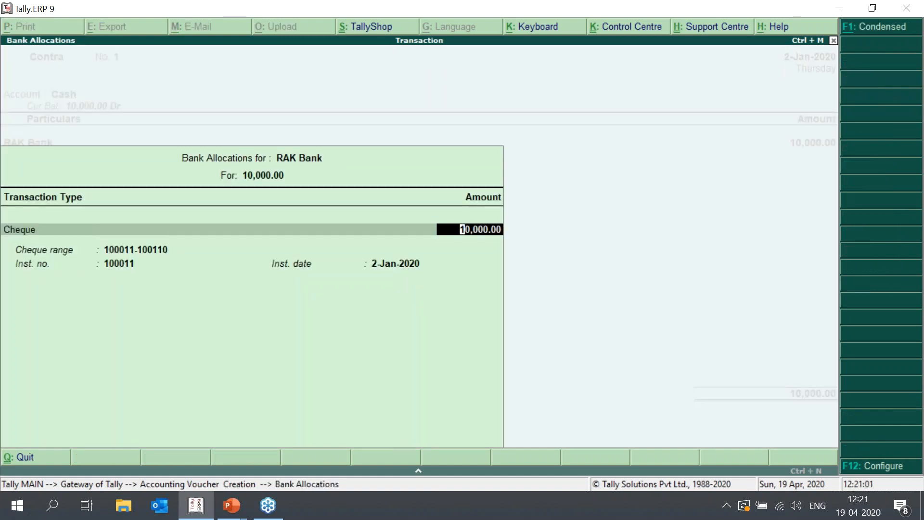
key(BackSpace)
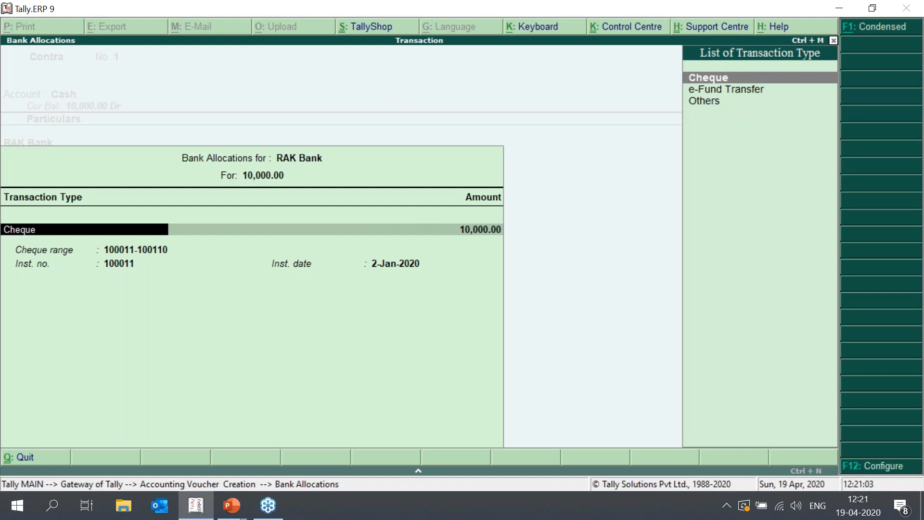
key(Down)
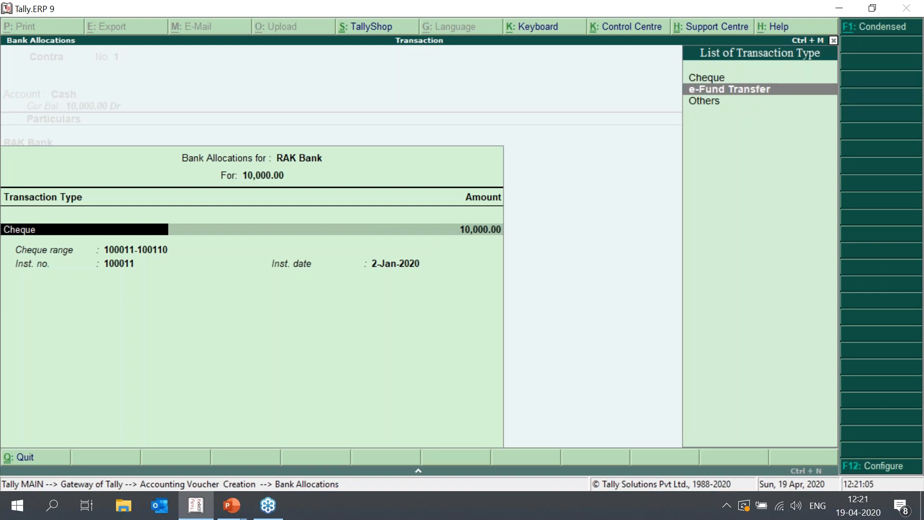
key(Down)
key(Return)
key(Return)
key(Return)
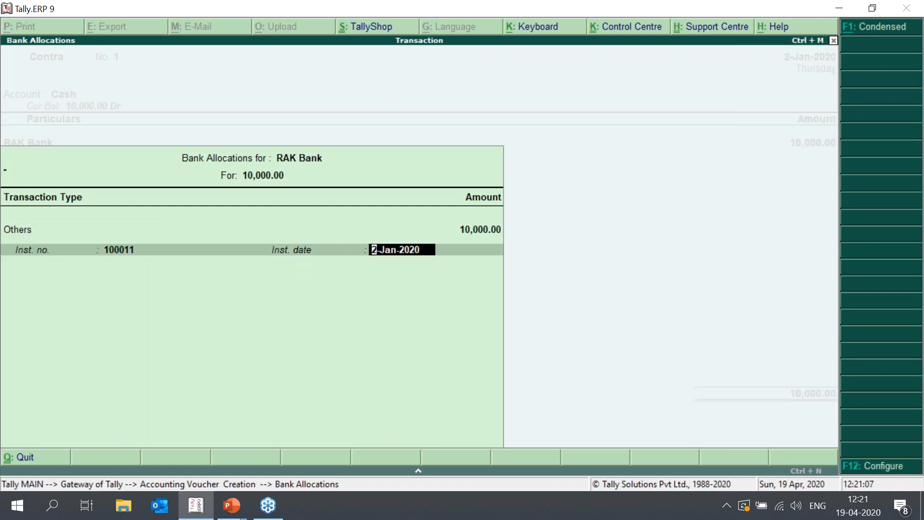
key(Return)
key(Return)
Enter the narration "Bank to cash", save the contra voucher, and return to the Gateway of Tally.
text(Cash)
key(BackSpace)
key(BackSpace)
key(BackSpace)
key(BackSpace)
text(Bank to cash)
key(Return)
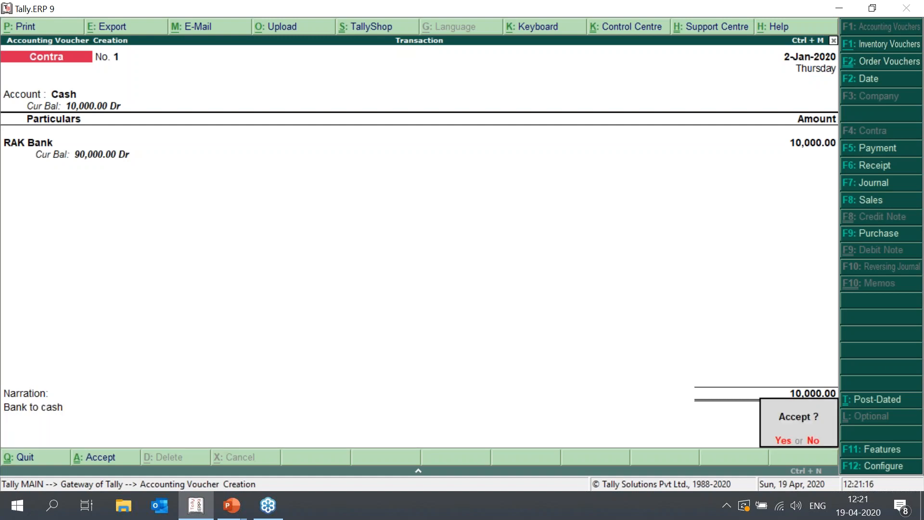
key(Return)
key(Escape)
key(Return)
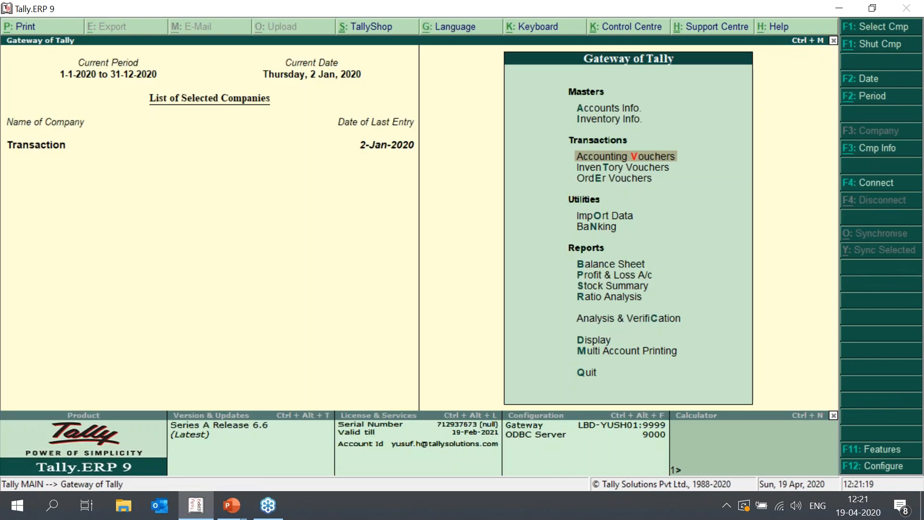
Open the Day Book for 1-Jan-2020 to 2-Jan-2020, locate the RAK Bank contra voucher, and return to the Gateway of Tally.
key(d)
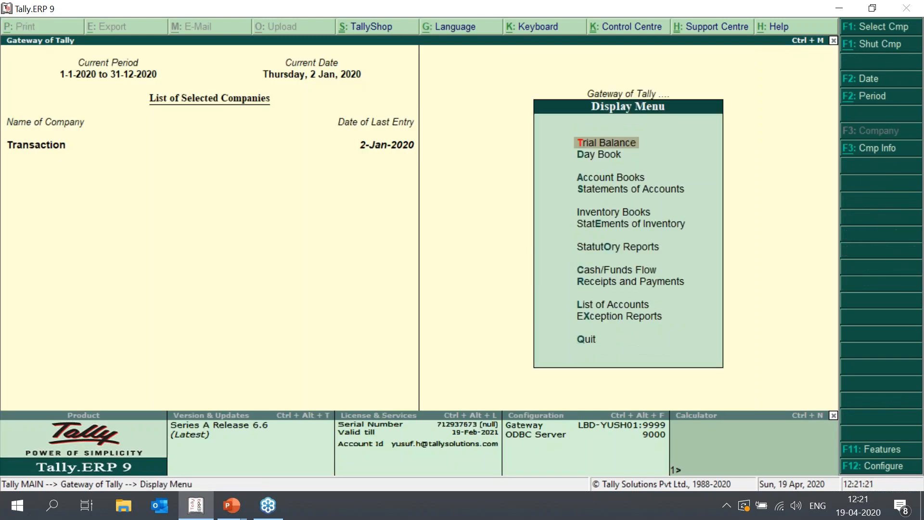
key(d)
key(F2)
key(Return)
key(Down)
key(Up)
key(Up)
key(Down)
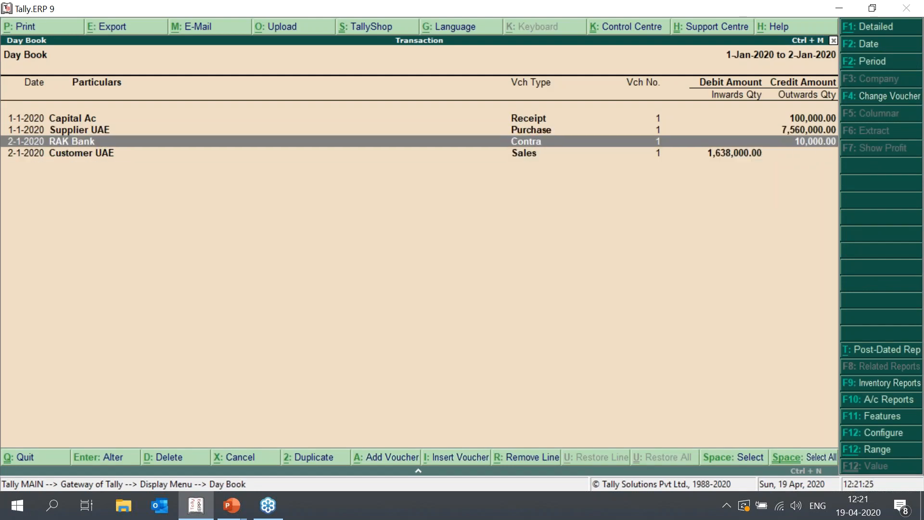
key(Escape)
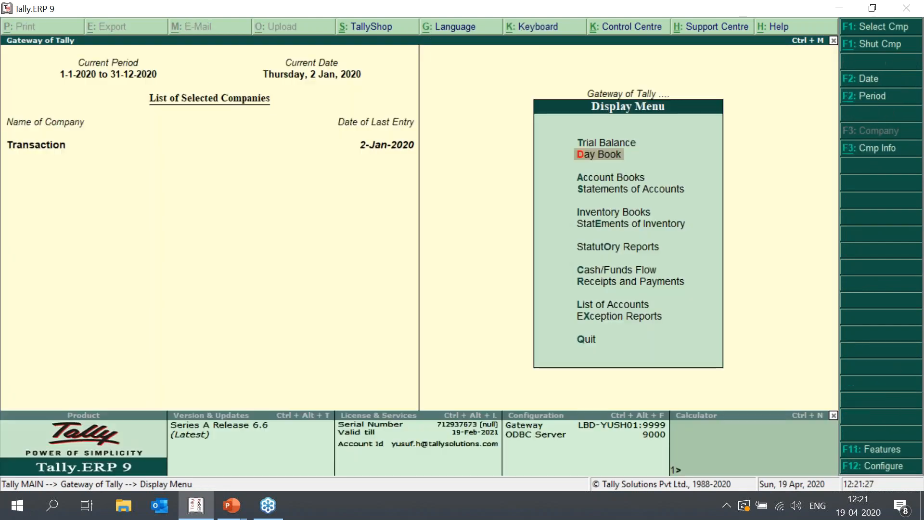
key(Escape)
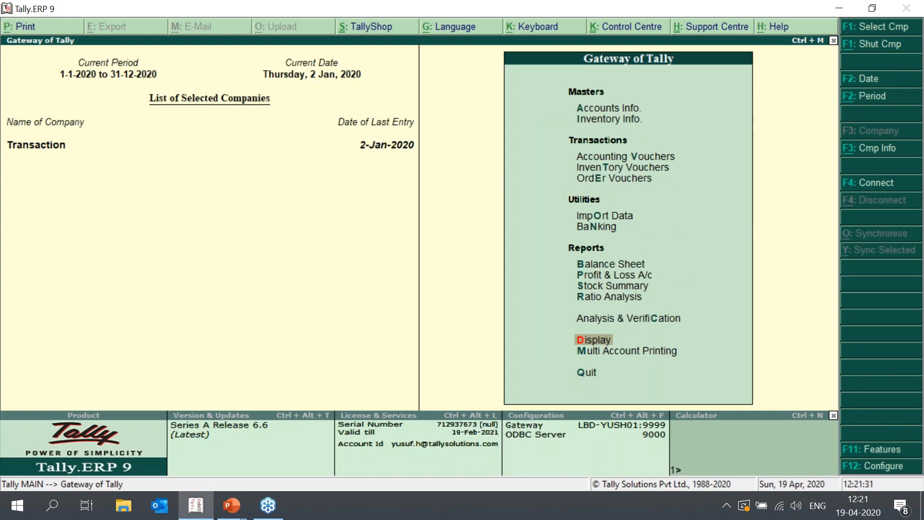
Open Order Vouchers, look at the Purchase Order and Sales Order entry screens, and quit without recording an order.
key(Up)
key(Up)
key(Up)
key(Up)
key(Up)
key(Up)
key(Up)
key(Up)
key(Up)
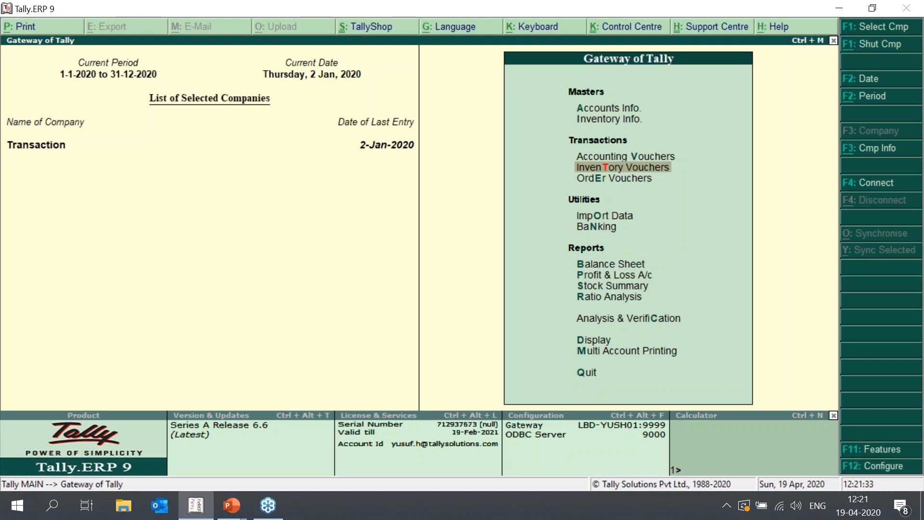
key(Down)
key(Down)
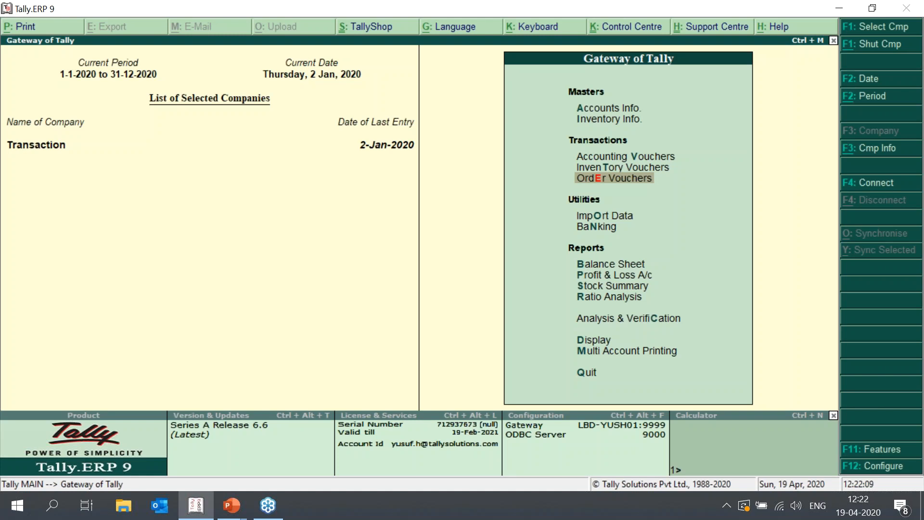
key(Return)
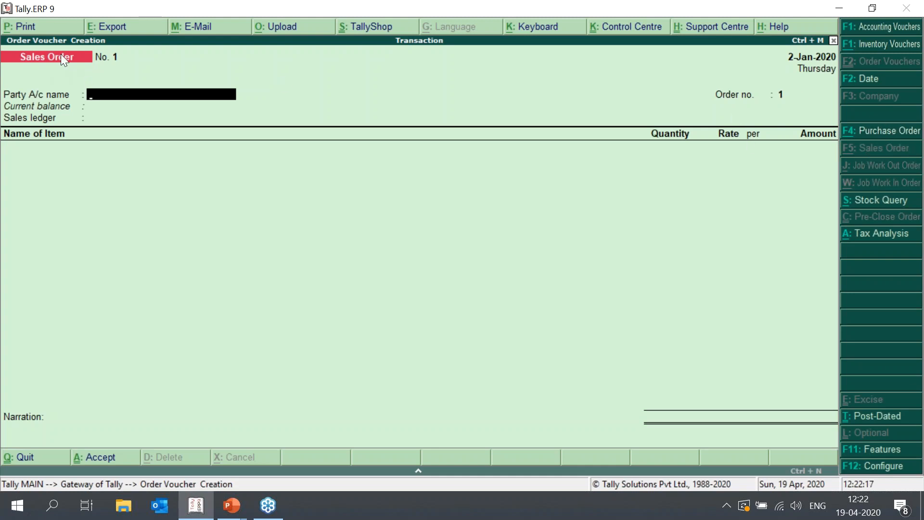
key(F4)
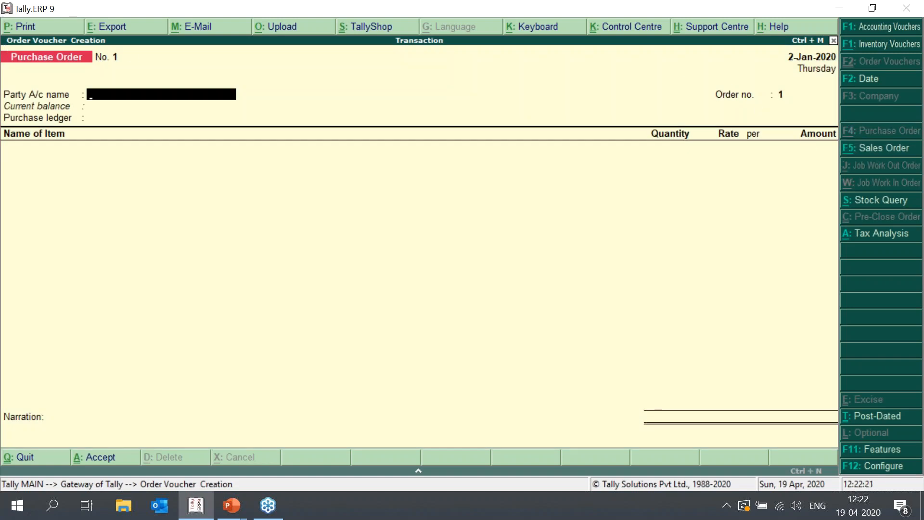
key(F5)
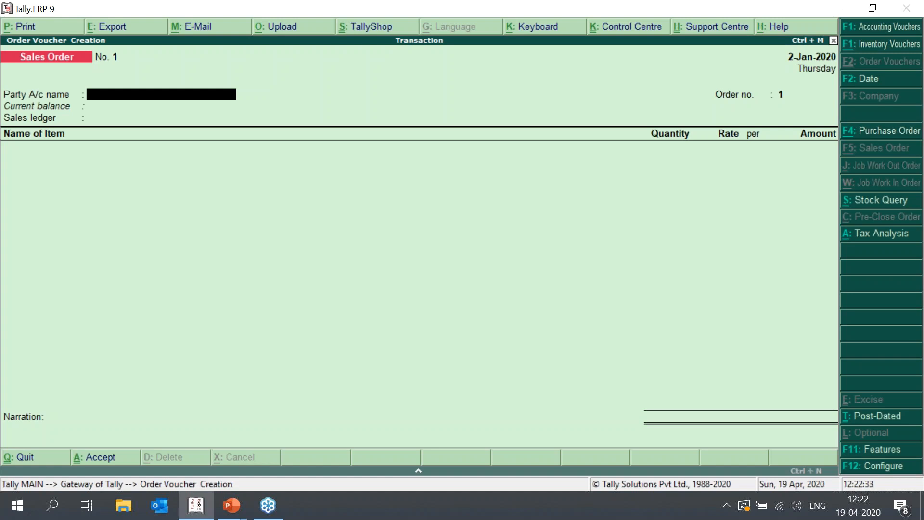
key(Escape)
key(y)
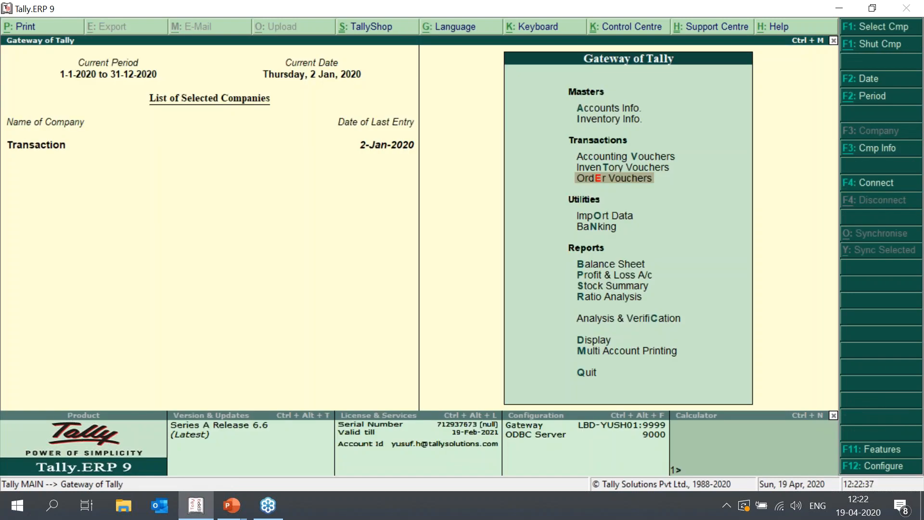
Open the Day Book again for the period 1-Jan-2020 to 2-Jan-2020.
key(d)
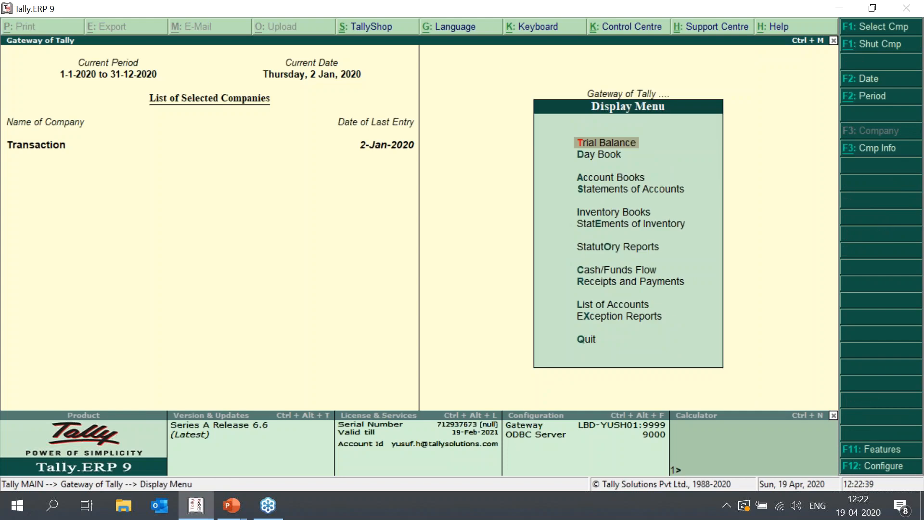
key(a)
key(F2)
key(BackSpace)
key(Return)
key(Down)
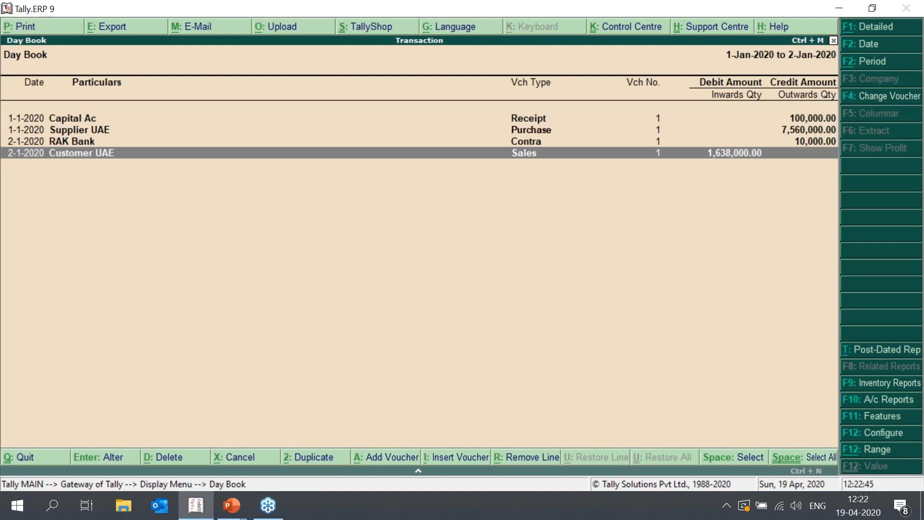
Go through the receipt, purchase, contra and sales vouchers in the Day Book, and return to the Gateway of Tally.
key(Up)
key(Down)
key(Up)
key(Up)
key(Up)
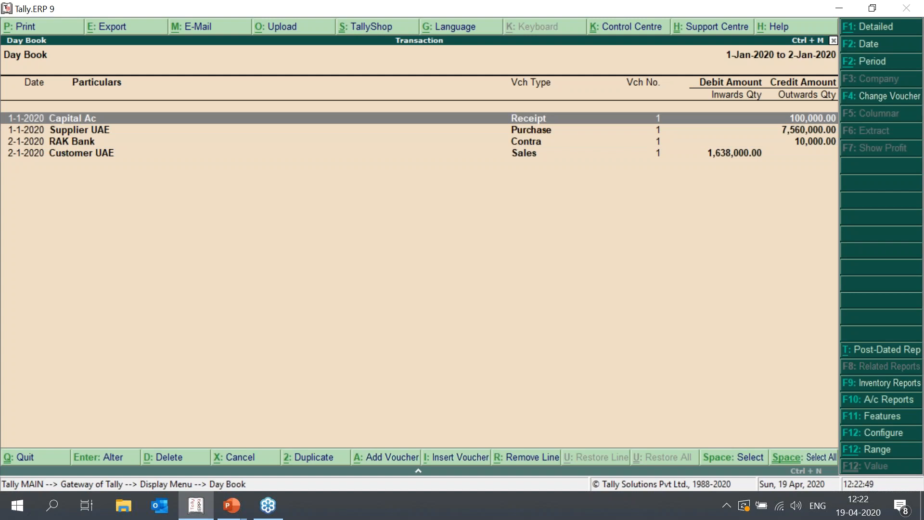
key(Down)
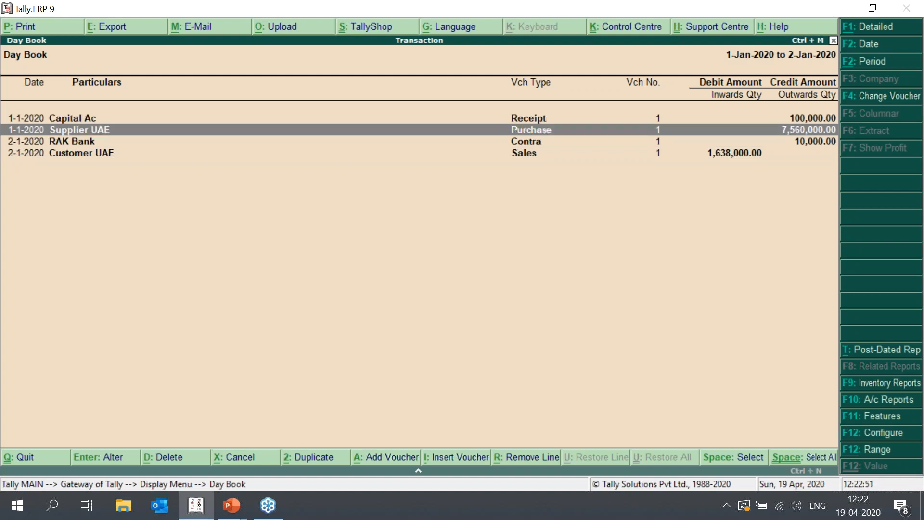
key(Down)
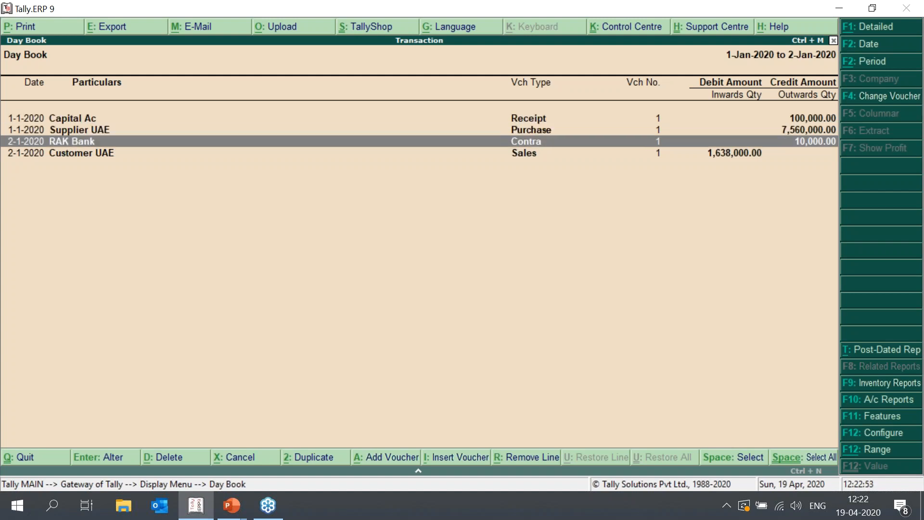
key(Down)
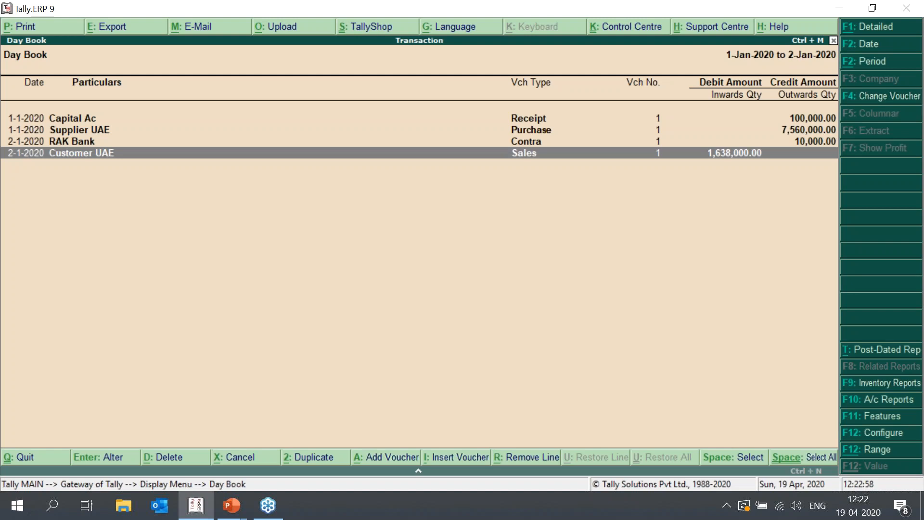
key(Escape)
key(Escape)
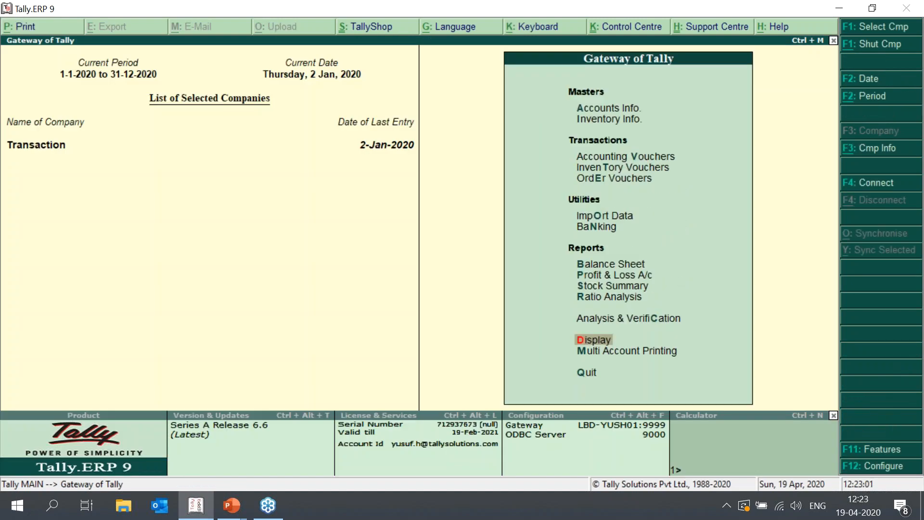
Review the company's Inventory Features for order processing and tracking numbers, and quit without changing them.
key(F11)
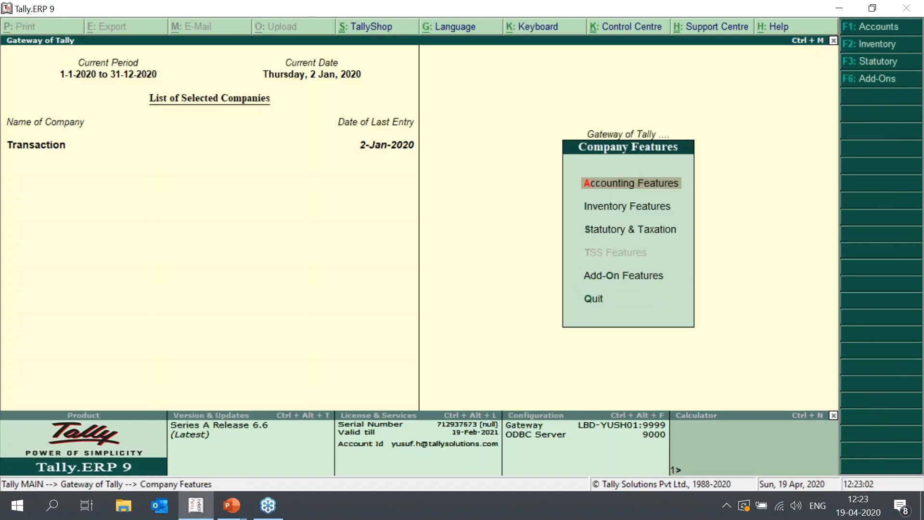
key(Return)
key(F2)
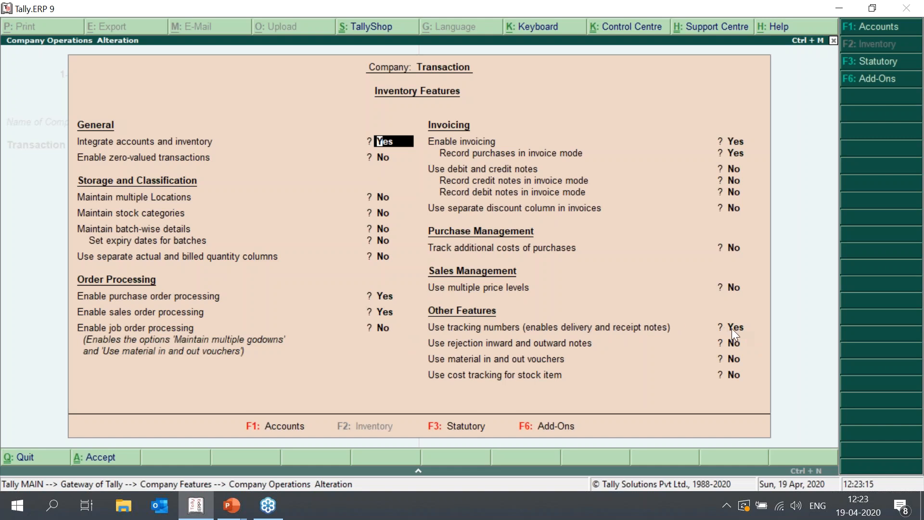
key(Escape)
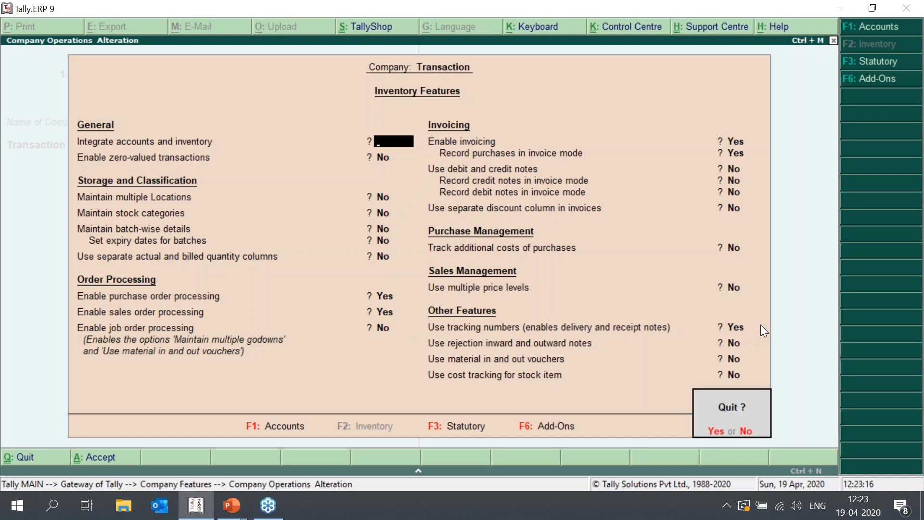
key(Return)
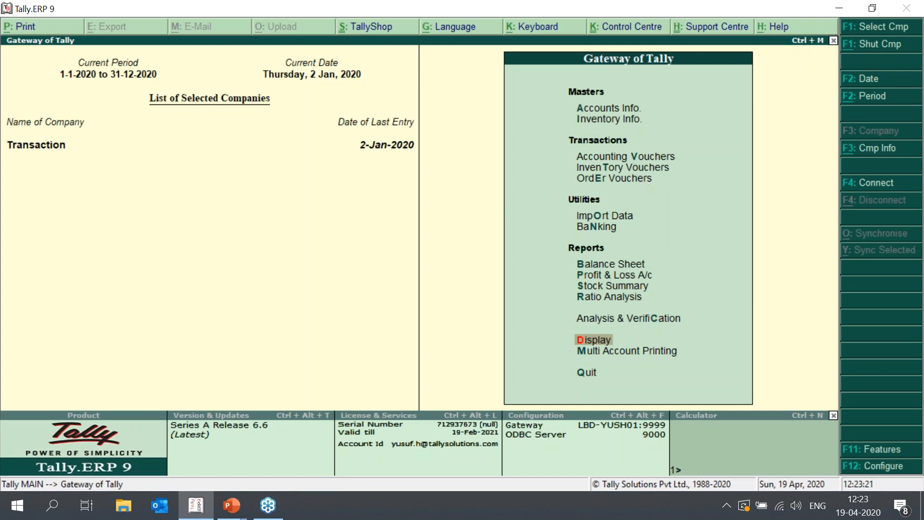
Open a new Sales Order from Order Vouchers and bring up the ledger accounts available for the party.
key(Down)
key(Down)
key(Up)
key(Up)
key(Up)
key(Up)
key(Up)
key(Up)
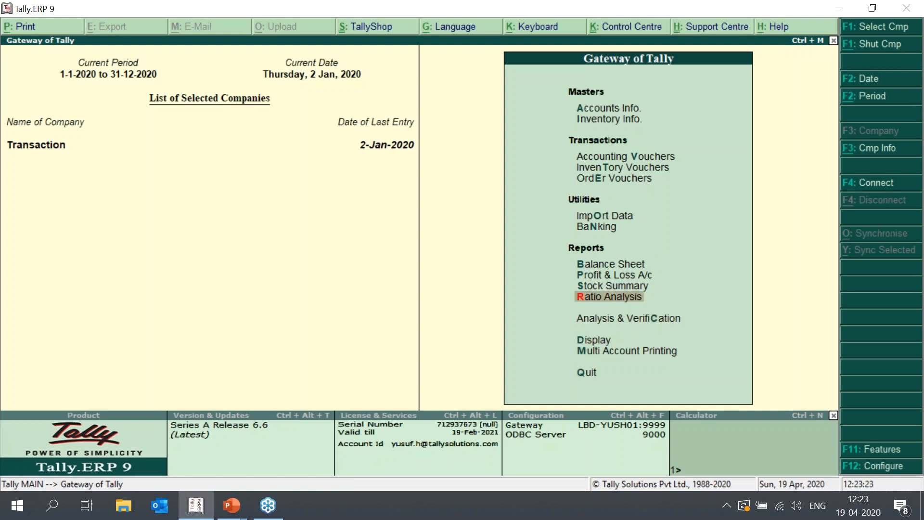
key(Up)
key(Up)
key(Up)
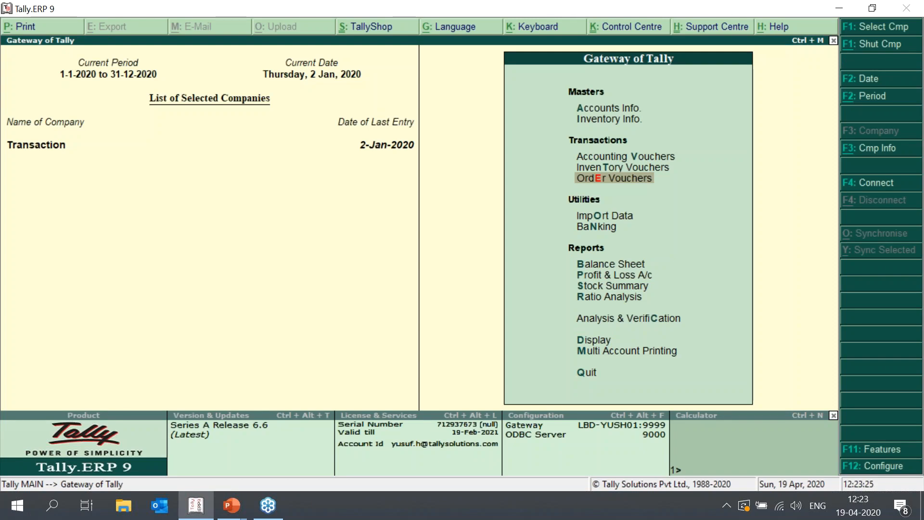
key(Return)
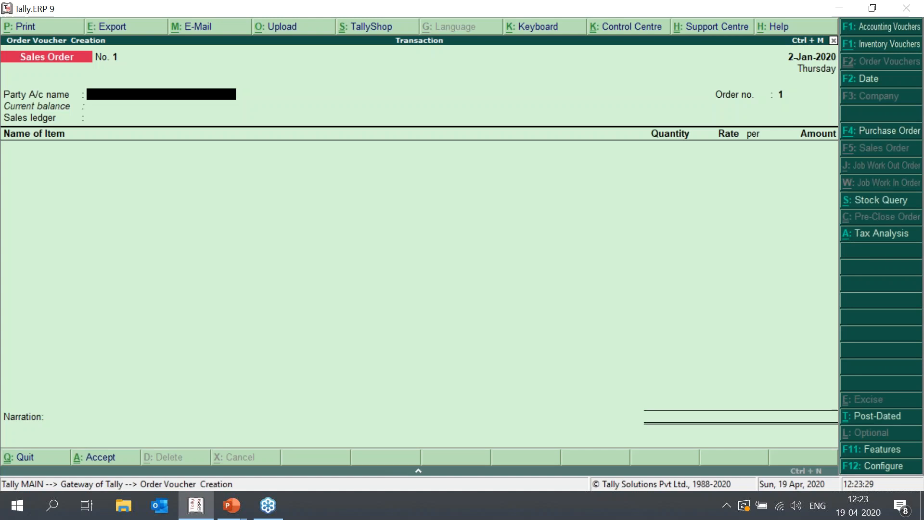
key(space)
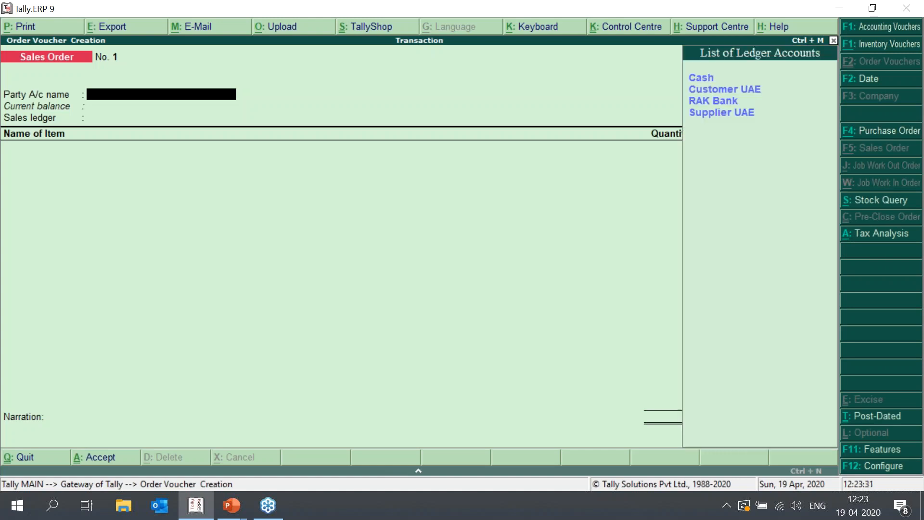
key(Up)
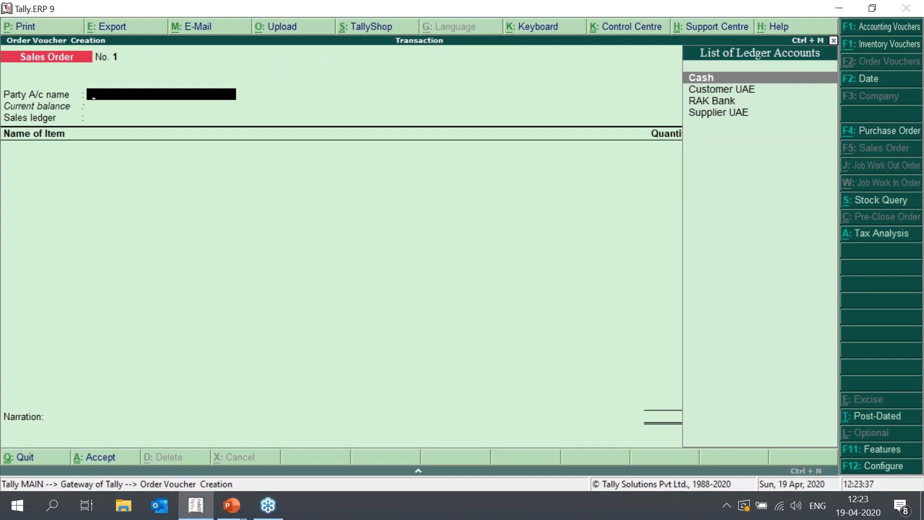
Start a new party ledger named New Customer UAE from the sales order and group it under Sundry Debtors.
key(alt+c)
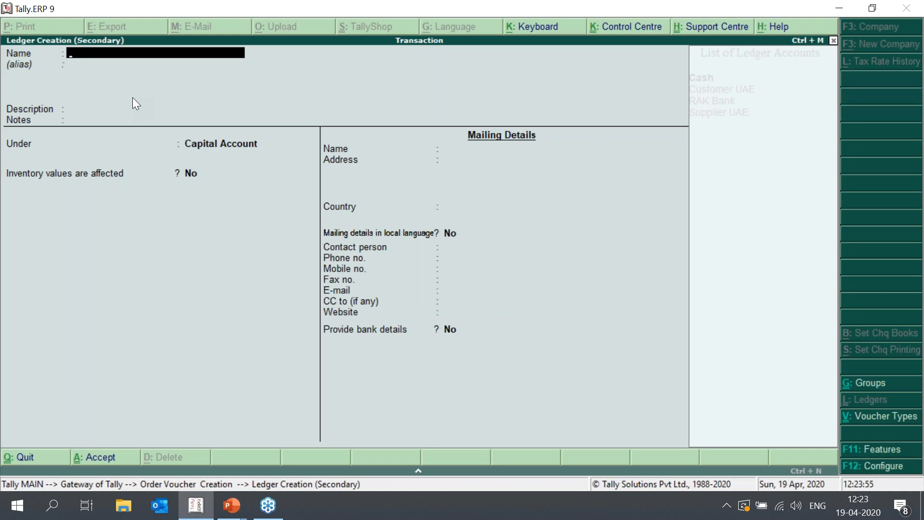
text(New Custo)
key(BackSpace)
text(tomer UAE)
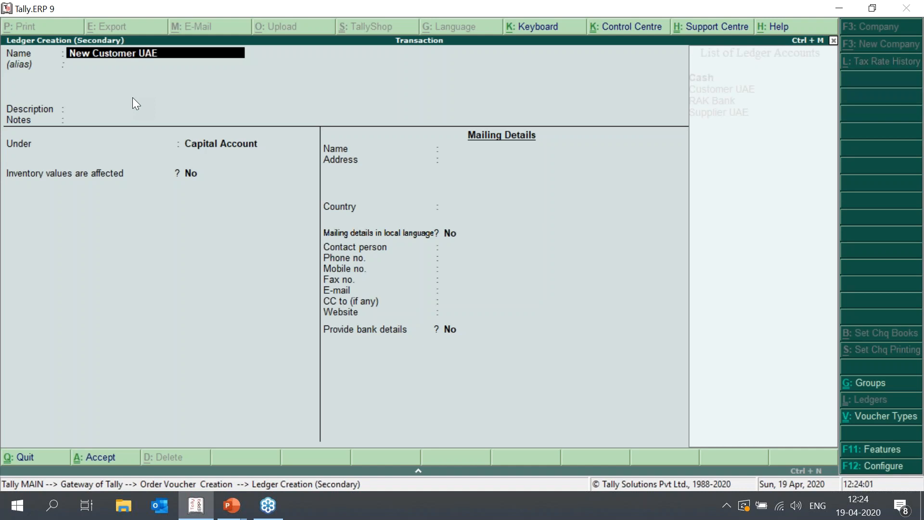
key(Return)
key(Return)
key(Return)
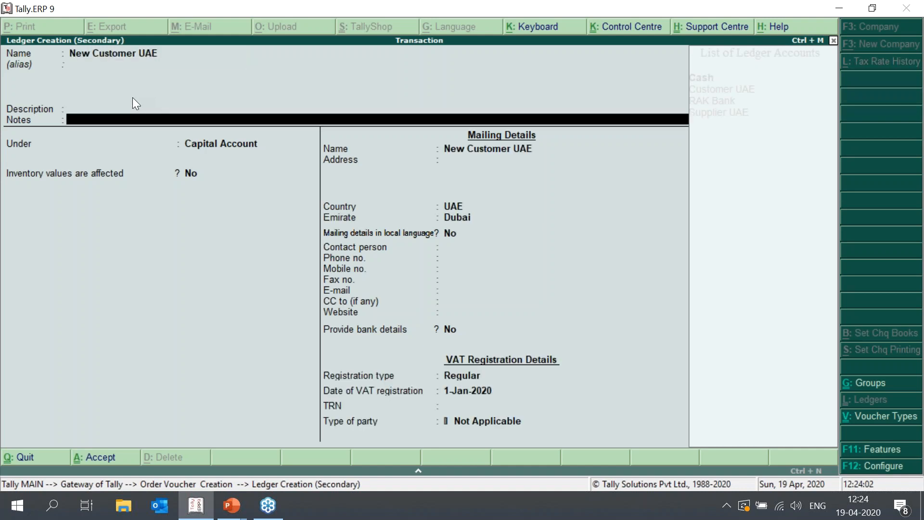
key(Return)
text(Sun)
key(Down)
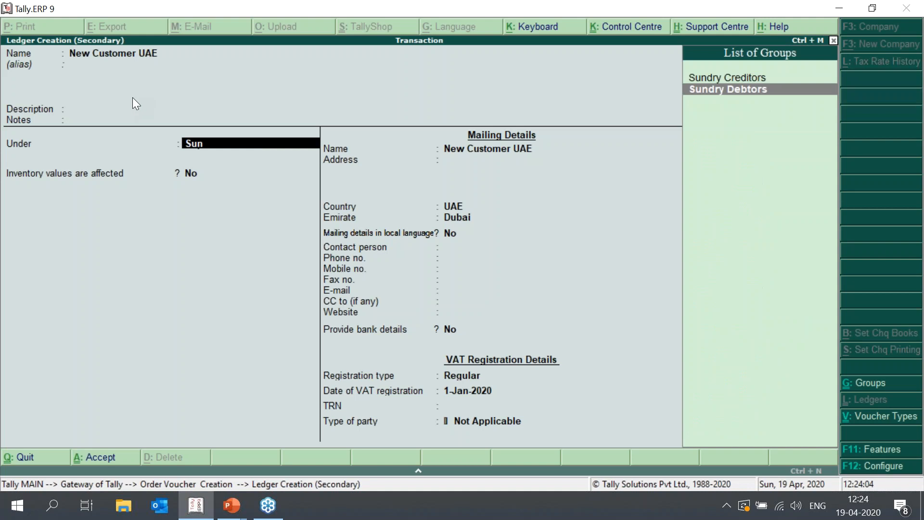
key(Return)
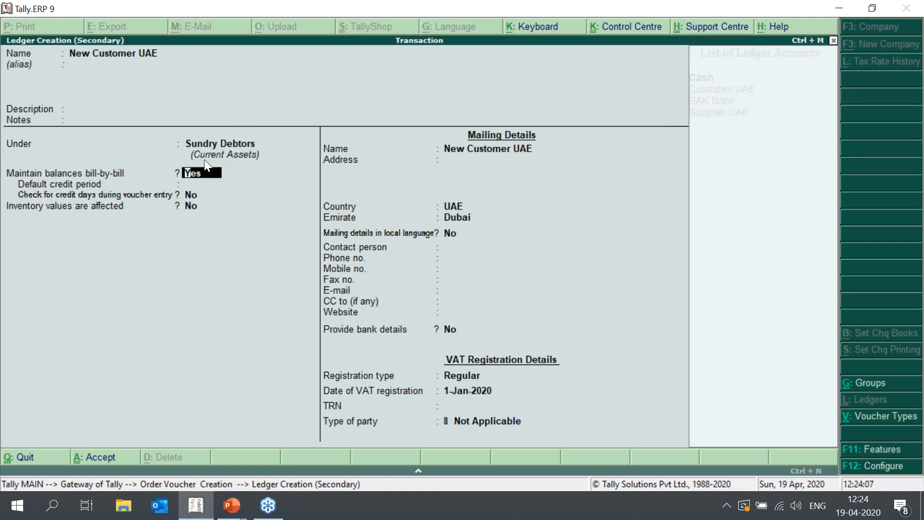
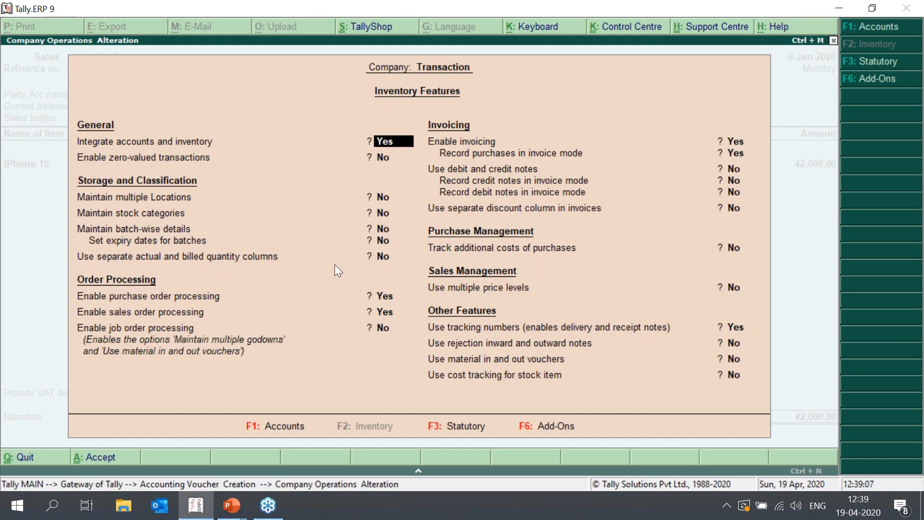
Enable separate actual and billed quantity columns in the company's Inventory Features and accept the change.
click(383, 258)
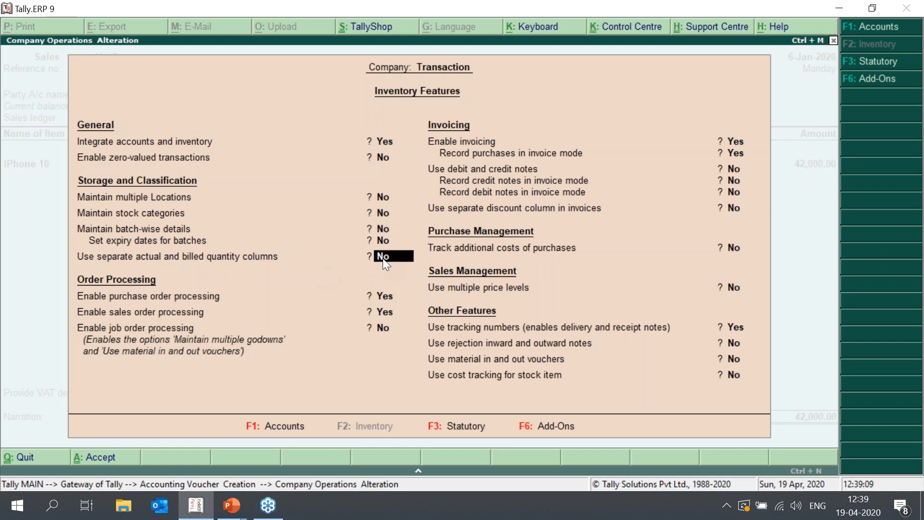
text(ye)
key(Return)
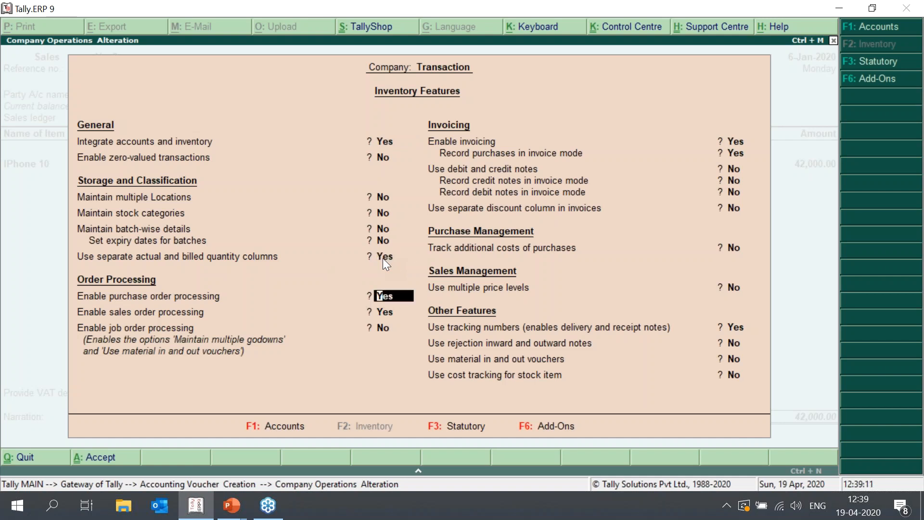
key(ctrl+a)
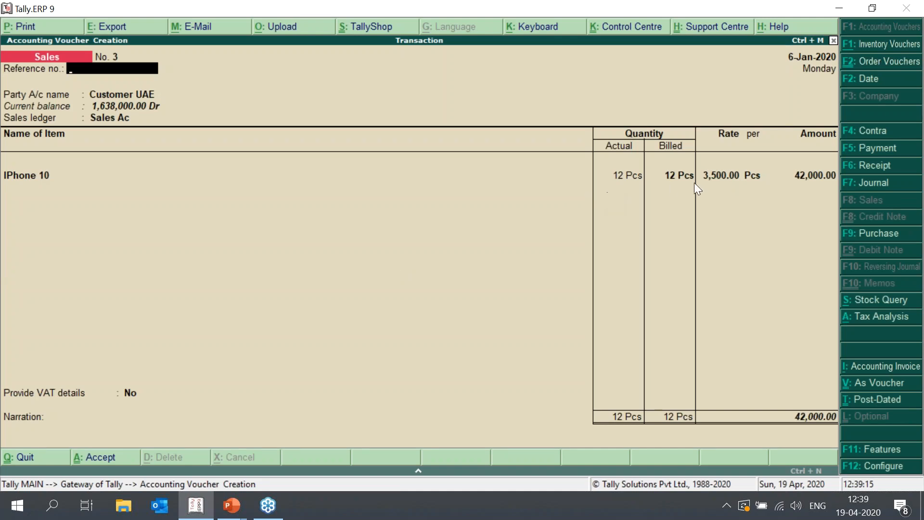
In the sales invoice's IPhone 10 allocation, set the actual quantity to 50 Pcs and the billed quantity to 49 Pcs.
click(20, 178)
key(Return)
key(Return)
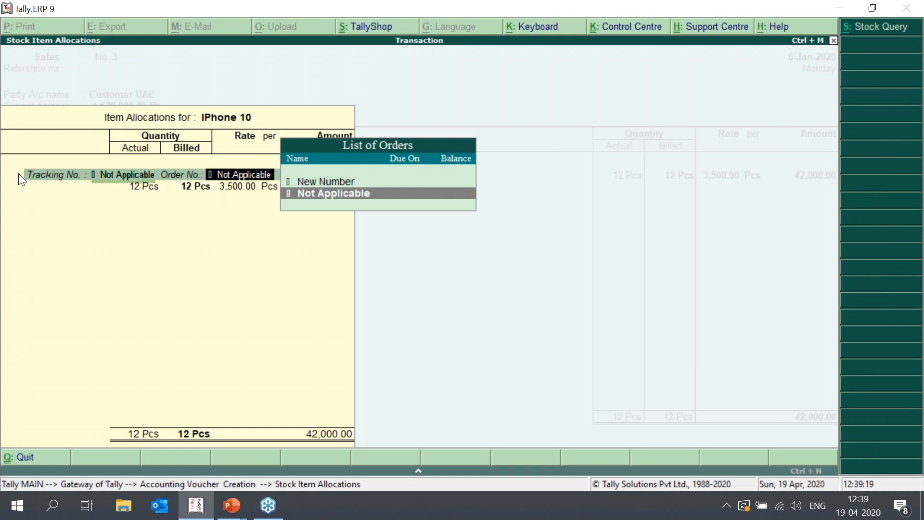
key(Return)
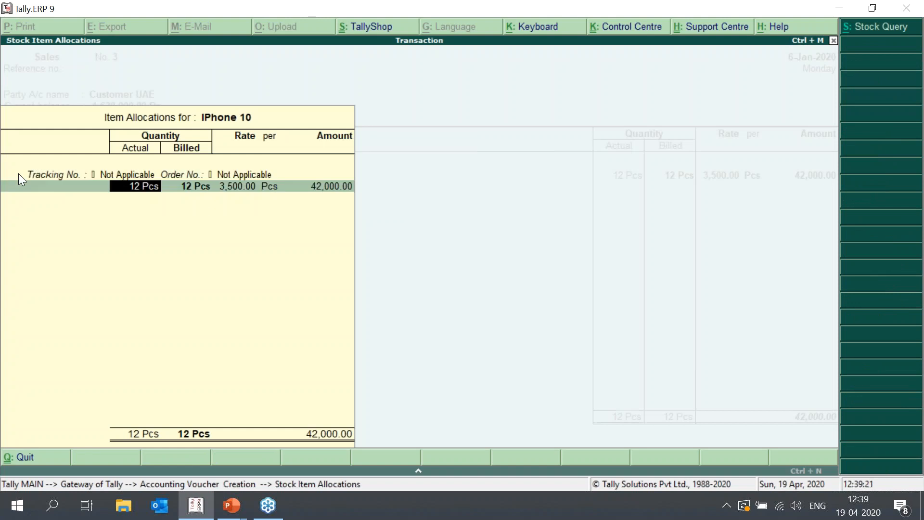
text(50)
key(Return)
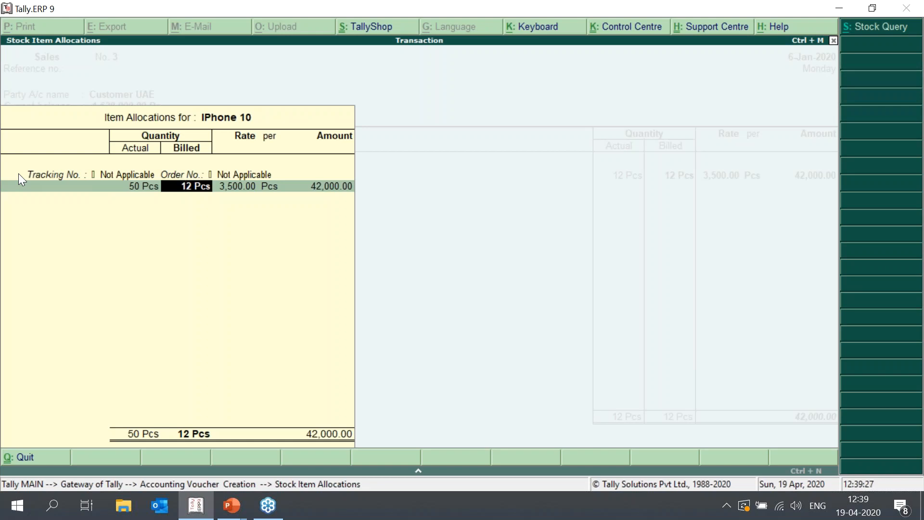
text(49)
key(Return)
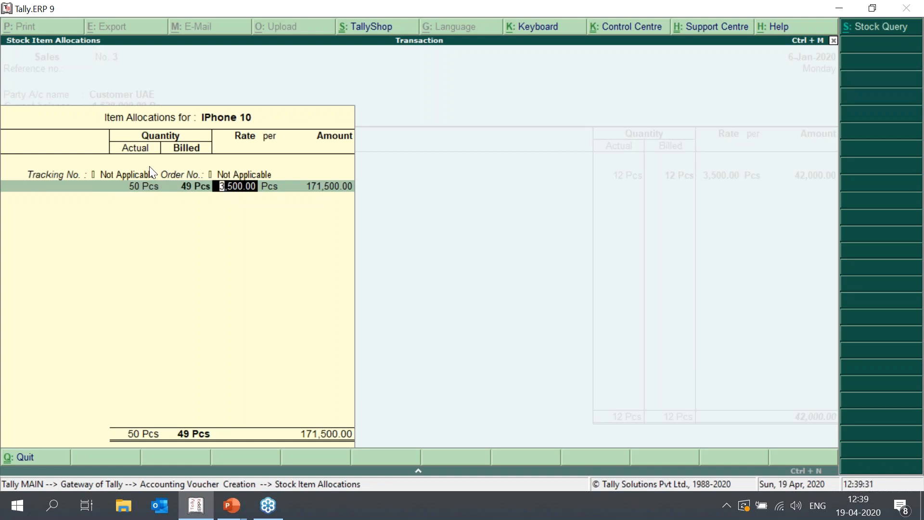
Set the IPhone 10 rate to 3,599 per Pcs and accept the item allocation.
text(3)
text(599)
key(Return)
key(Return)
key(Return)
key(Return)
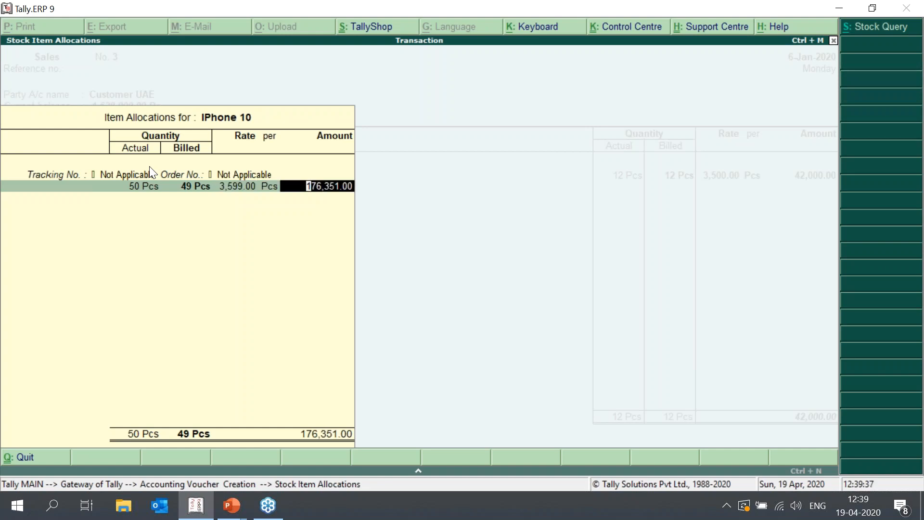
key(Return)
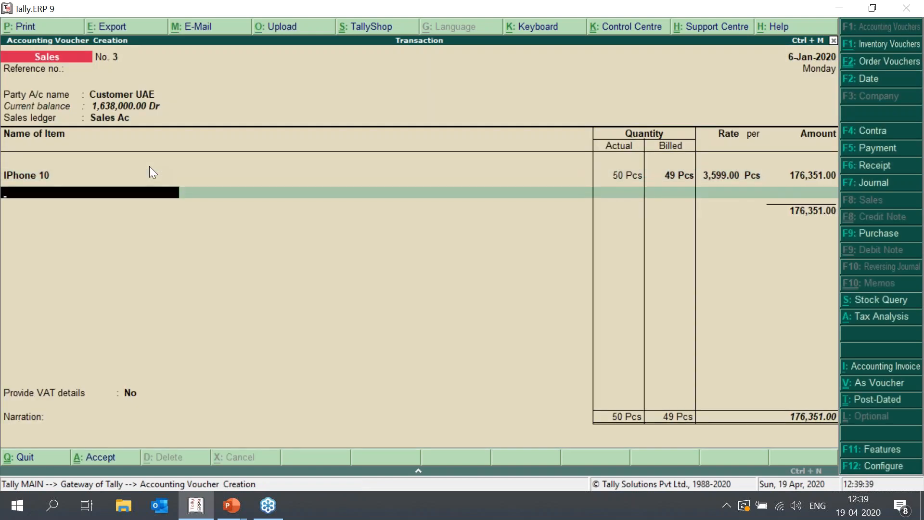
Add IPhone 8 to the sales invoice with 100 Pcs actual and 99 Pcs billed, accepting the rate of 1,800.
key(Down)
key(Down)
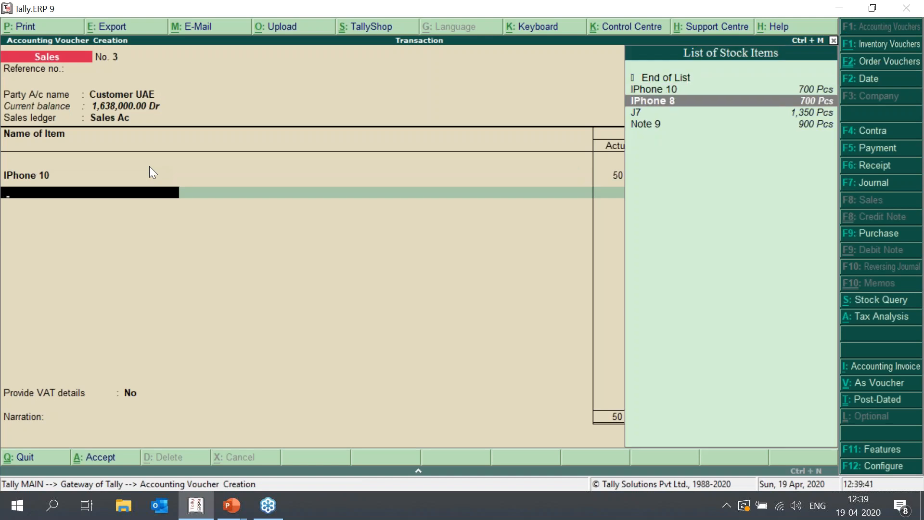
key(Return)
key(Return)
text(100)
key(Return)
text(99)
key(Return)
key(Return)
key(Return)
key(Return)
key(Return)
key(BackSpace)
key(Return)
Add J7 as the third invoice item, leaving its tracking and order numbers as Not Applicable.
key(Down)
key(Down)
key(Down)
key(Return)
key(Return)
key(Return)
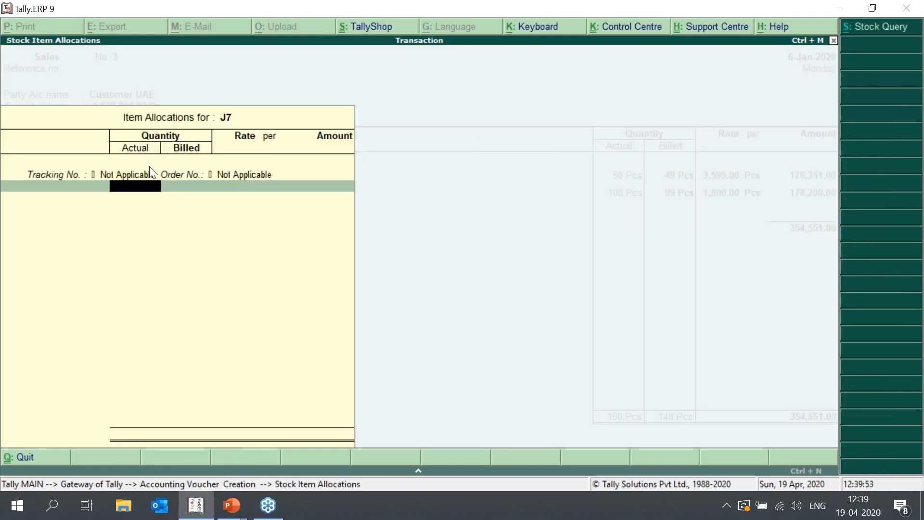
text(100)
key(Return)
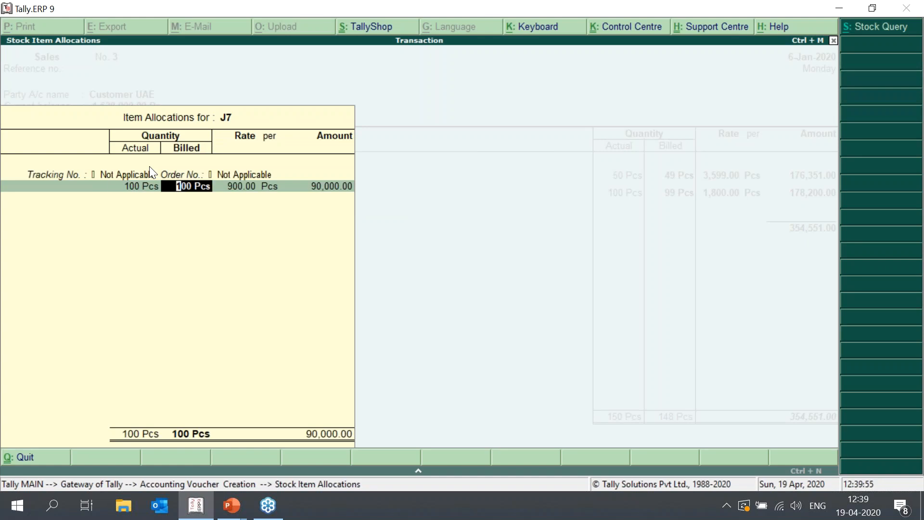
text(99)
key(BackSpace)
key(BackSpace)
key(BackSpace)
key(BackSpace)
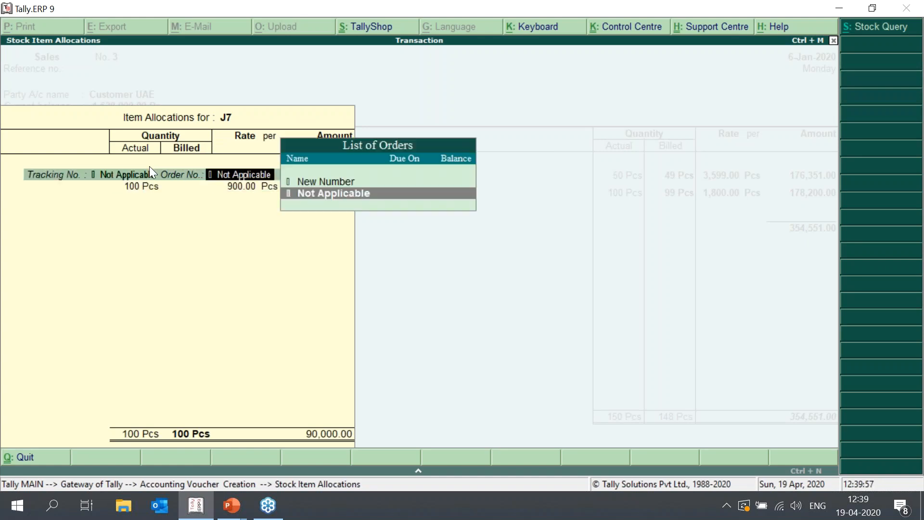
key(Return)
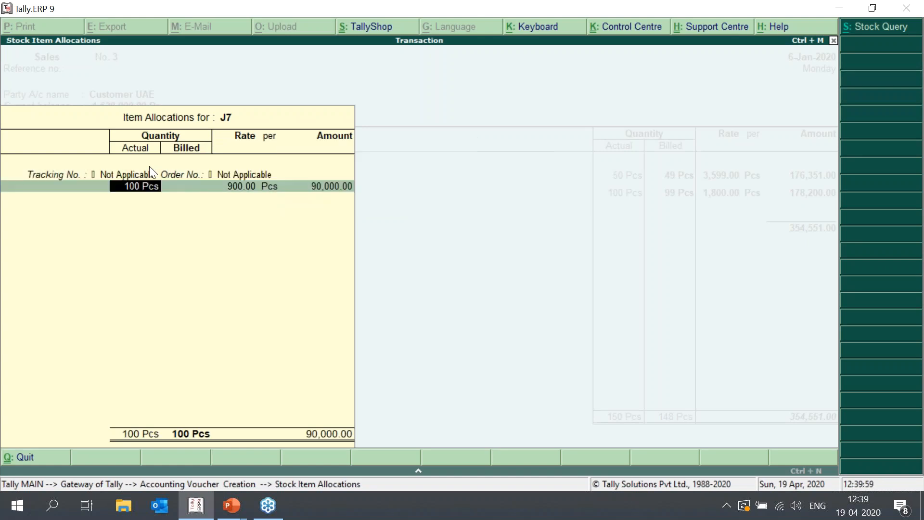
Set J7 to 500 Pcs actual and 490 Pcs billed, accepting the rate of 900 per Pcs.
text(500)
key(Return)
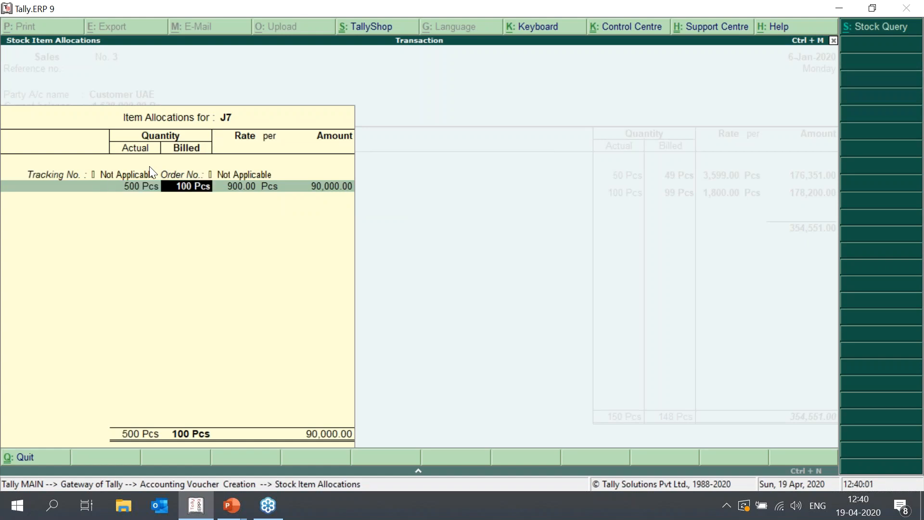
key(BackSpace)
text(490)
key(Return)
key(Return)
key(Return)
key(Return)
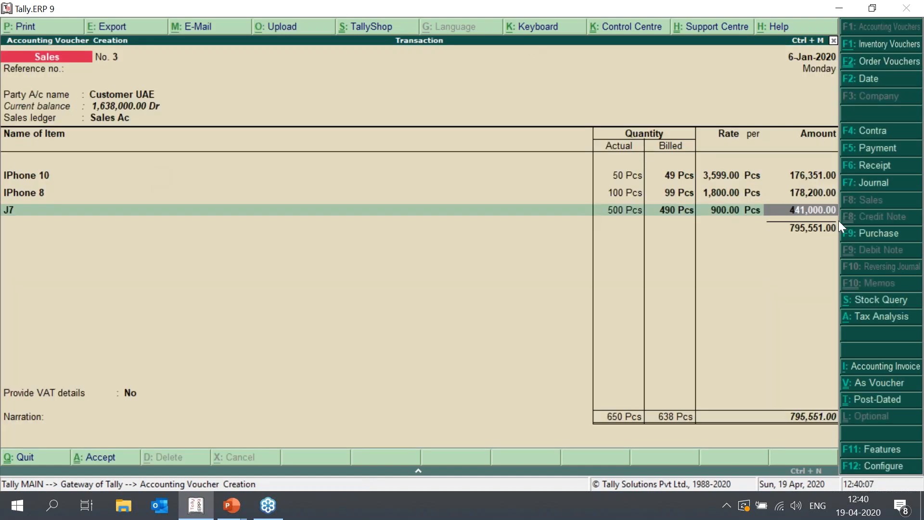
key(Return)
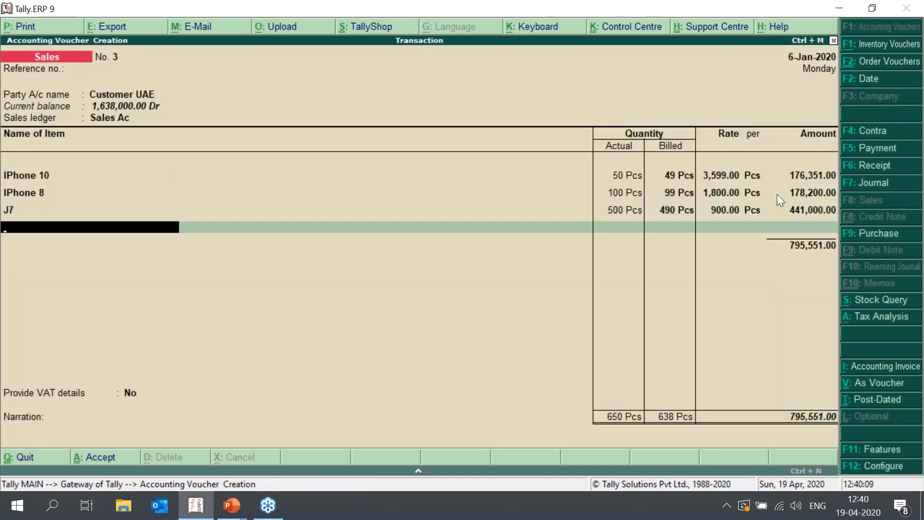
Add Note 9 as the fourth invoice item, with tracking and order numbers left as Not Applicable.
key(Down)
key(Down)
key(Down)
key(Return)
key(Return)
text(100)
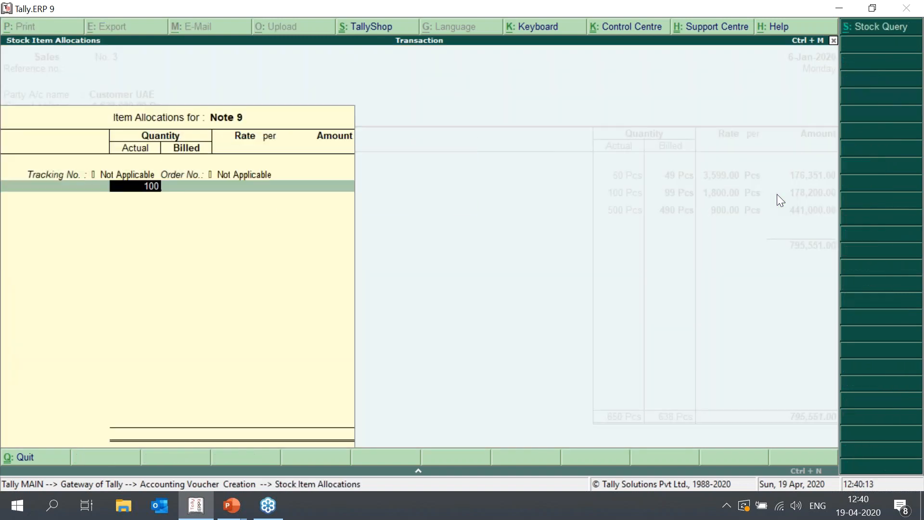
key(BackSpace)
key(BackSpace)
key(BackSpace)
Set Note 9 to 50 Pcs actual and 49 Pcs billed, accepting the rate of 2,300 per Pcs.
text(50)
key(Return)
text(49)
key(Return)
key(Return)
key(Return)
key(Return)
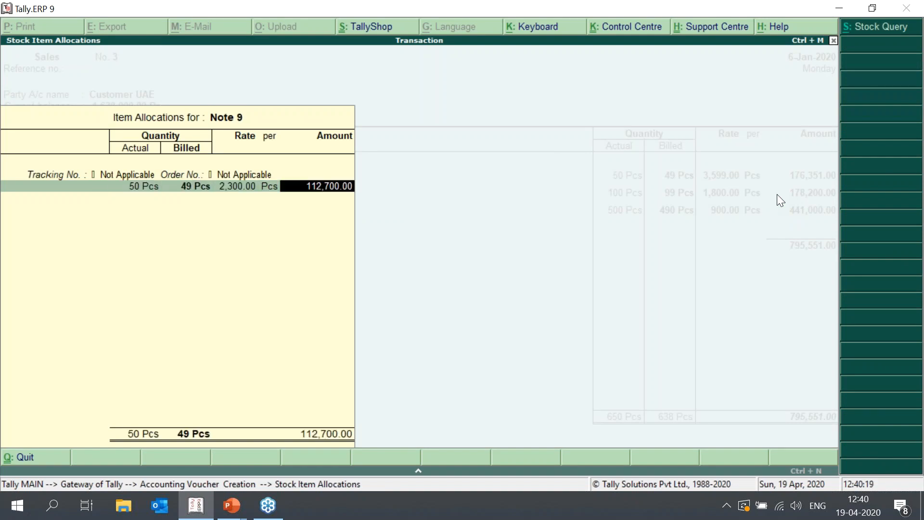
key(Return)
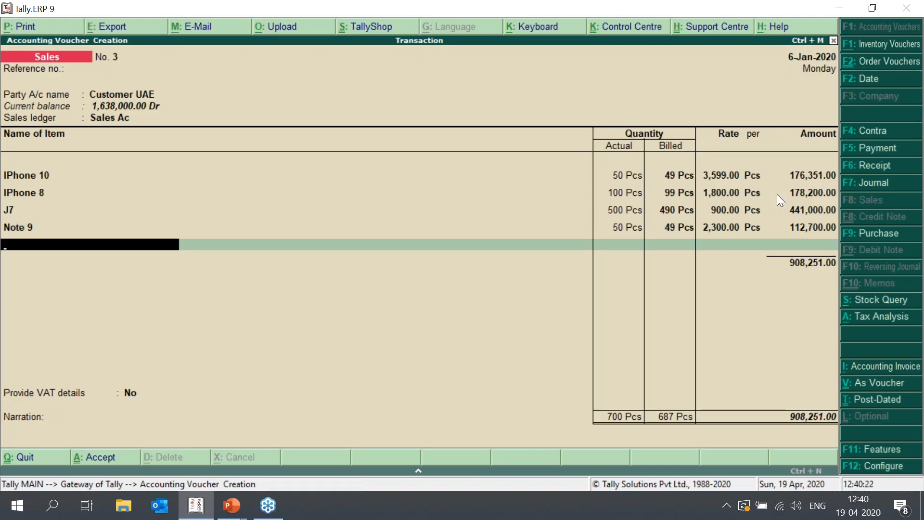
End the item list, add the VAT ledger with its calculated amount, and save the Customer UAE sales invoice.
key(Return)
text(Va)
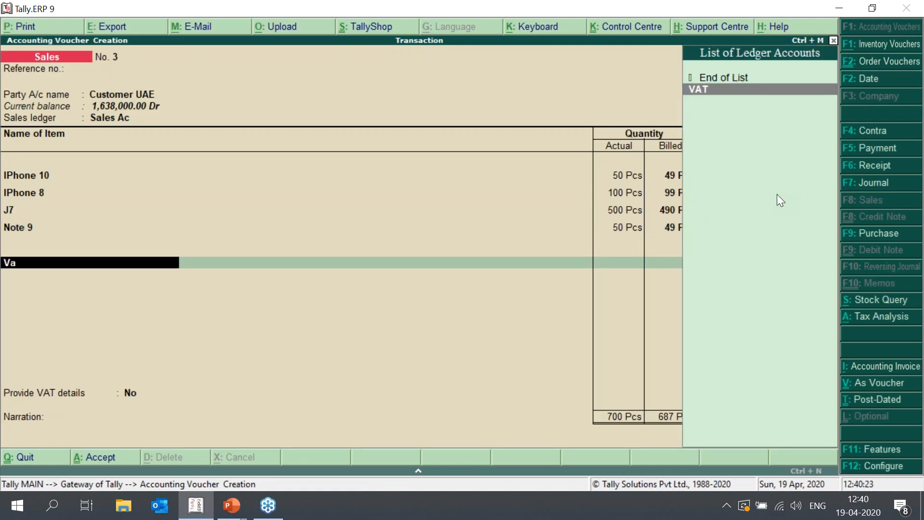
key(Return)
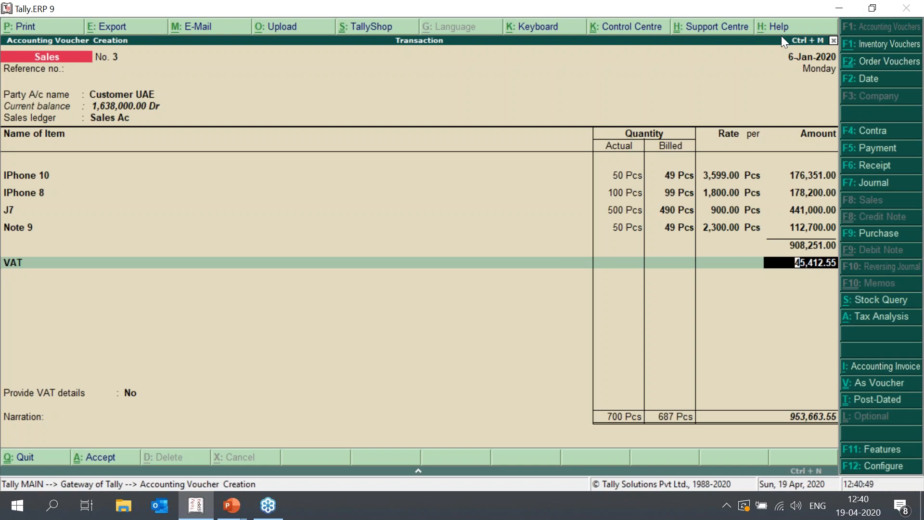
key(ctrl+a)
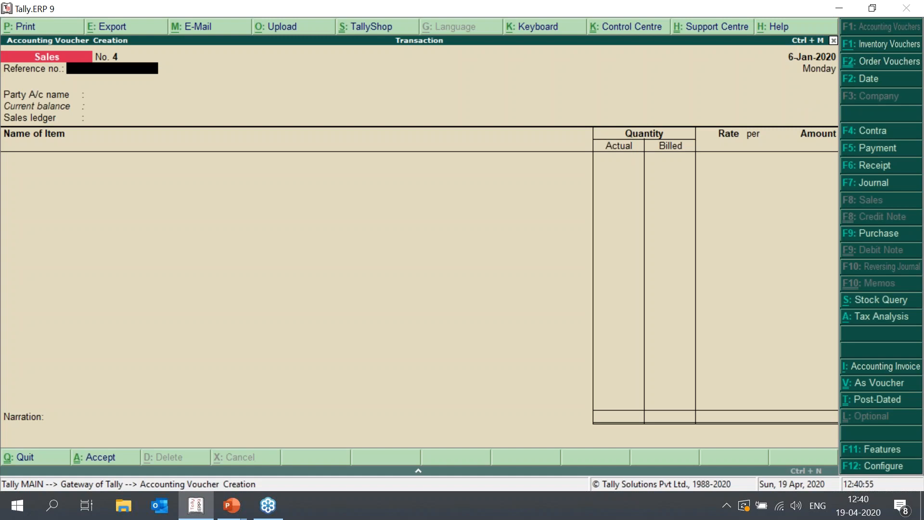
Set the new sales voucher's date to 7-Jan-2020.
key(F2)
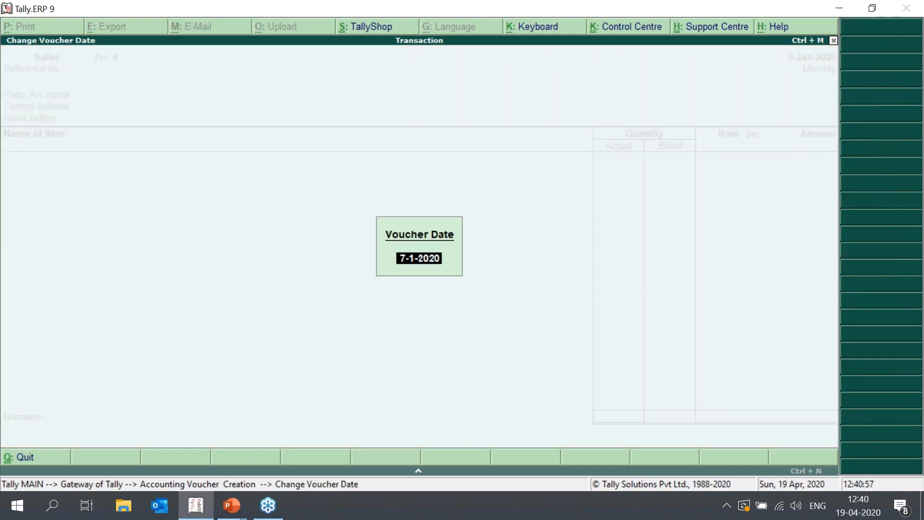
text(7)
key(Return)
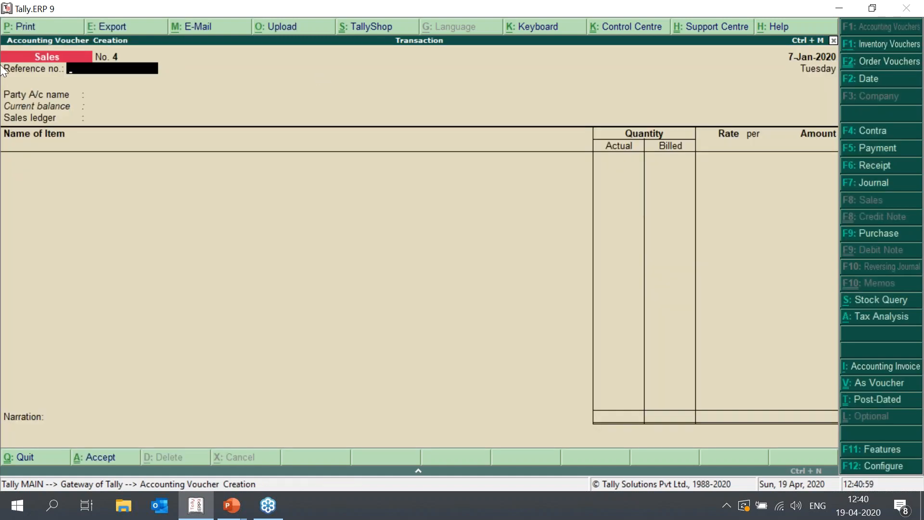
Leave the reference number blank and choose New Customer UAE as party, with Sales Ac as the sales ledger.
key(Return)
key(Down)
key(Down)
key(Down)
key(Up)
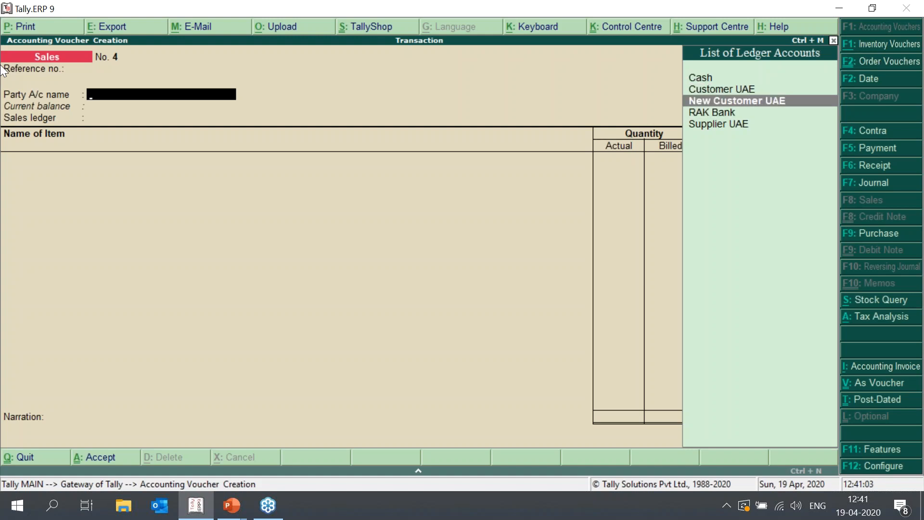
key(Return)
key(ctrl+a)
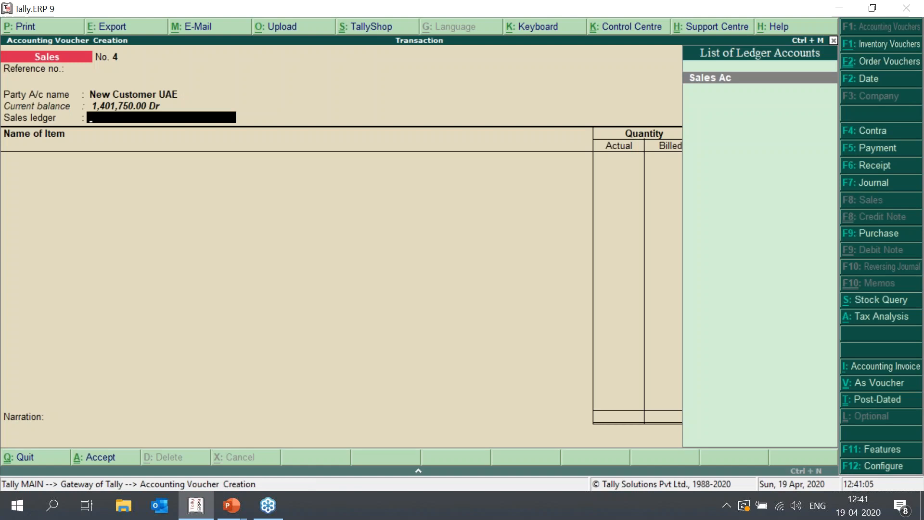
key(Return)
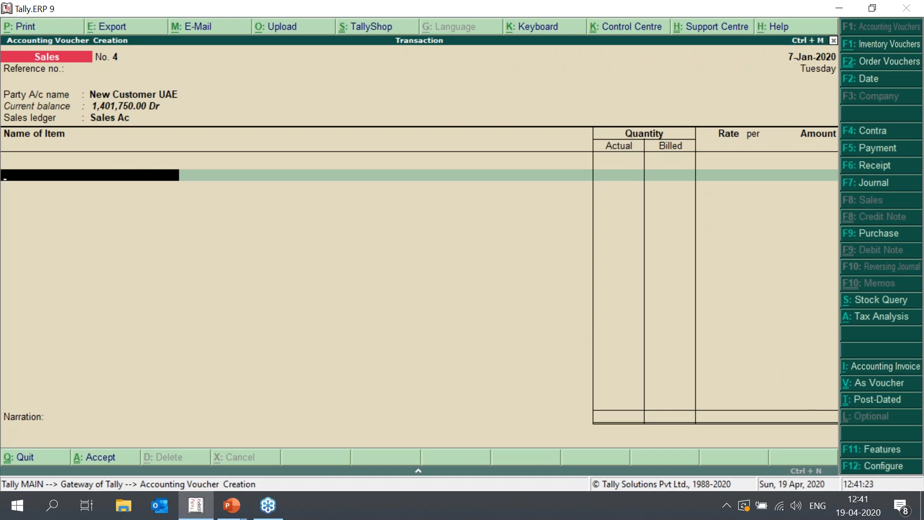
In the company's inventory features, disable separate actual and billed quantity columns and enable the separate discount column in invoices.
click(893, 453)
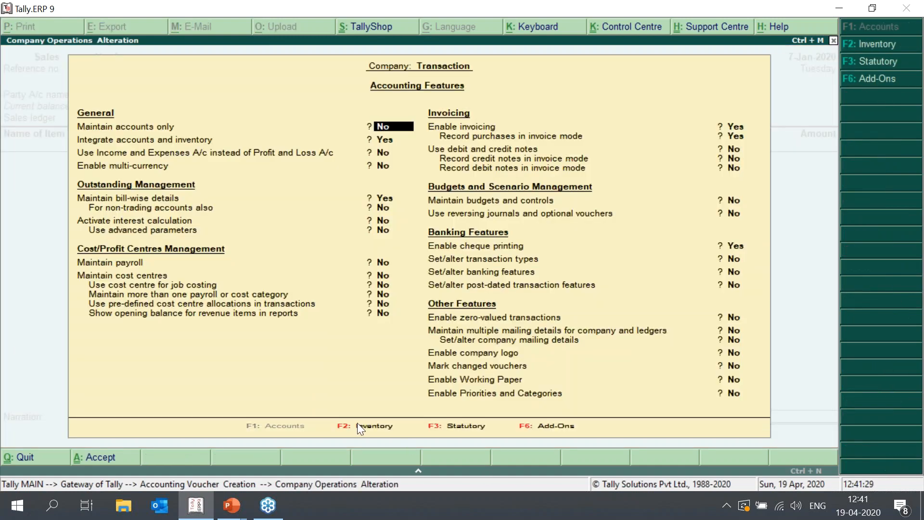
click(358, 425)
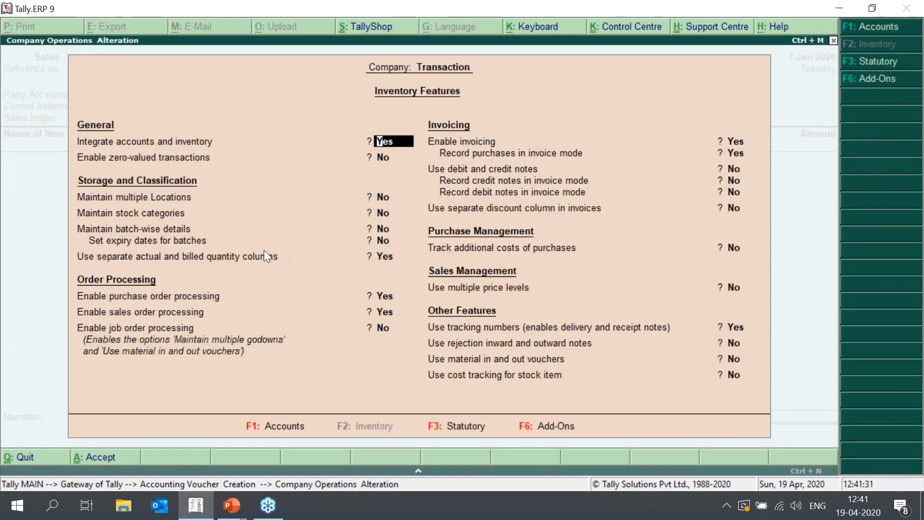
click(380, 258)
text(no)
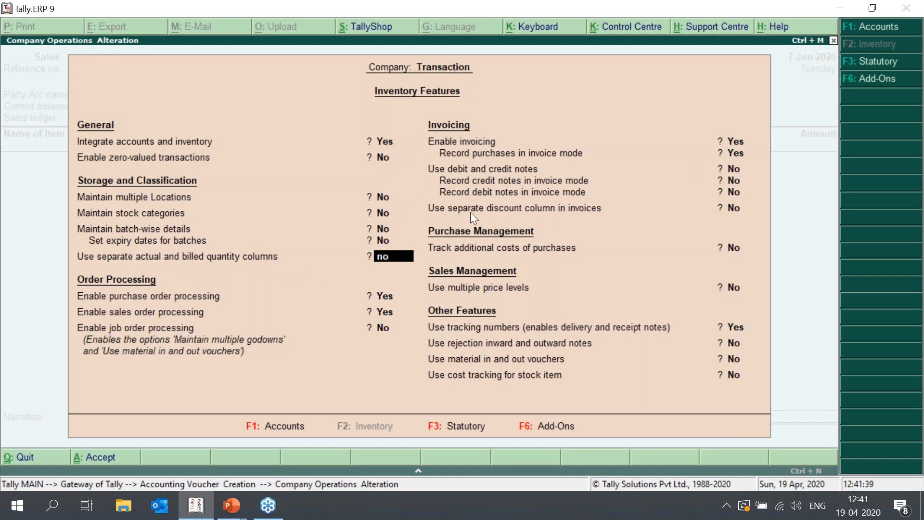
click(735, 207)
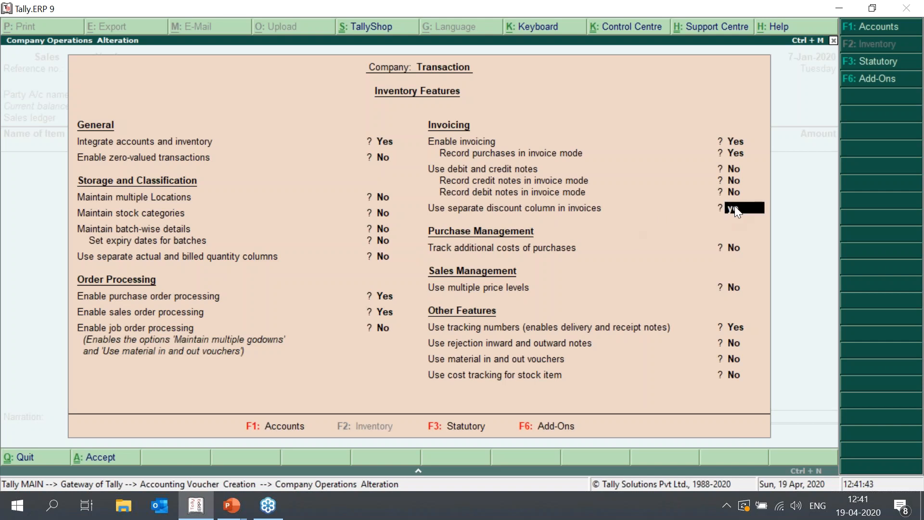
text(yes)
key(Return)
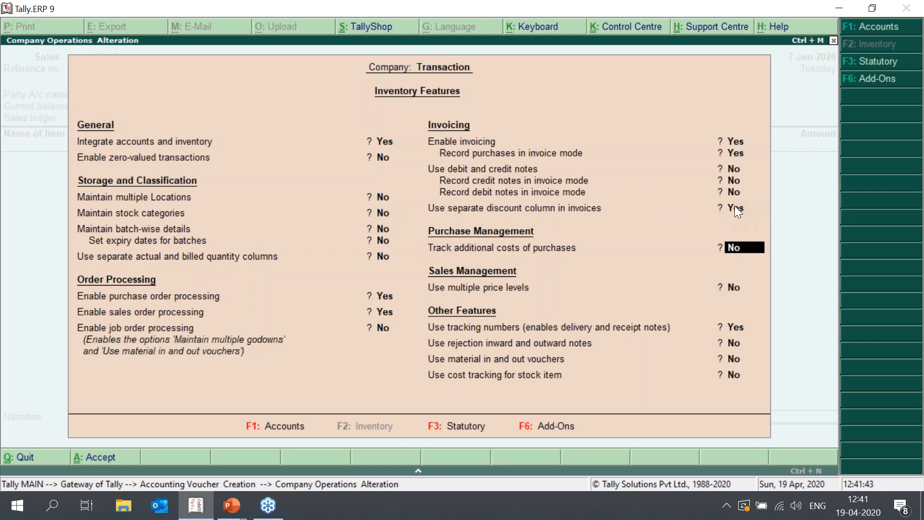
key(ctrl+a)
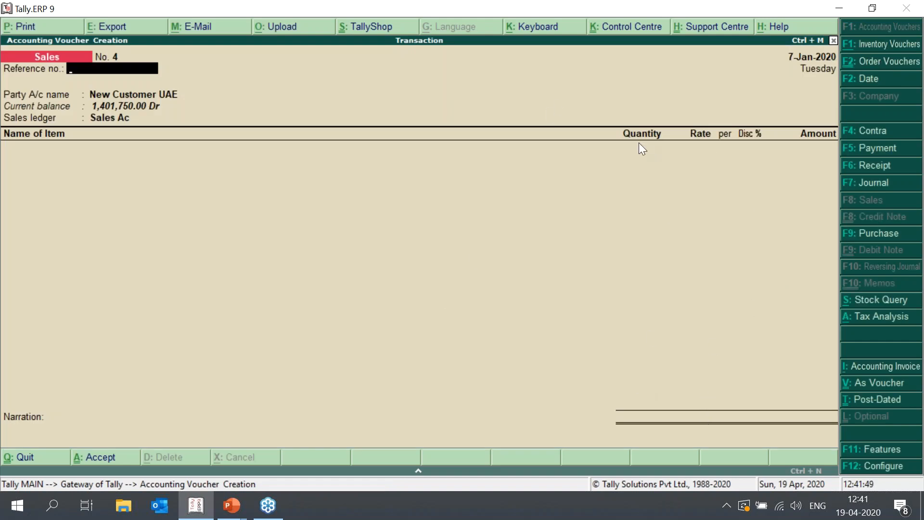
Accept the party and despatch details again and add IPhone 10 as the first item, with tracking and order numbers Not Applicable.
key(Return)
key(Return)
key(Return)
key(Return)
key(Return)
key(Return)
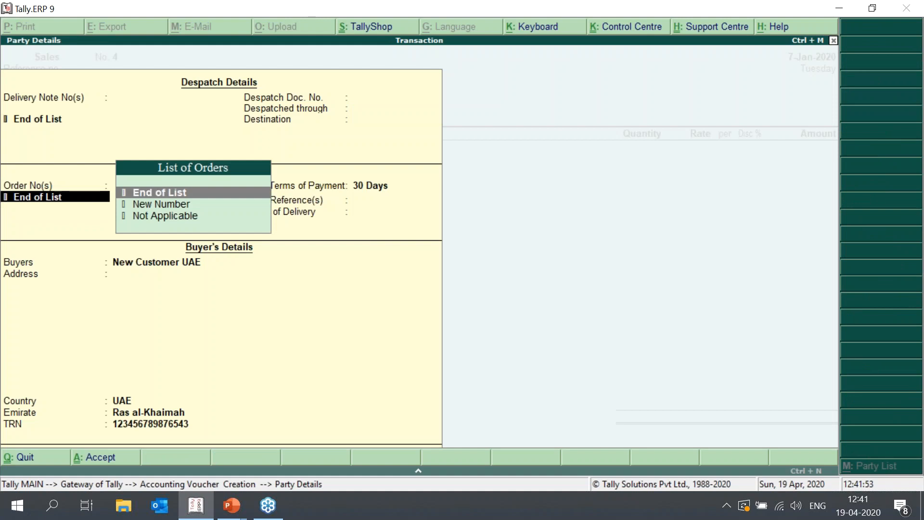
key(Return)
key(Return)
key(Return)
key(Return)
key(Return)
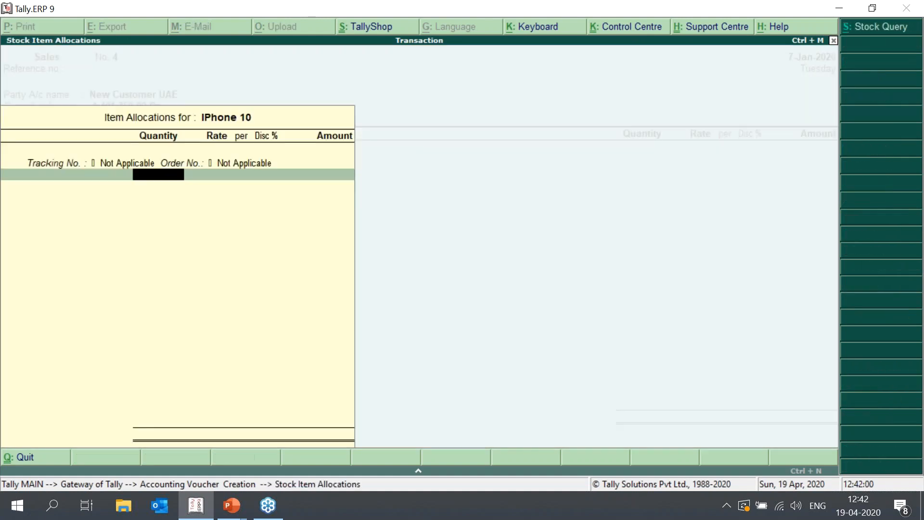
Set IPhone 10 to 100 Pcs at the default rate of 3,599 with a 2% discount.
text(100)
key(Return)
key(Return)
key(Return)
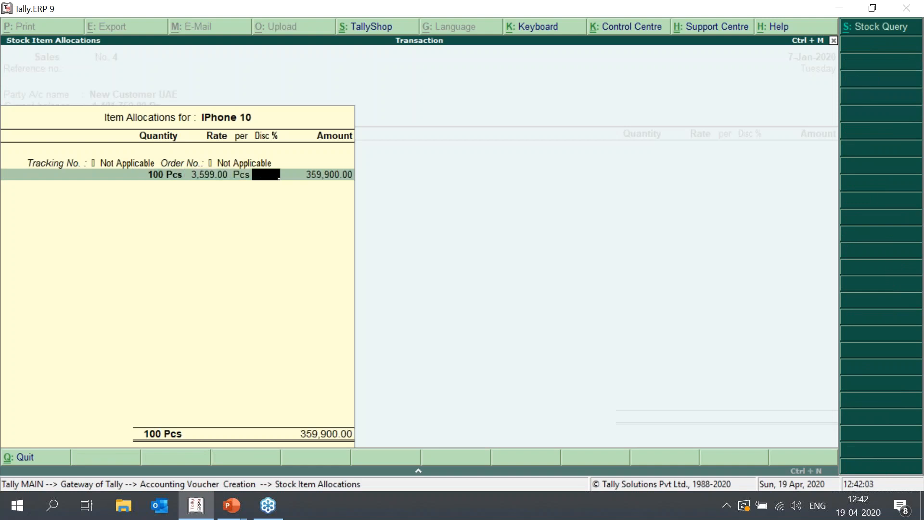
text(2)
key(Return)
key(Return)
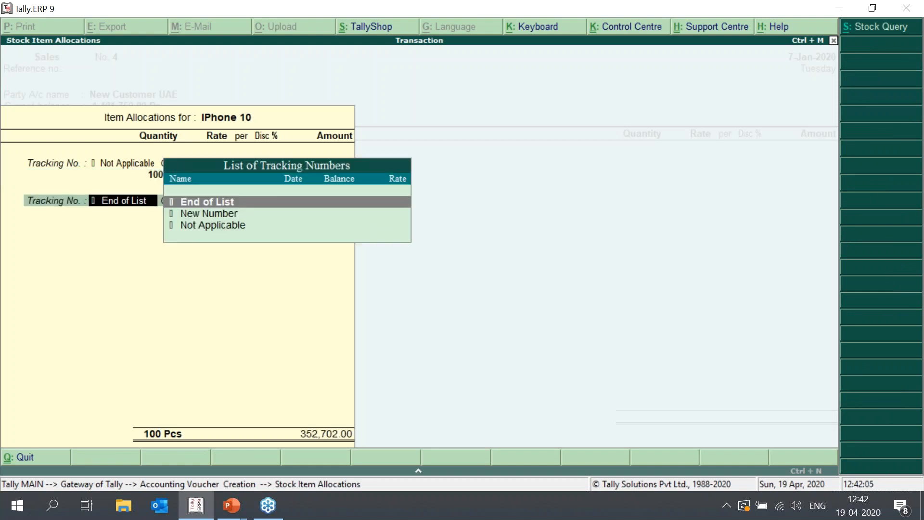
key(Return)
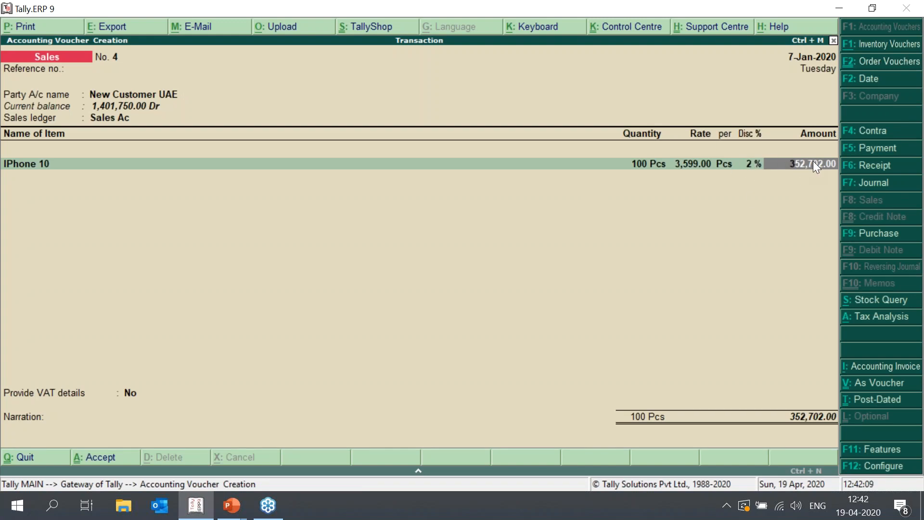
Add IPhone 8 as the second invoice item, leaving its tracking and order numbers as Not Applicable.
key(Return)
key(Down)
key(Down)
key(Return)
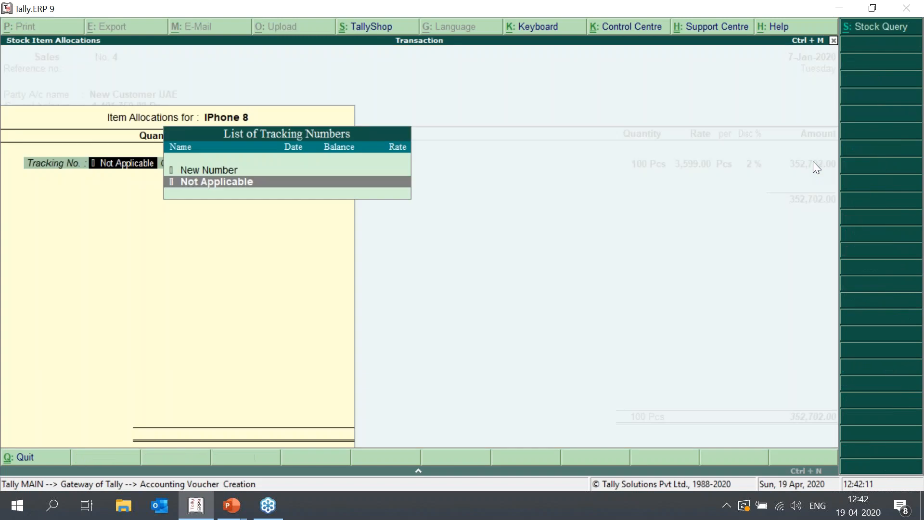
key(Return)
key(Return)
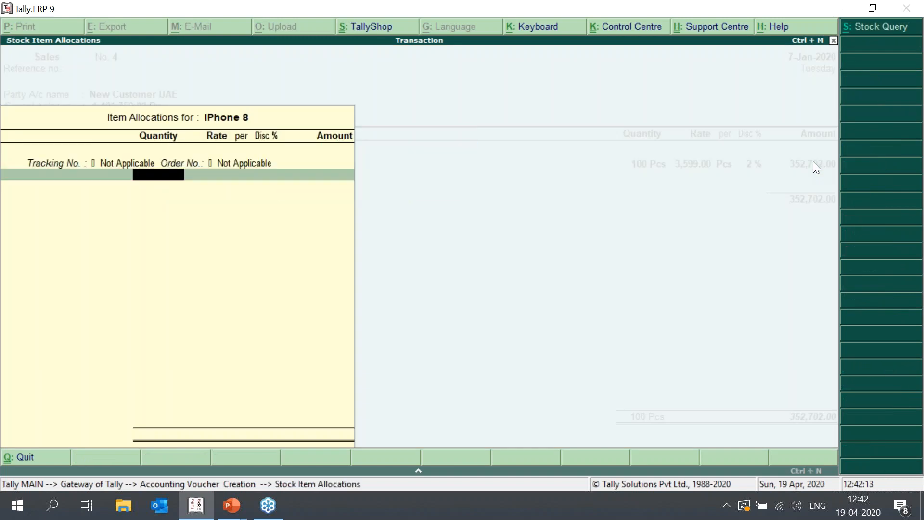
Set IPhone 8 to 200 Pcs at the default rate of 1,800 with a 1% discount.
text(400)
key(BackSpace)
key(BackSpace)
key(BackSpace)
text(200)
key(Return)
key(Return)
key(Return)
text(1)
key(Return)
key(Return)
key(Return)
key(Return)
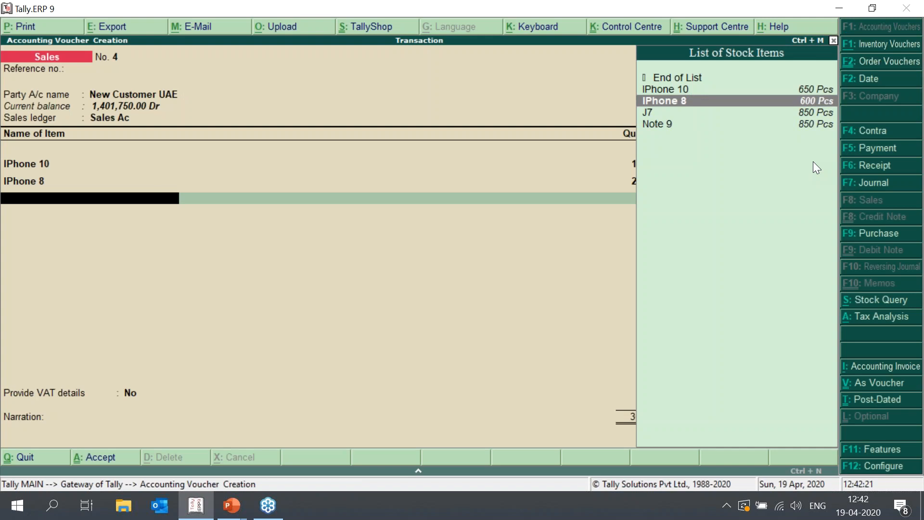
Add J7 as the third invoice item with 300 Pcs at a rate of 999 per Pcs and a 5% discount.
key(Down)
key(Return)
key(Return)
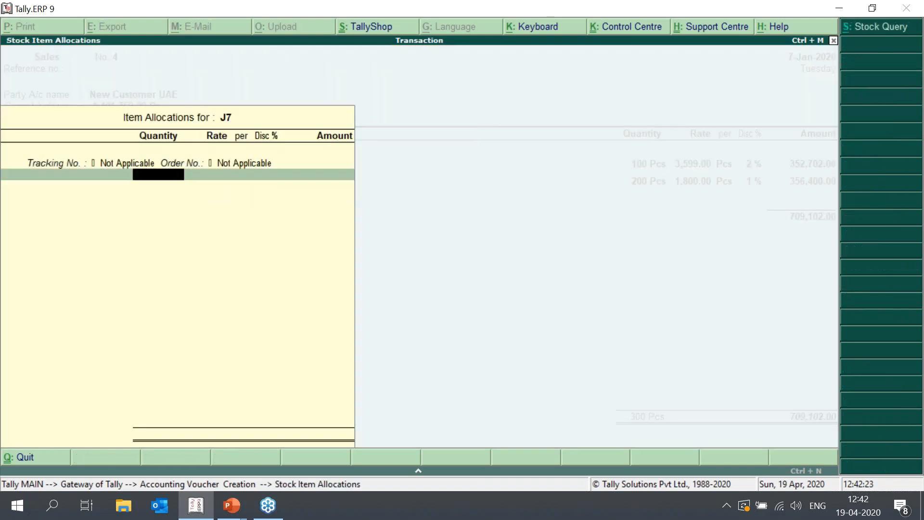
text(300)
key(Return)
text(999)
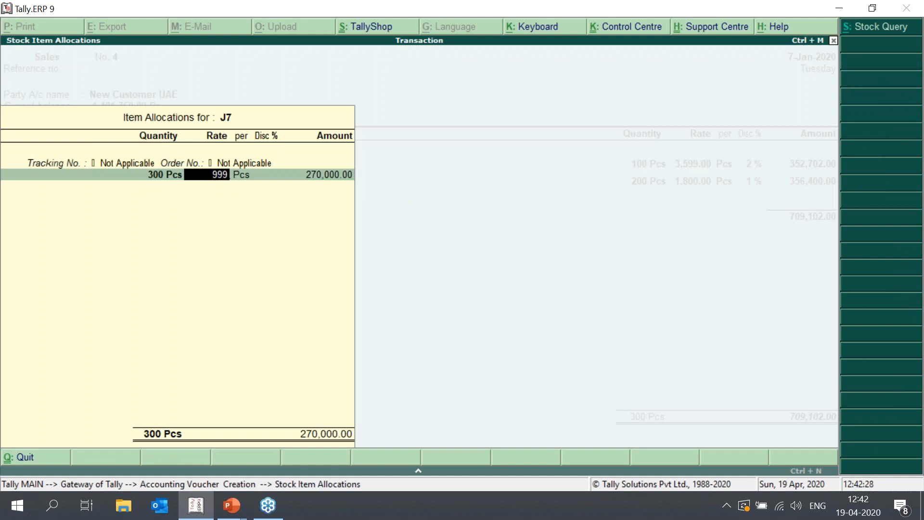
key(Return)
key(Return)
text(5)
key(Return)
key(Return)
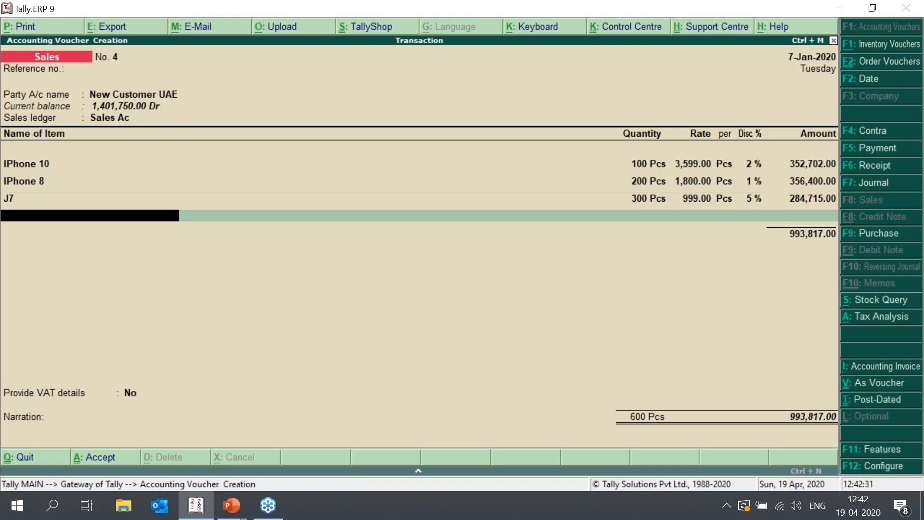
Add Note 9 as the fourth invoice item, with tracking and order numbers left as Not Applicable.
key(Down)
key(Down)
key(Down)
key(Return)
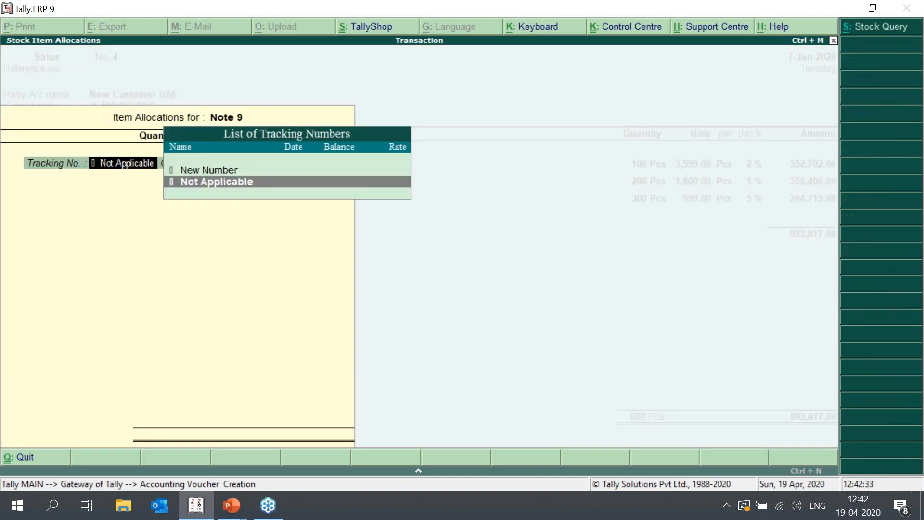
key(Return)
key(Return)
Set Note 9 to 400 Pcs at the default rate of 2,300 with a 2% discount.
text(400)
key(Return)
key(Return)
key(Return)
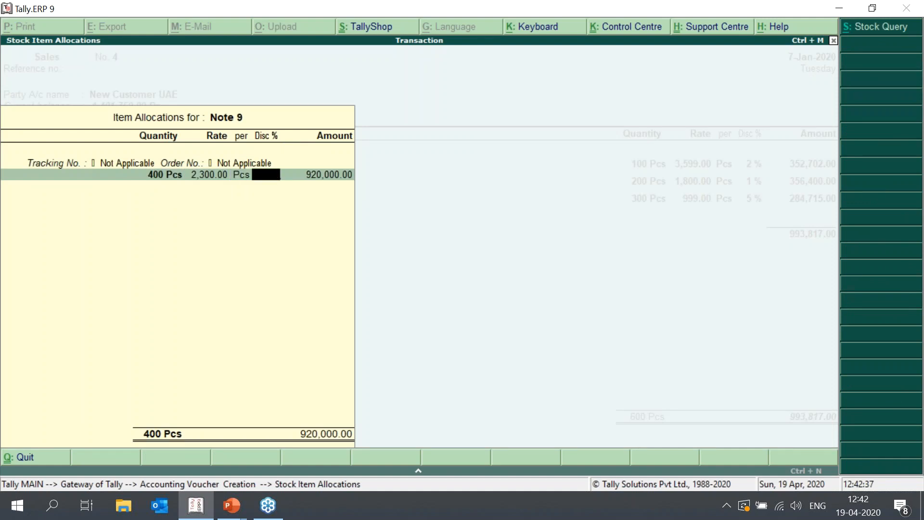
text(2)
key(Return)
key(Return)
key(Return)
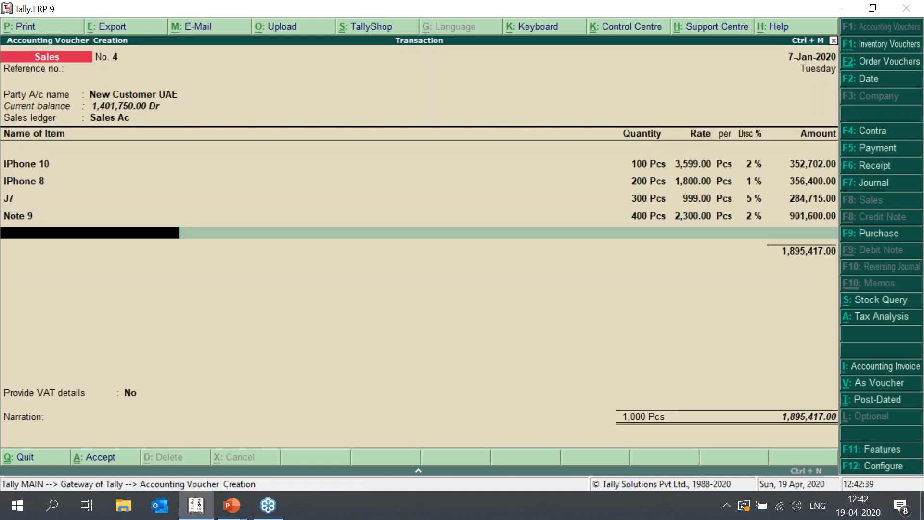
End the item list and add the VAT ledger with its calculated amount to the discounted invoice.
key(Return)
text(VAT)
key(Return)
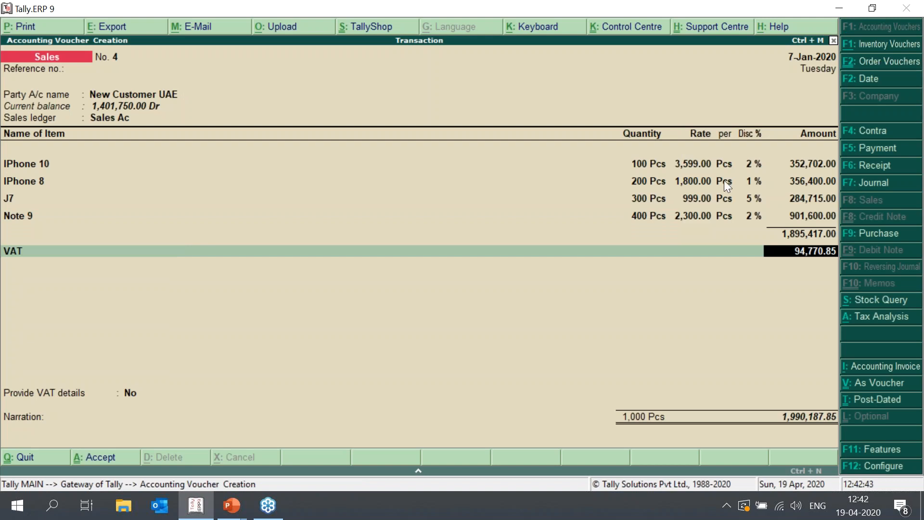
Preview the printed tax invoice, examine its discount columns and totals at enlarged size, and close the preview.
click(43, 29)
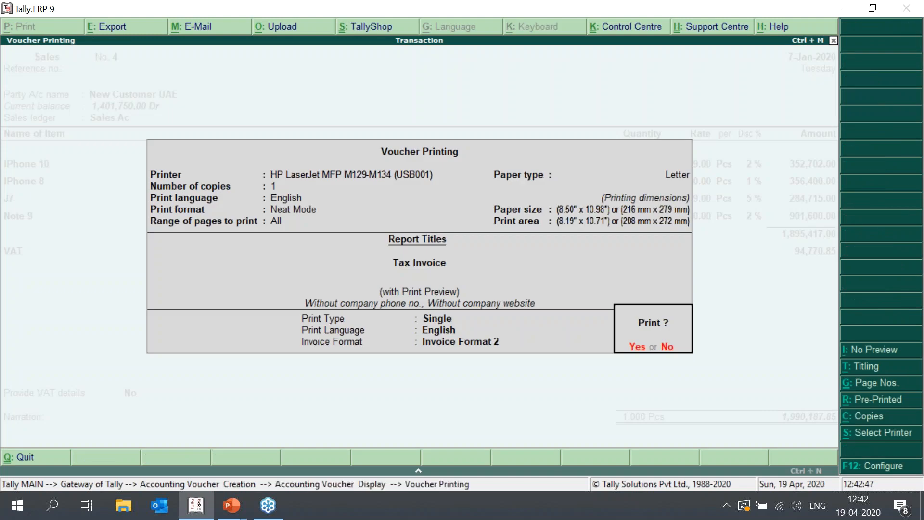
key(Return)
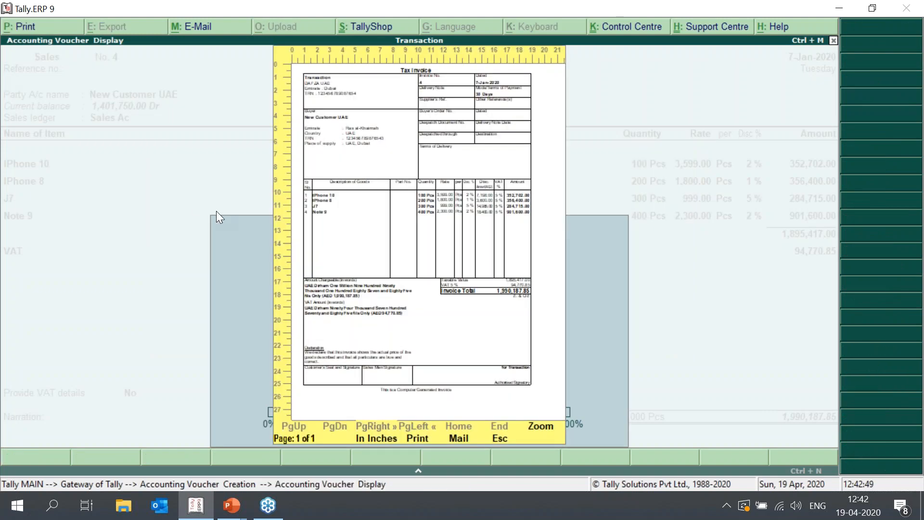
key(alt+z)
scroll(217, 216, down, 4)
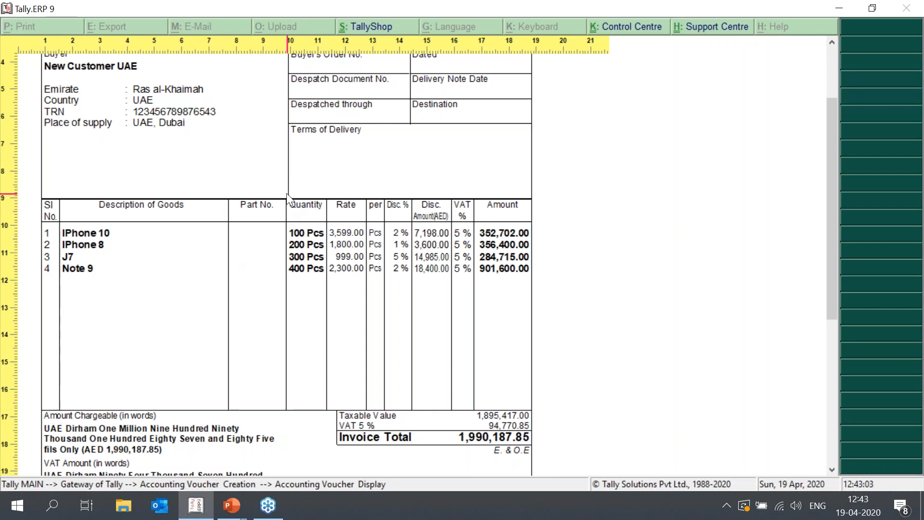
key(alt+z)
key(Escape)
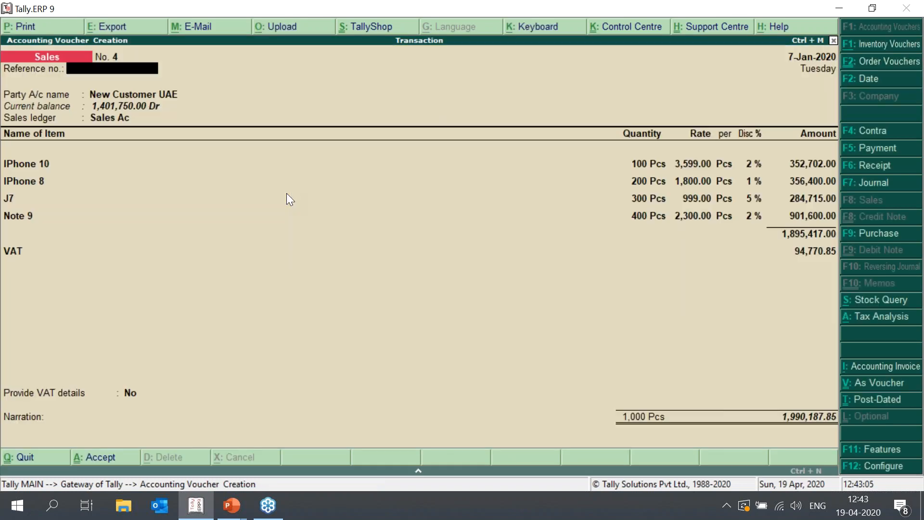
In the advanced print configuration of the discounted invoice, set Print part number to No and save both configuration levels.
key(alt+p)
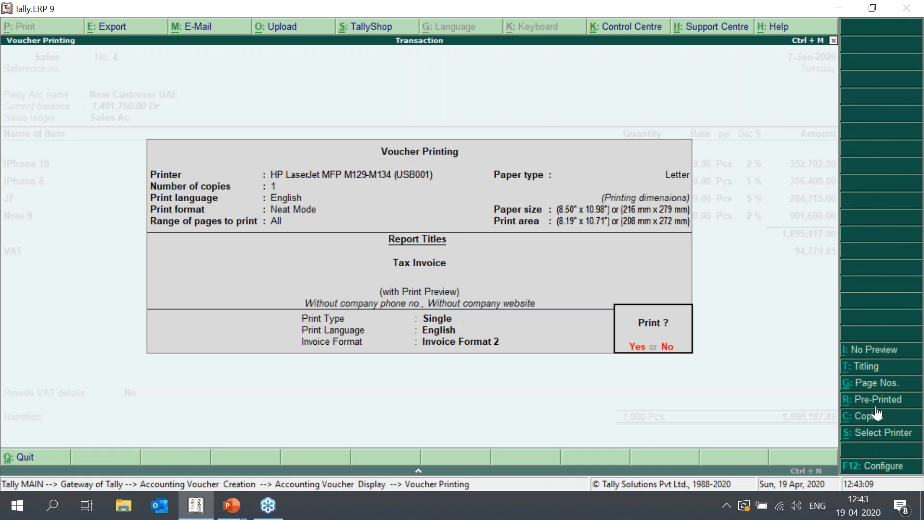
click(879, 476)
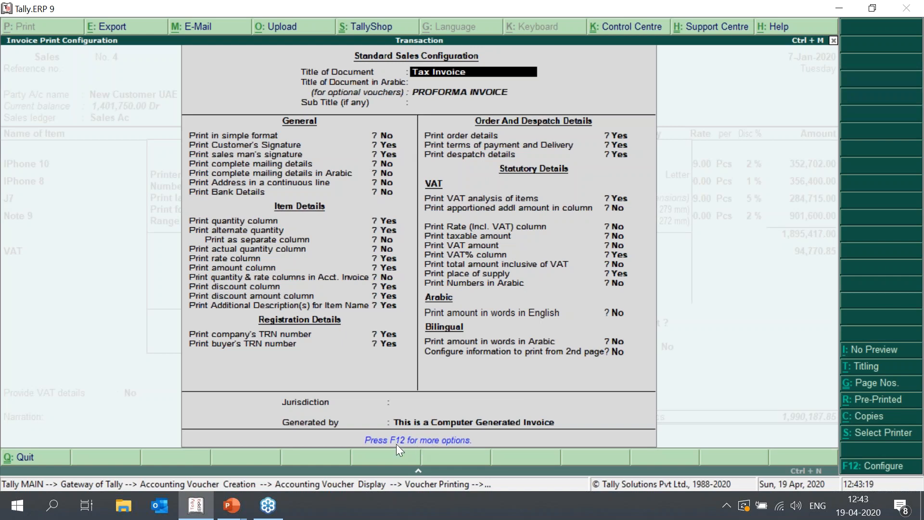
key(F12)
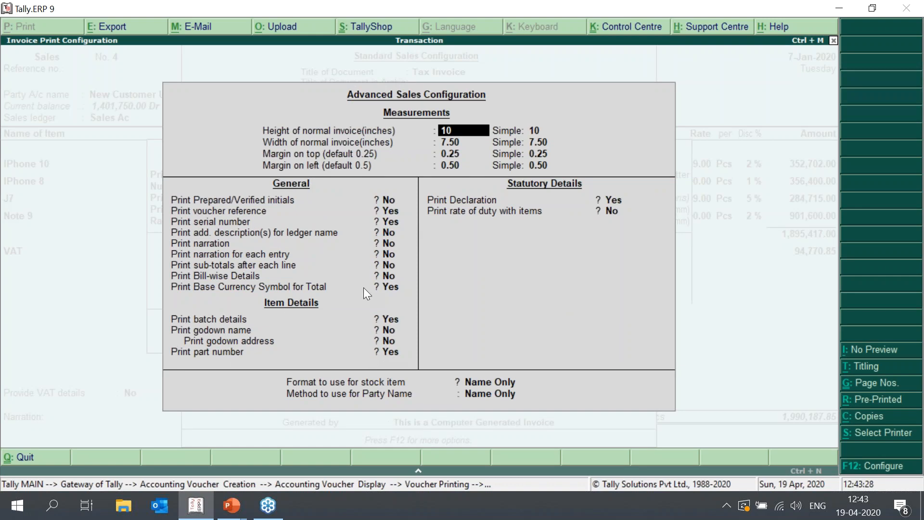
click(389, 355)
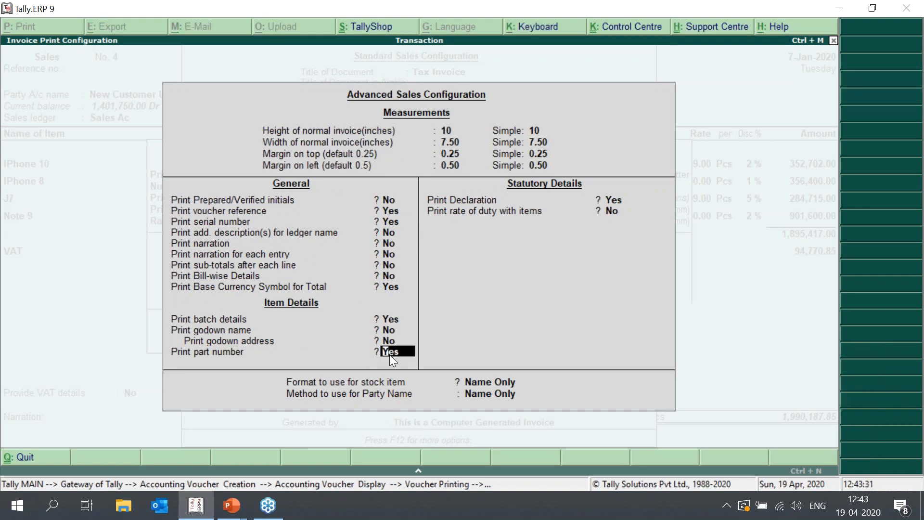
key(Return)
key(ctrl+a)
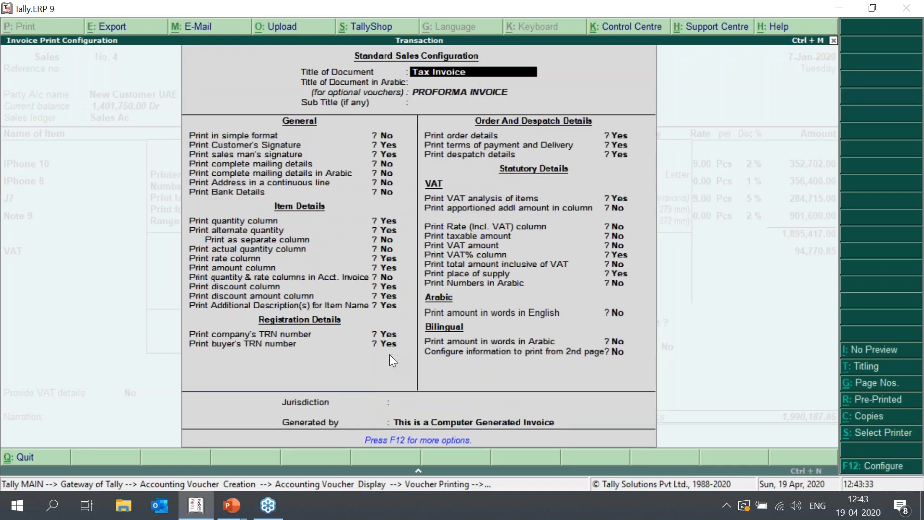
key(ctrl+a)
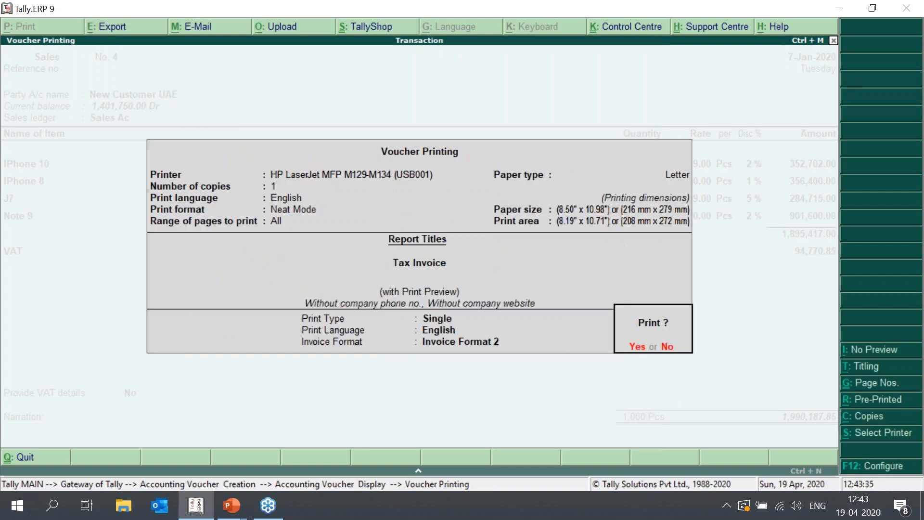
Preview the discounted tax invoice again at enlarged size, check its item table without part numbers, and close the preview.
key(Return)
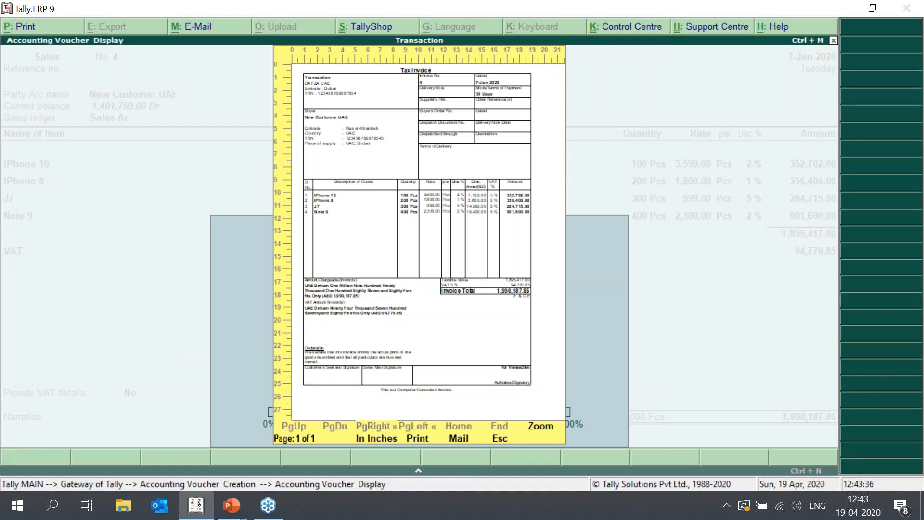
key(alt+z)
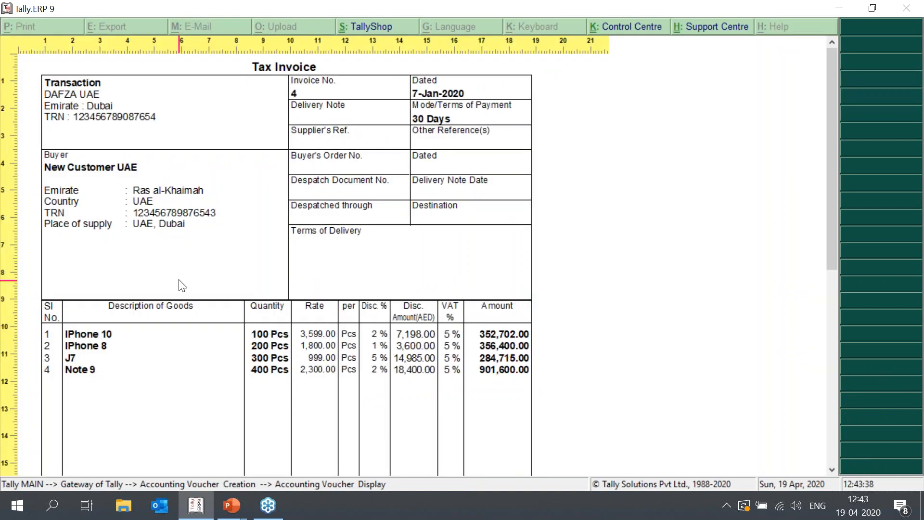
scroll(179, 280, down, 5)
key(Escape)
key(Escape)
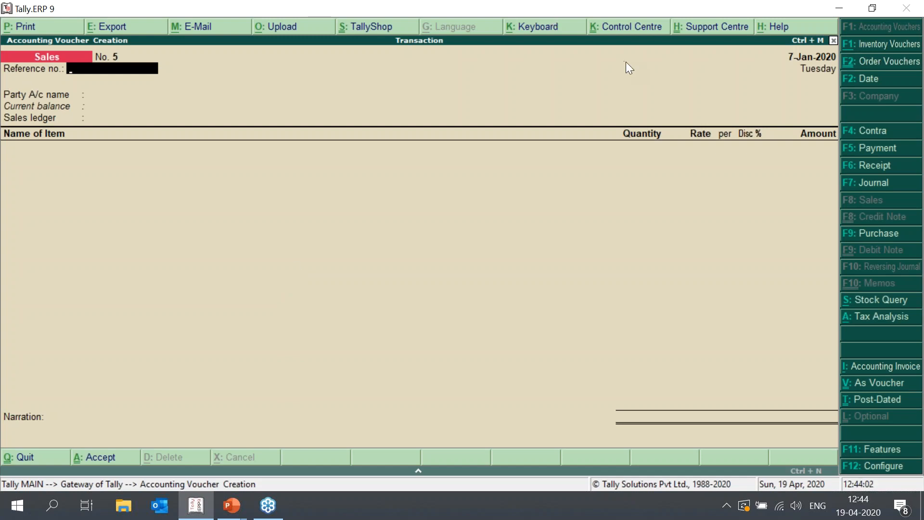
Date the next sales voucher 8-1-2020 and add the VAT ledger below the Service line of its accounting invoice.
click(857, 85)
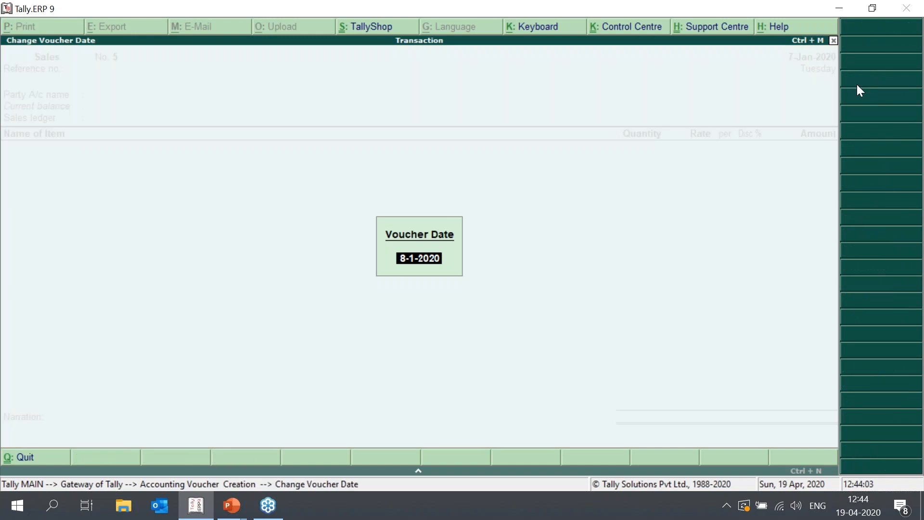
key(Return)
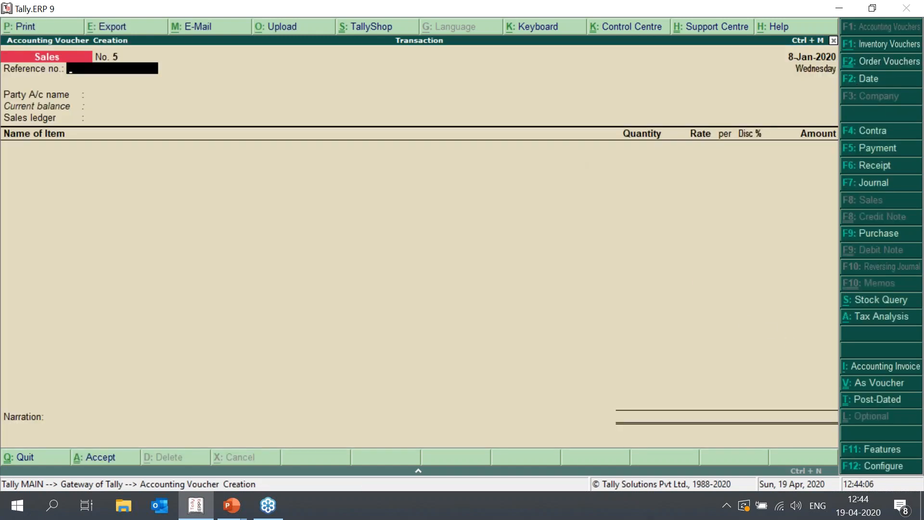
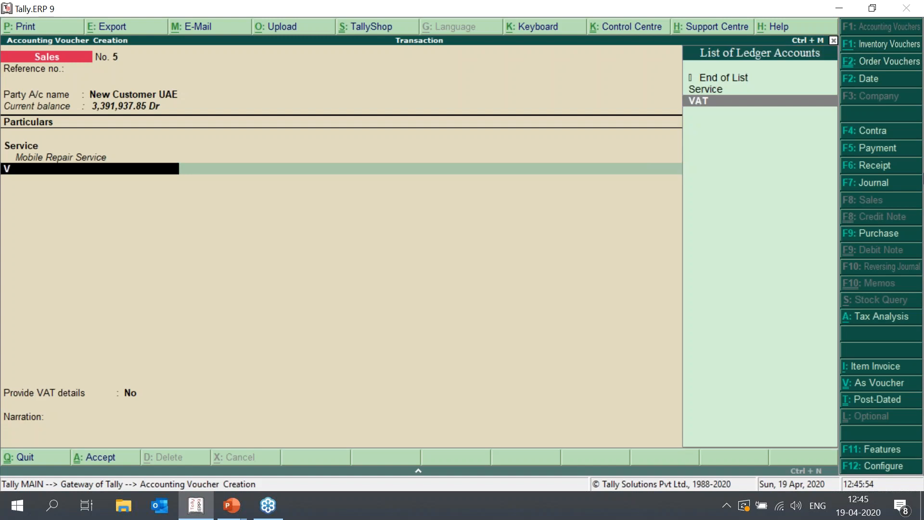
key(Escape)
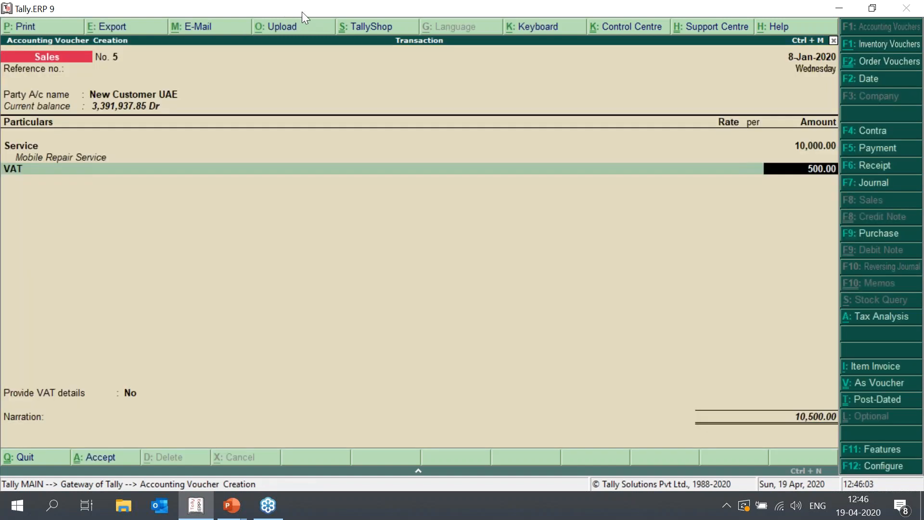
Preview the service tax invoice at enlarged size, examine the buyer details, Service line and totals, and close the preview.
key(alt+p)
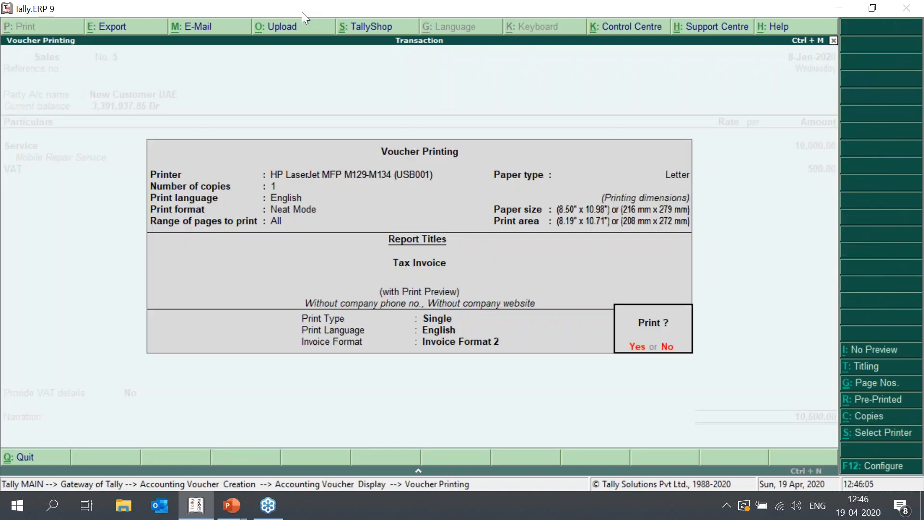
key(Return)
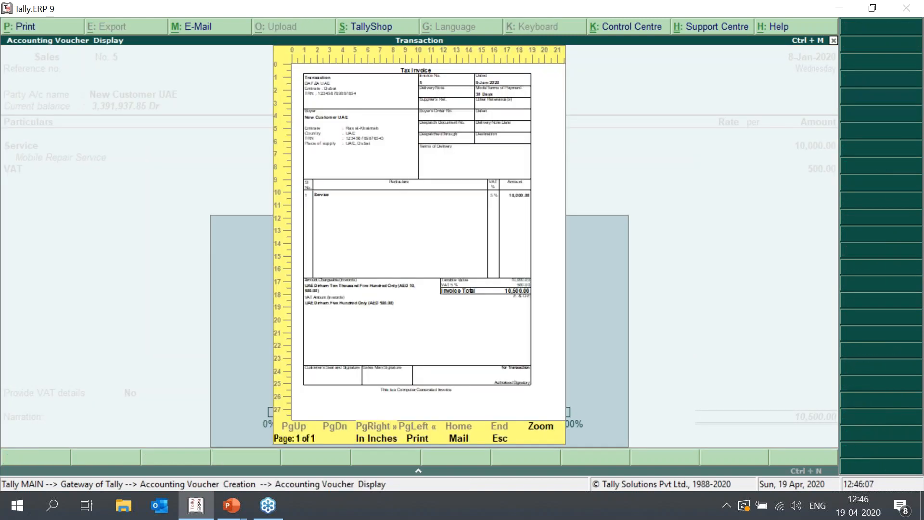
key(alt+z)
scroll(319, 282, down, 5)
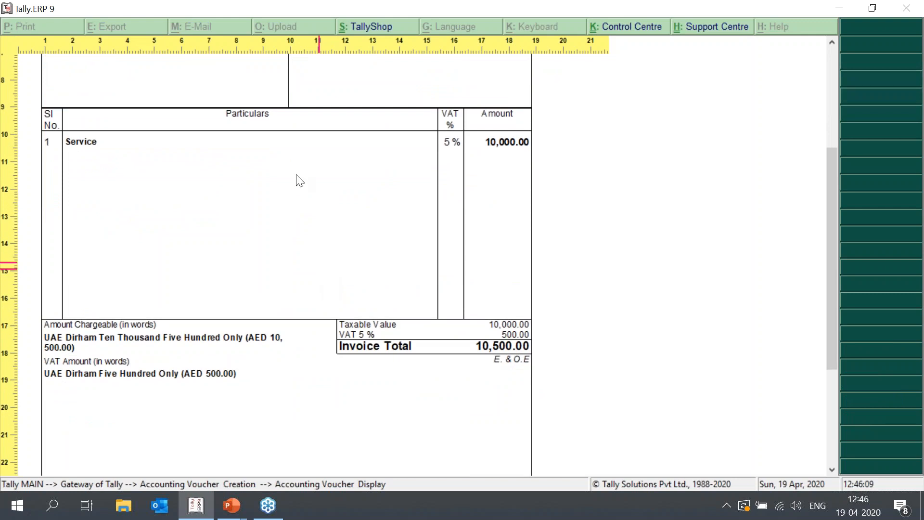
scroll(156, 179, up, 5)
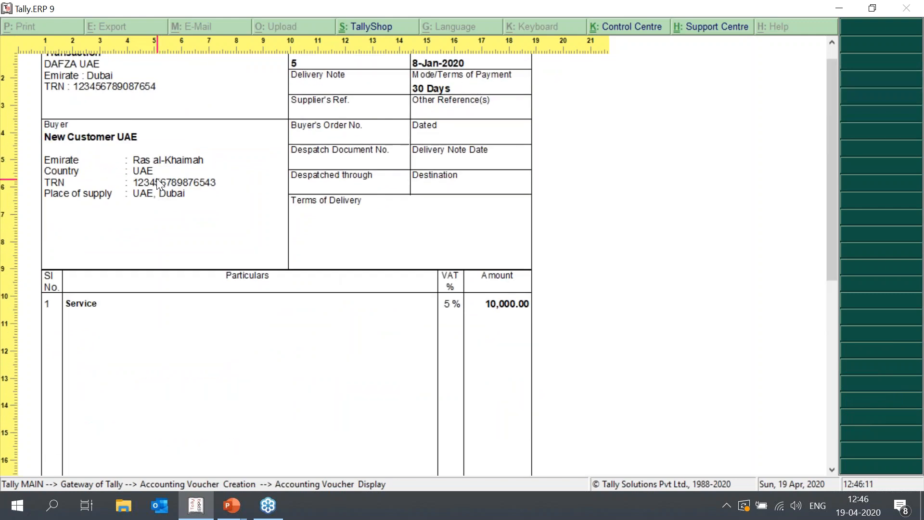
scroll(157, 178, down, 5)
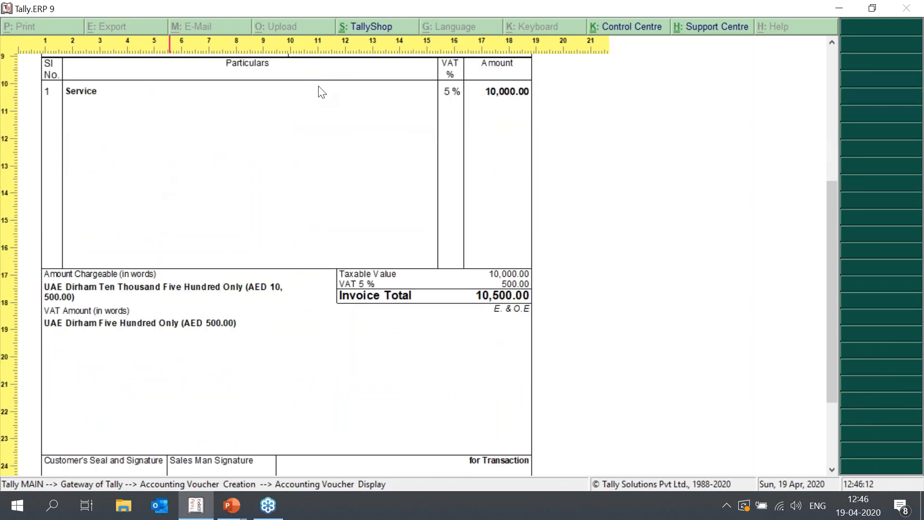
scroll(275, 202, up, 1)
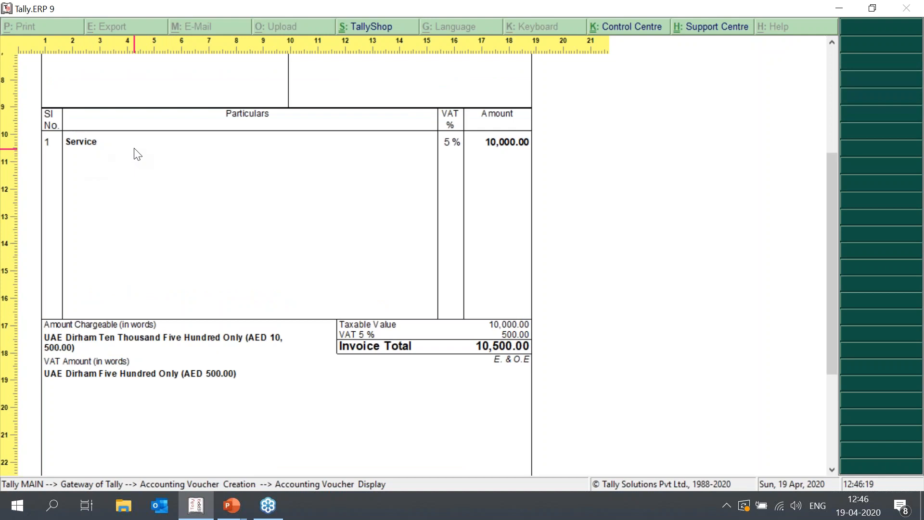
key(Escape)
key(Escape)
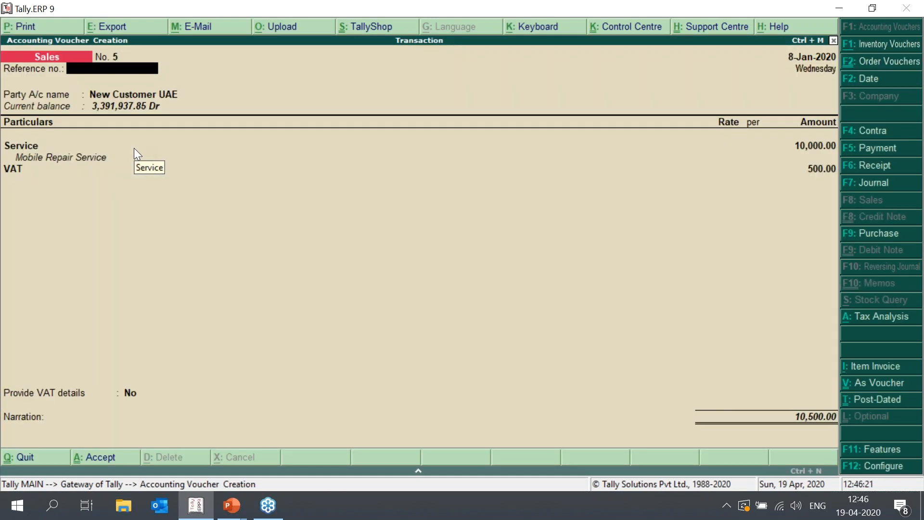
In the service invoice's advanced print configuration, set Print add. description(s) for ledger name to Yes and save the configuration.
key(alt+p)
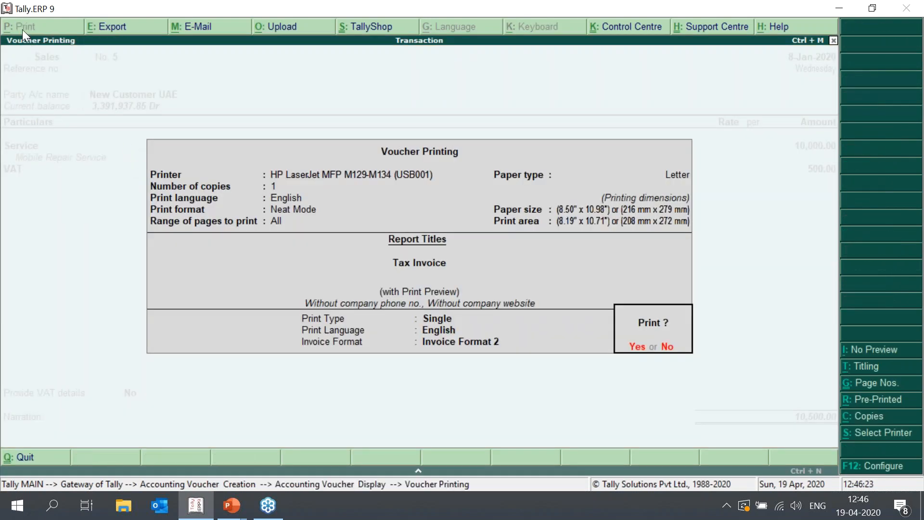
click(874, 466)
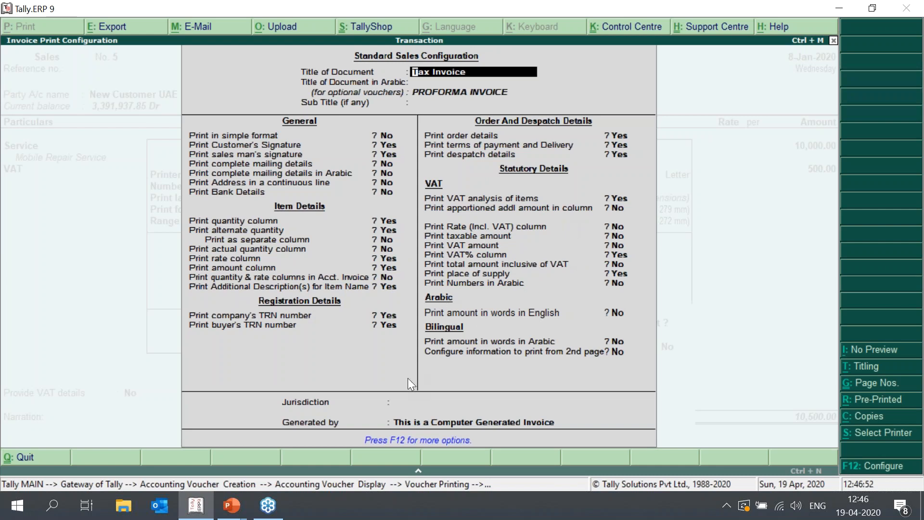
key(F12)
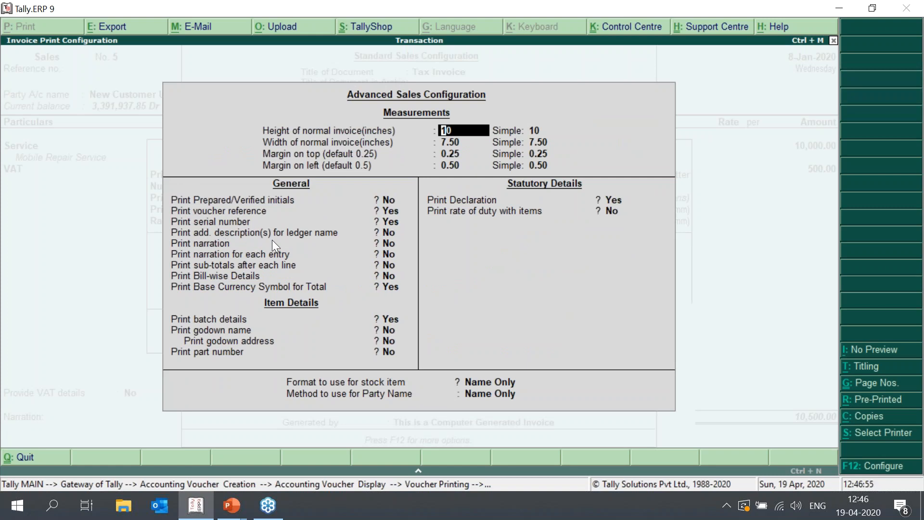
click(392, 239)
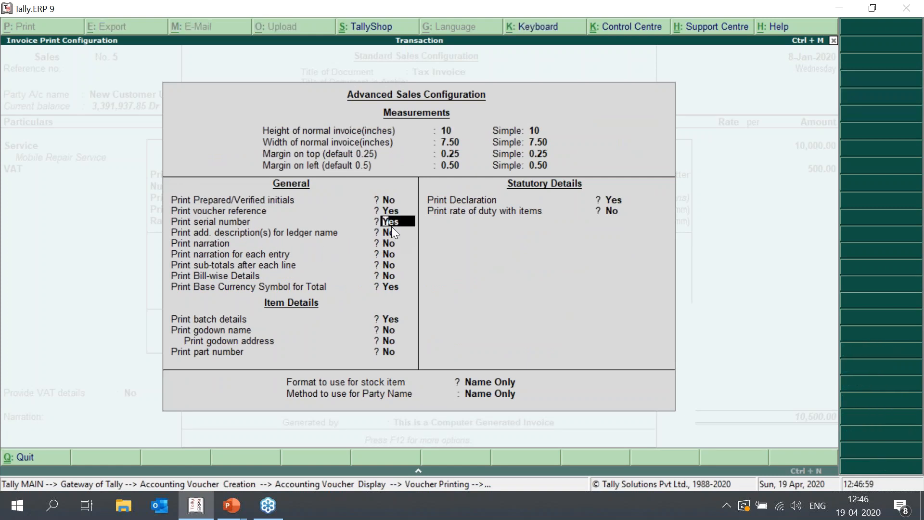
text(y)
key(ctrl+a)
key(Return)
key(ctrl+a)
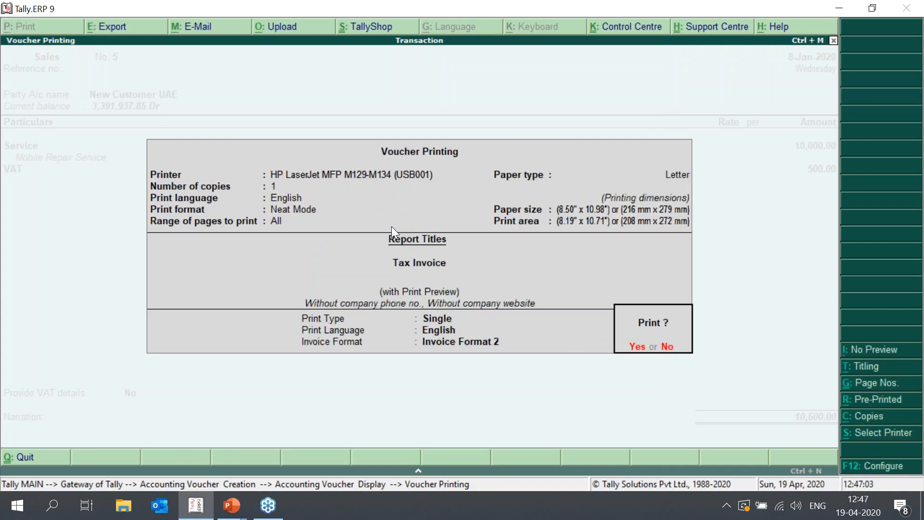
Preview the service invoice at enlarged size, check the Mobile Repair Service description under the Service line, and close the preview.
key(Return)
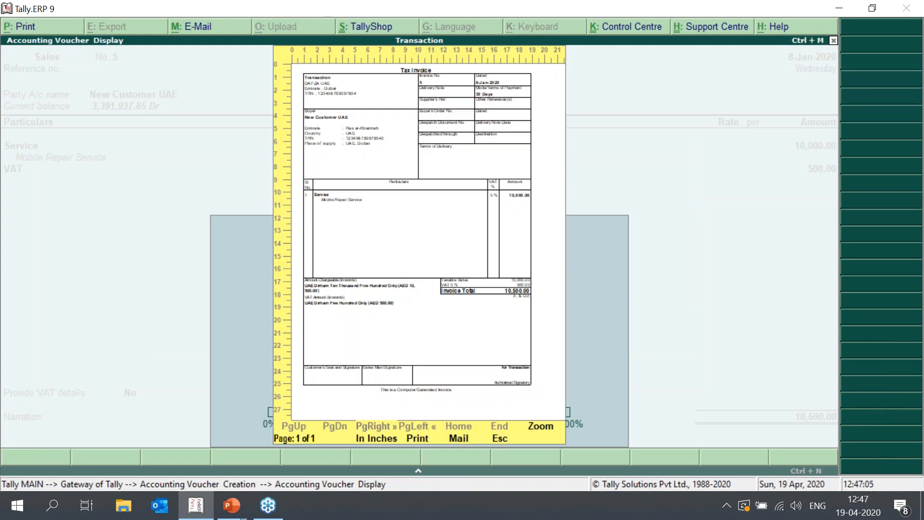
key(alt+z)
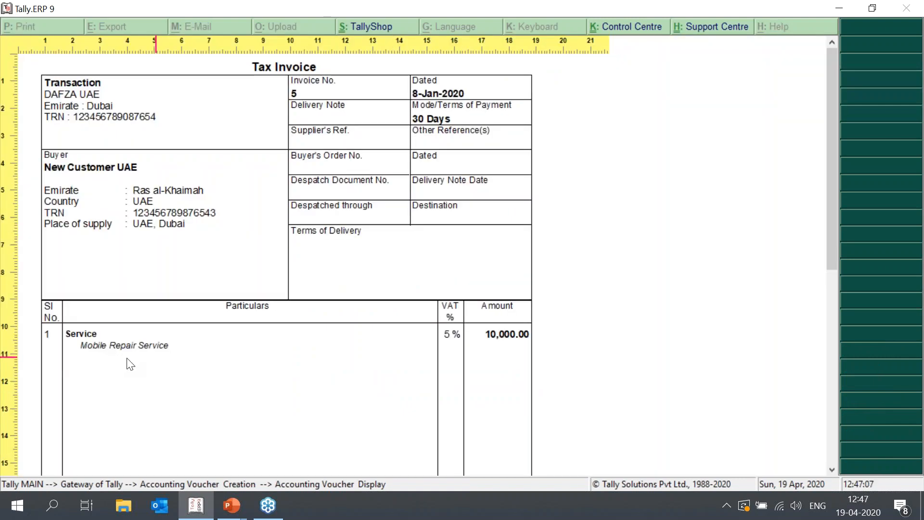
scroll(509, 360, down, 5)
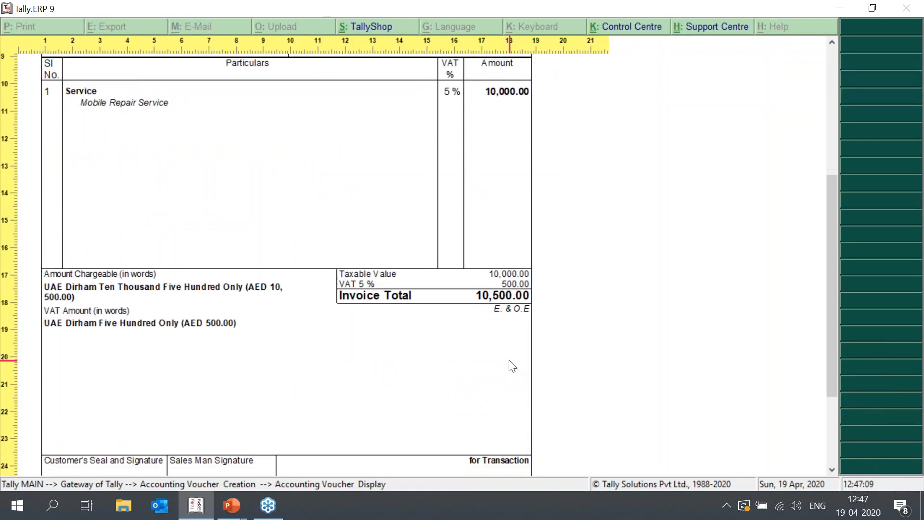
key(Escape)
key(Escape)
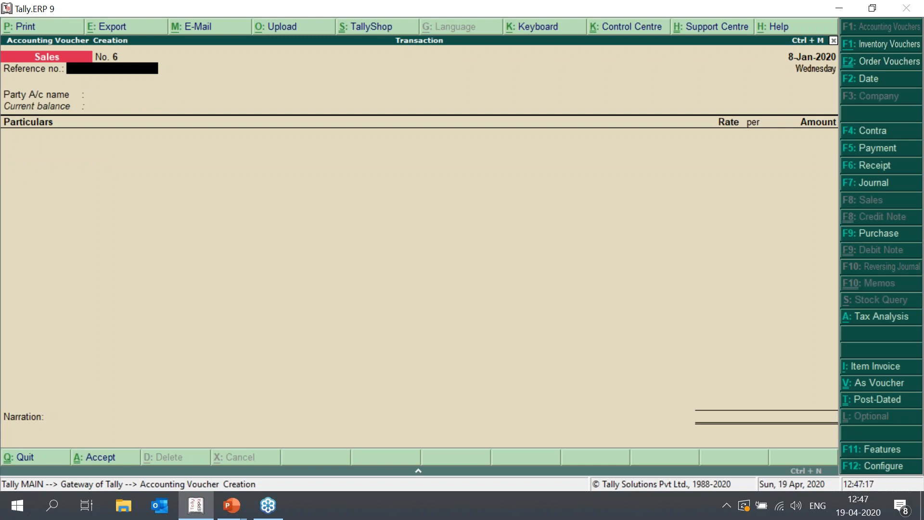
Quit sales voucher entry and open the Day Book from the display reports.
key(Escape)
key(y)
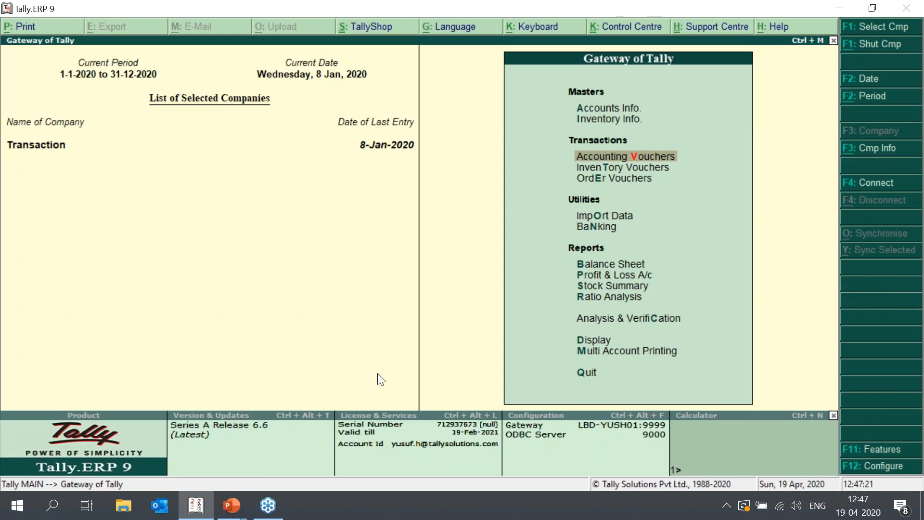
key(d)
key(Down)
key(Return)
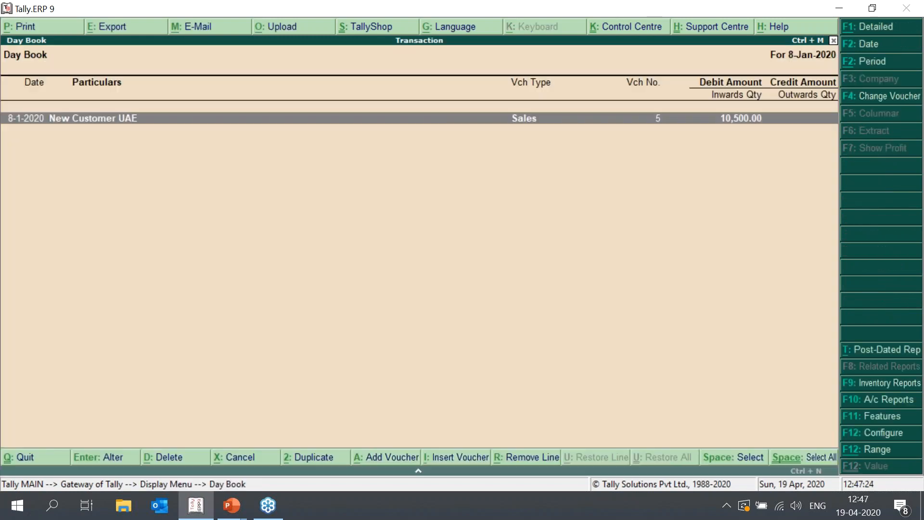
Set the Day Book period to 1-Jan-2020 to 8-Jan-2020.
key(F2)
key(space)
key(Return)
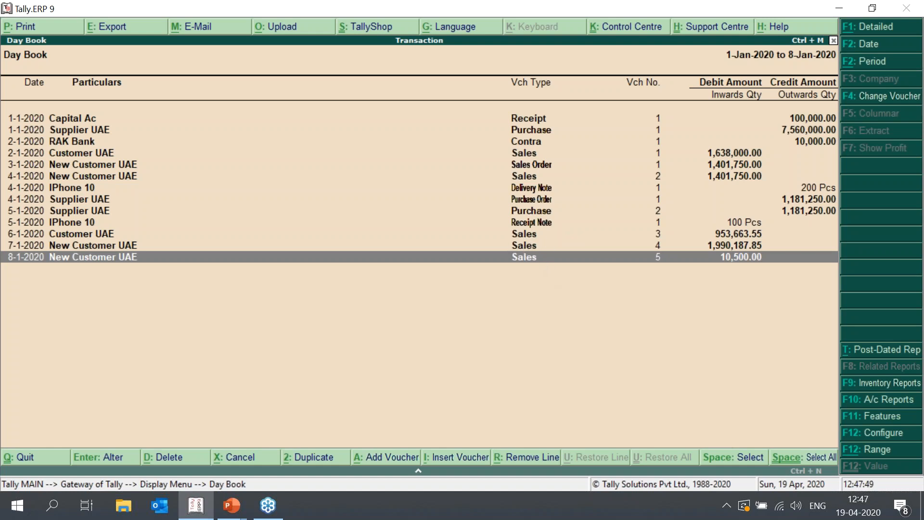
Open sales vouchers 3, 4 and 5 from the Day Book in turn to review their quantity, discount and service layouts, changing nothing.
key(Up)
key(Up)
key(Return)
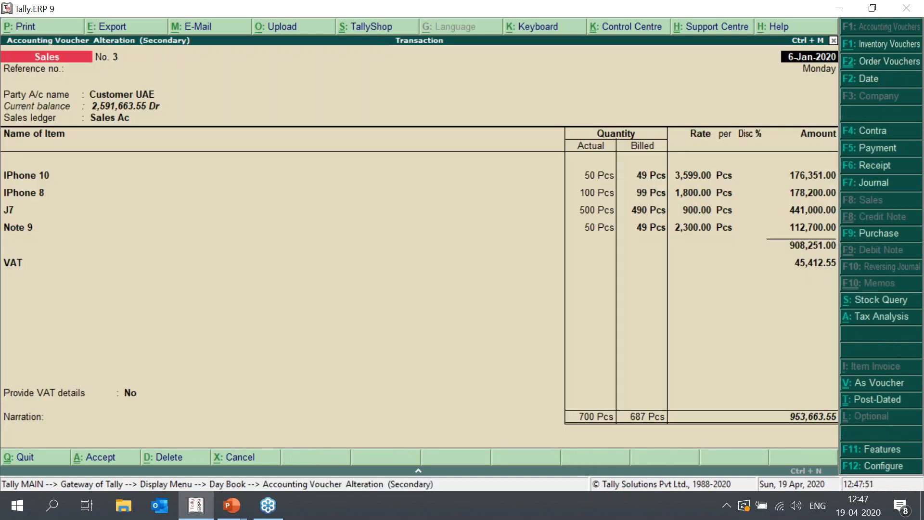
key(Escape)
key(y)
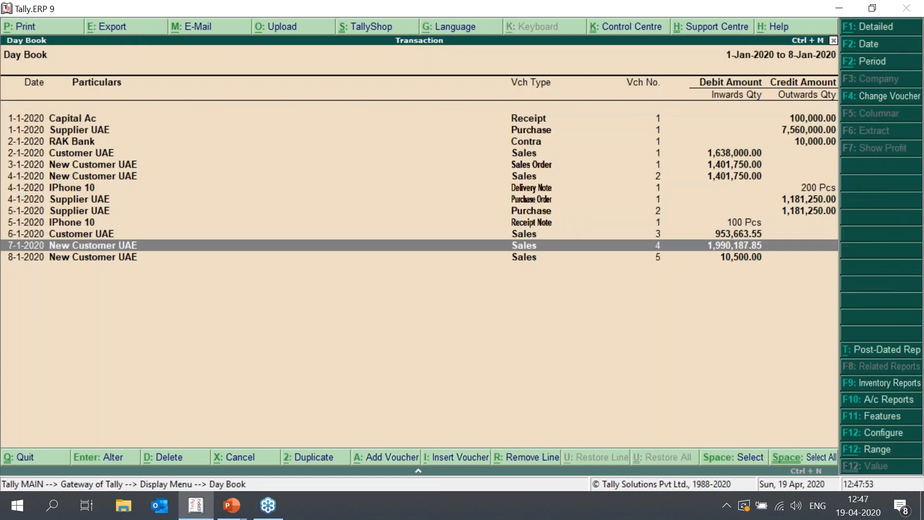
key(Return)
key(Escape)
key(y)
key(Return)
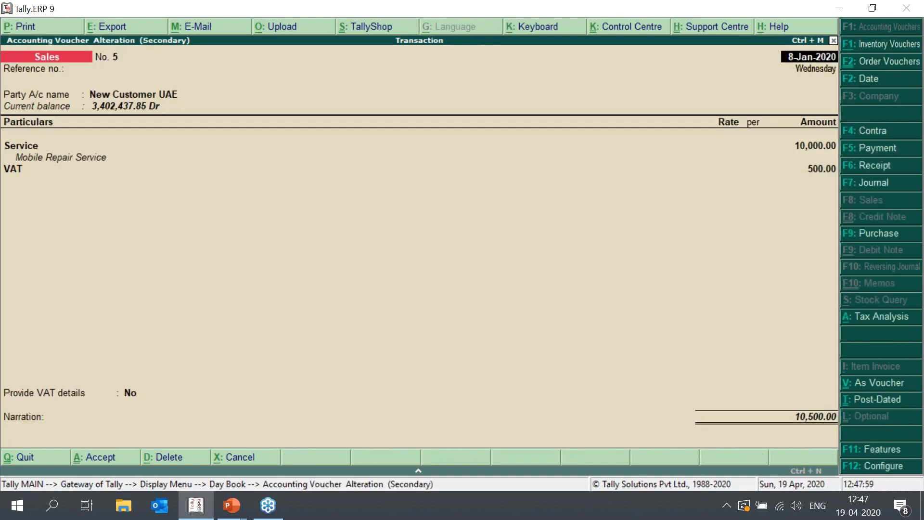
Close sales voucher 5 and the Day Book and return to the Gateway of Tally.
key(Escape)
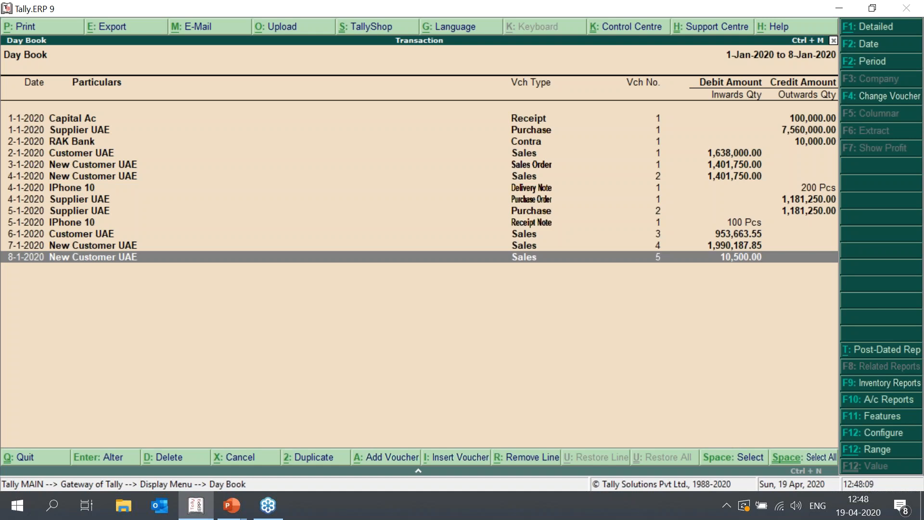
key(Escape)
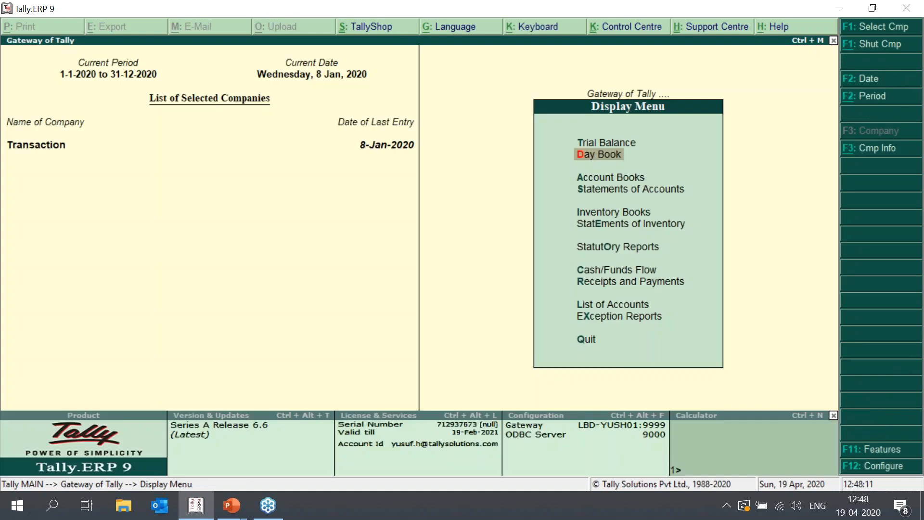
key(Down)
key(Escape)
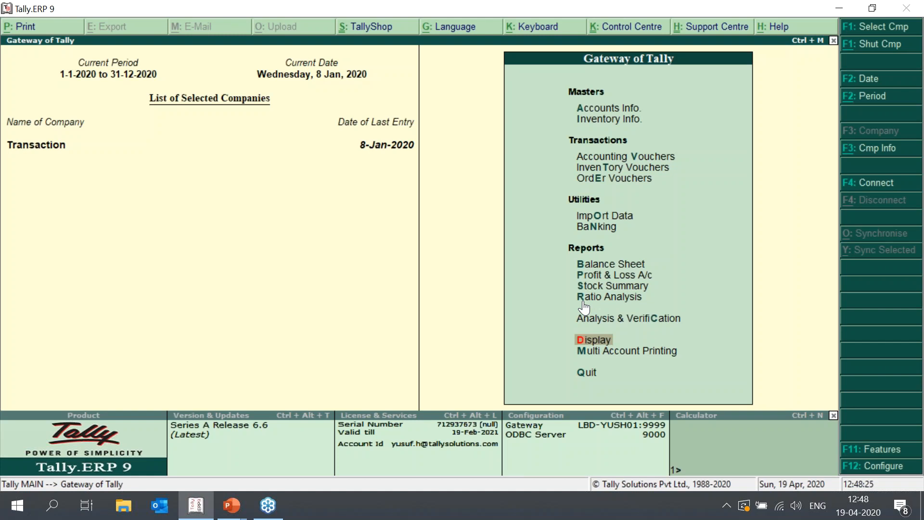
Review the Receivables report under Statements of Accounts, Outstandings, and return to the Gateway of Tally.
key(Return)
key(Down)
key(Down)
key(Down)
key(Return)
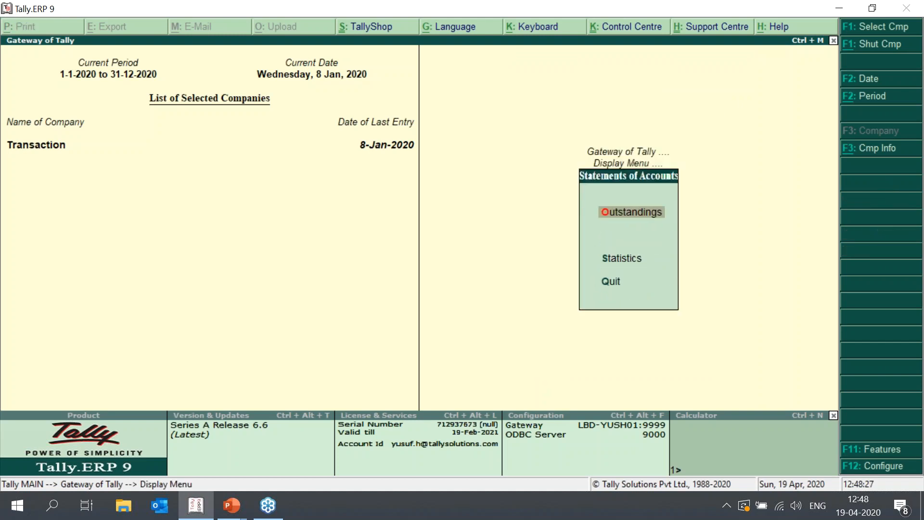
key(Return)
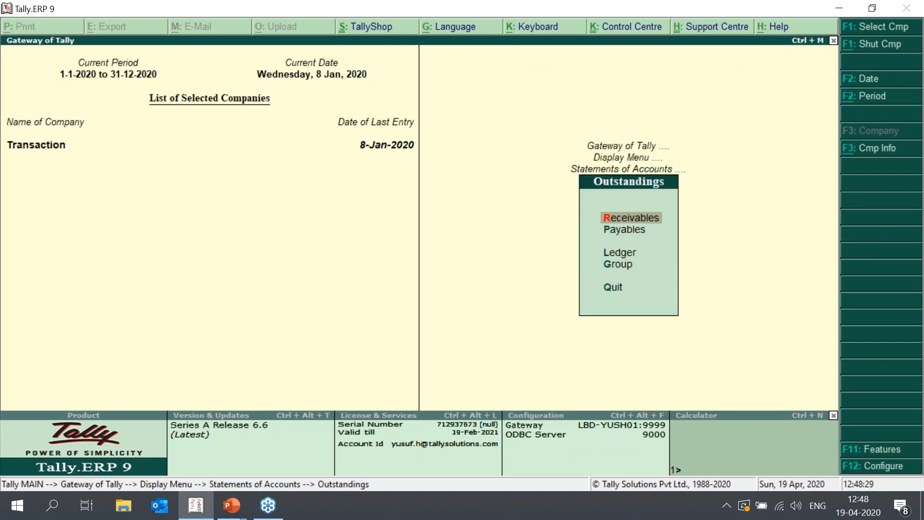
key(Return)
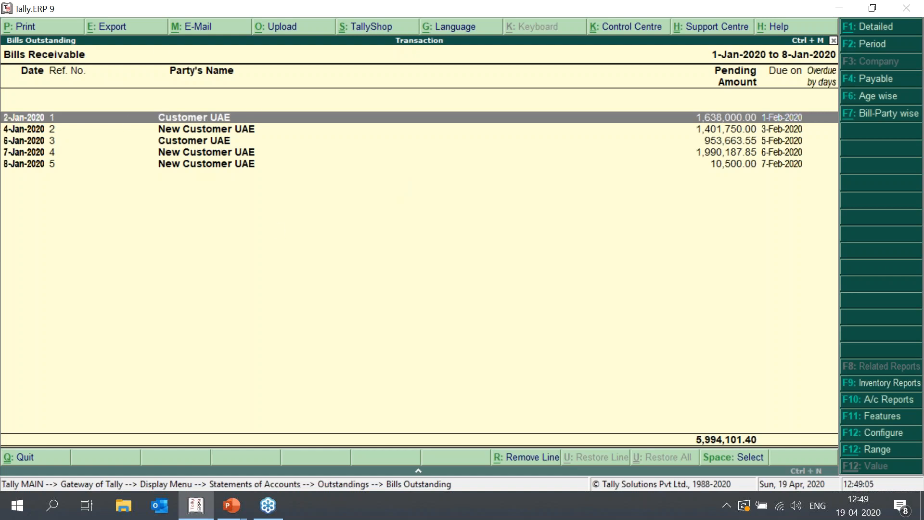
key(Escape)
key(Escape)
key(Escape)
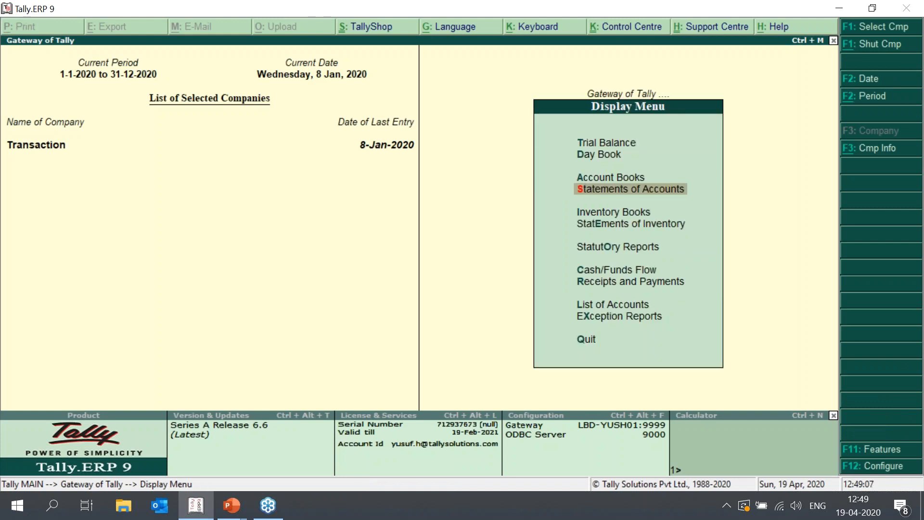
key(Escape)
Start a receipt voucher from Accounting Vouchers and choose RAK Bank as its account.
key(Up)
key(Up)
key(Up)
key(Up)
key(Up)
key(Up)
key(Up)
key(Up)
key(Up)
key(Up)
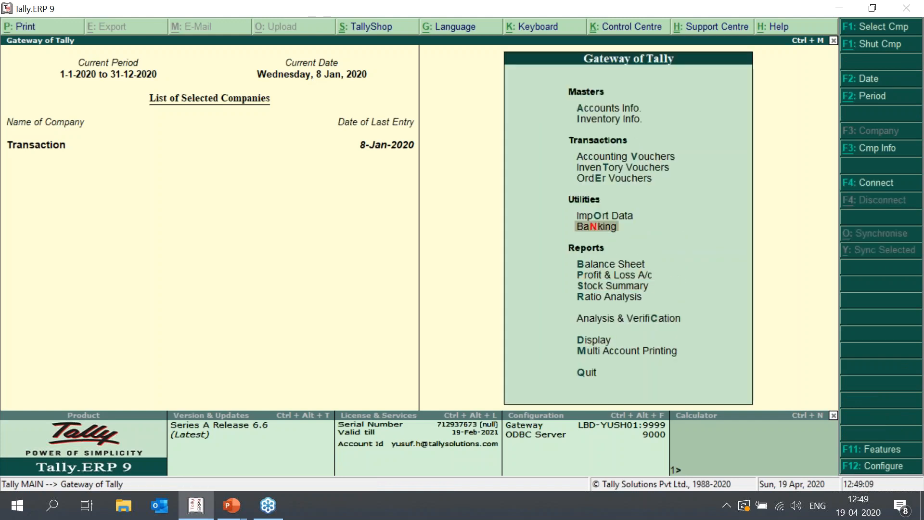
key(Return)
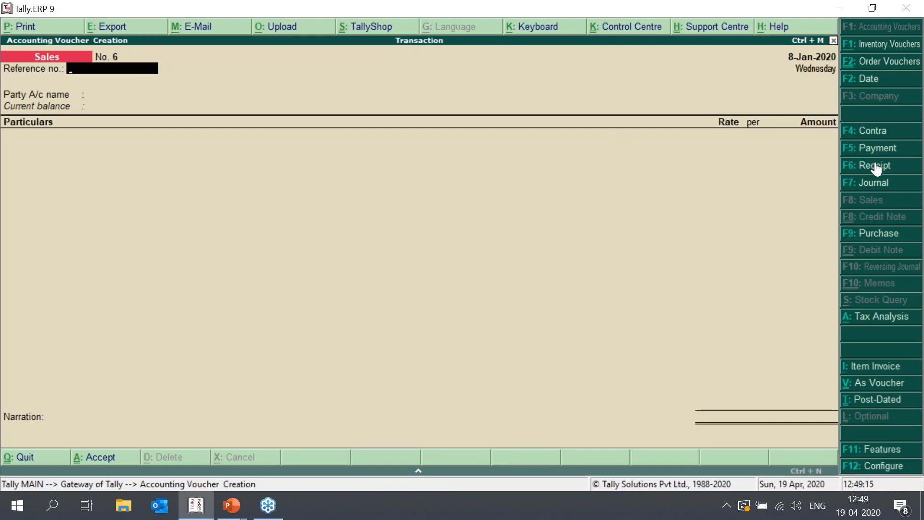
key(F6)
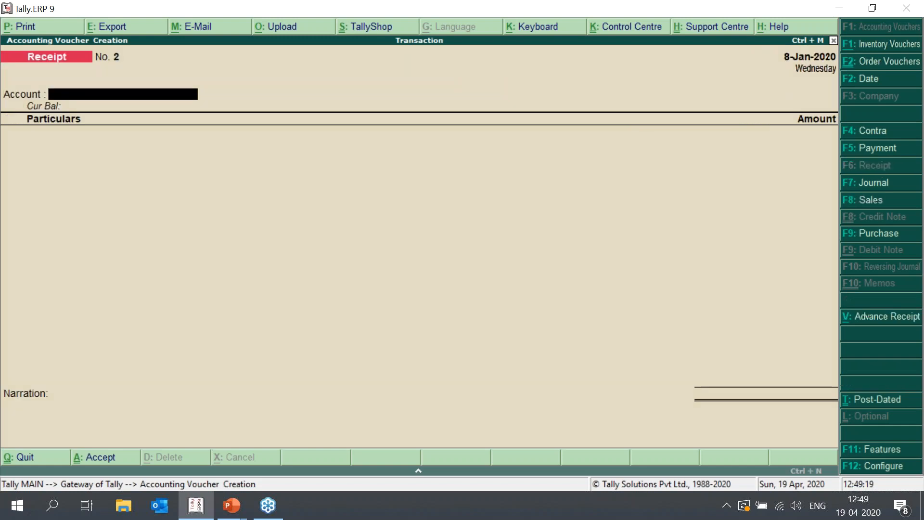
key(Down)
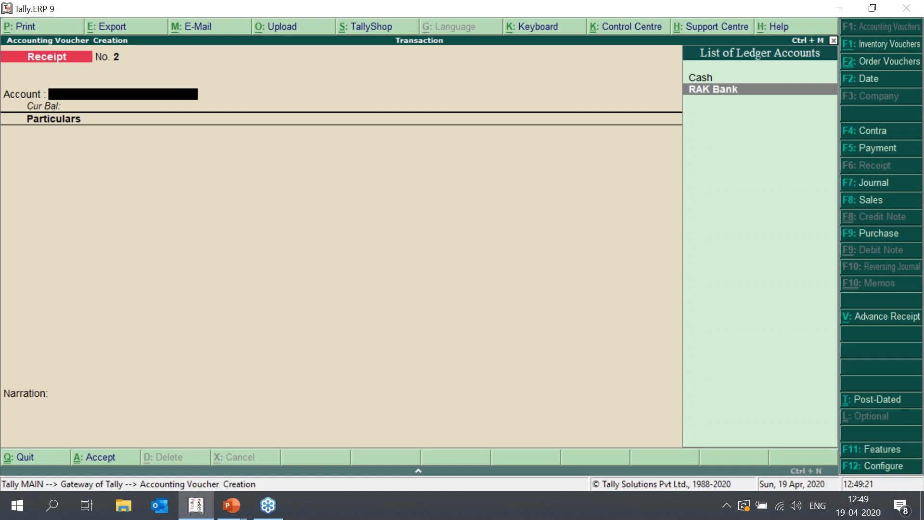
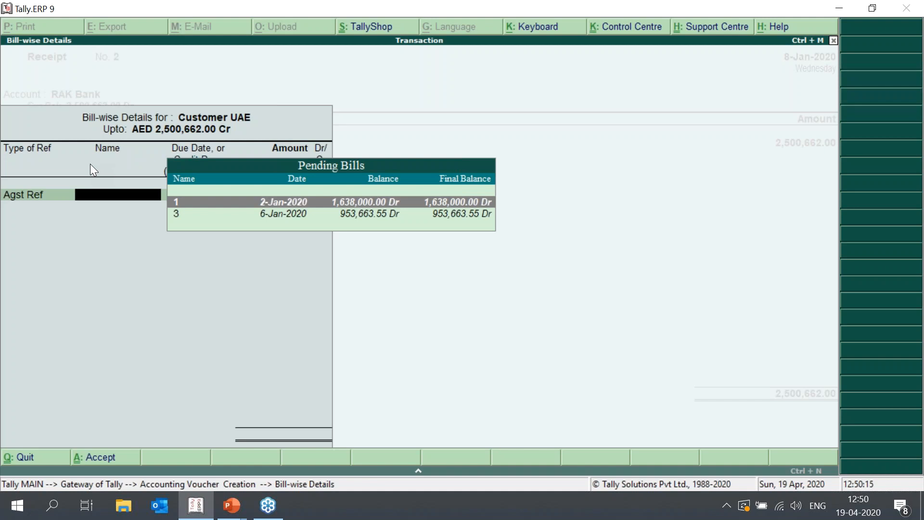
Allocate Customer UAE's 2,500,662.00 receipt against bill 1 for 1,638,000.00 and bill 3 for 862,662.00.
key(Return)
key(Return)
key(Return)
key(Return)
key(Return)
key(Return)
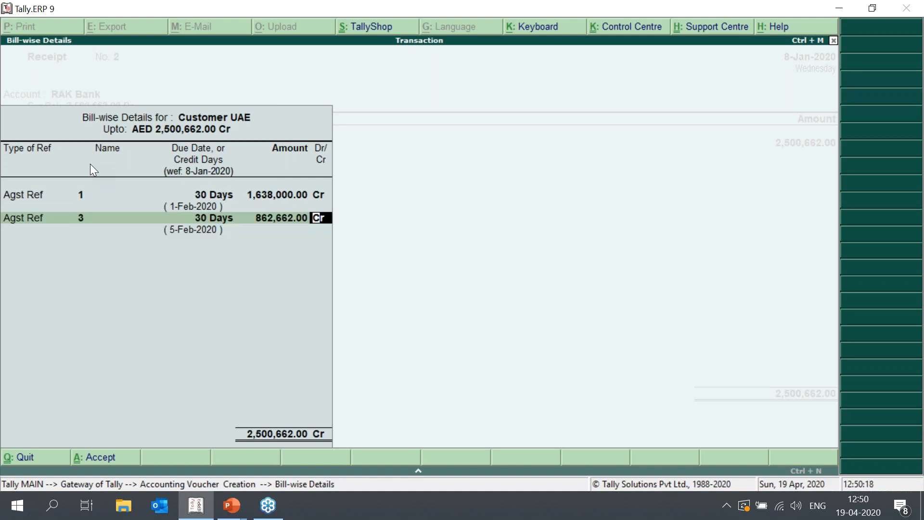
key(Return)
Set the receipt voucher's date to 1-Feb-2020.
click(862, 79)
text(1-2)
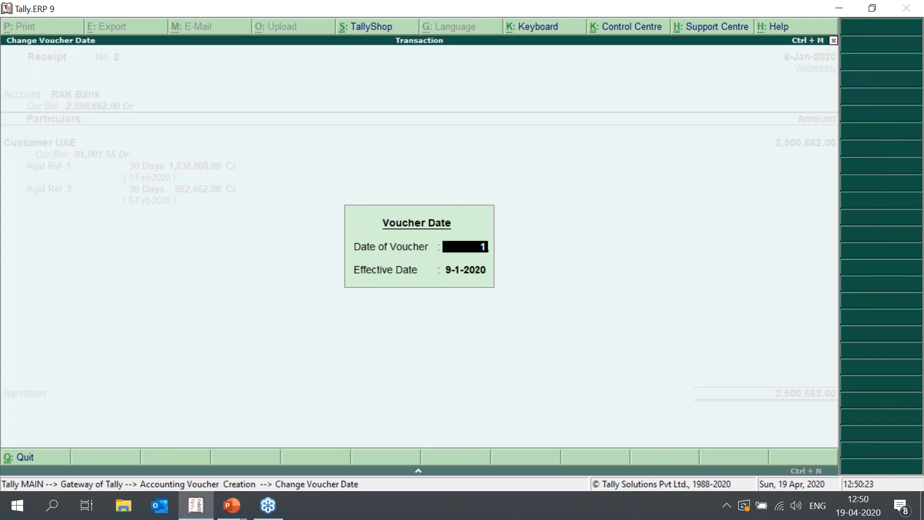
key(Return)
key(Return)
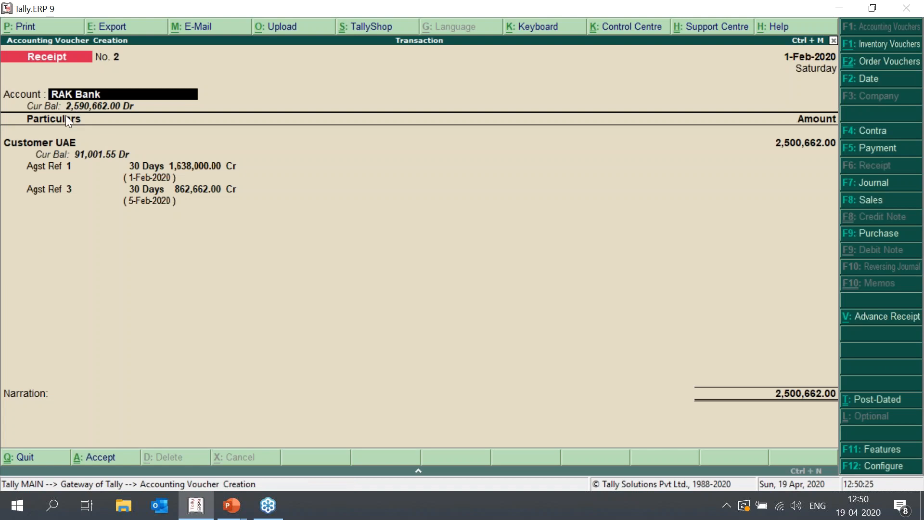
Preview the receipt voucher's printout at enlarged size, check it down to the signatory line, and close the preview.
click(78, 420)
key(ctrl+a)
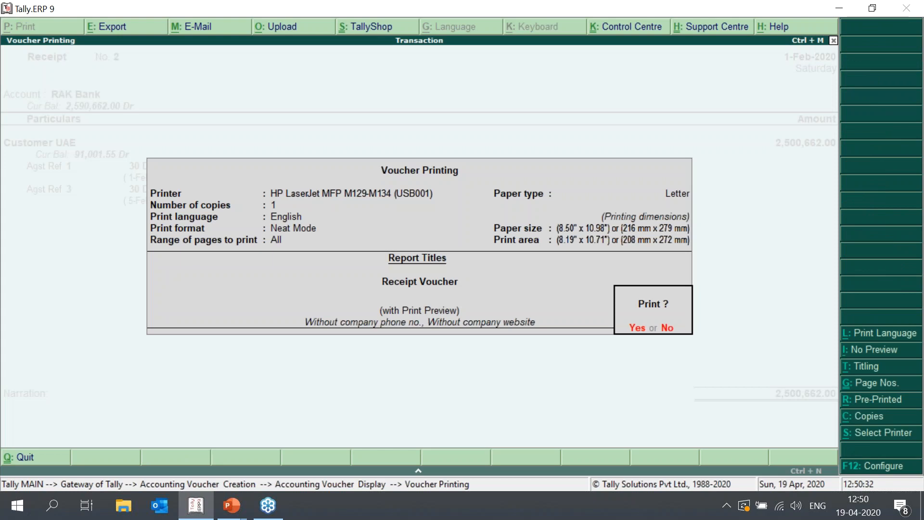
key(Return)
key(alt+z)
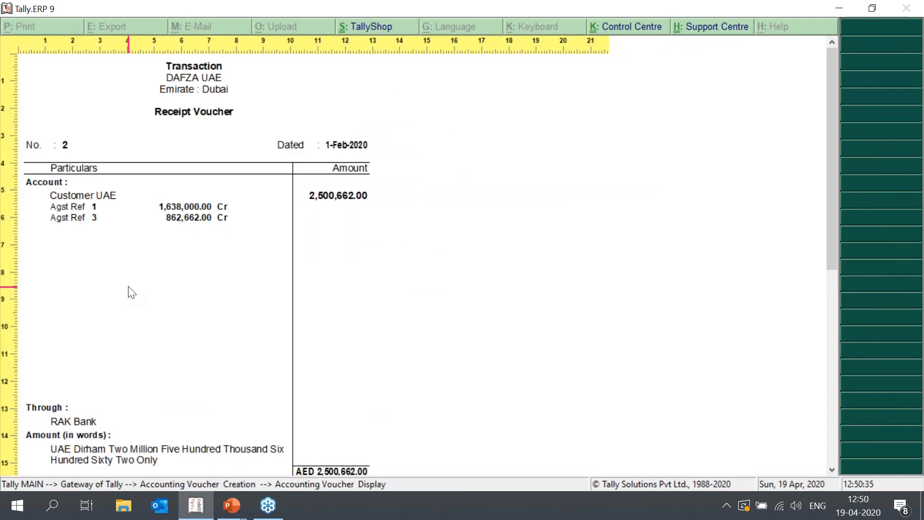
scroll(124, 272, down, 3)
scroll(106, 101, up, 3)
scroll(122, 368, down, 3)
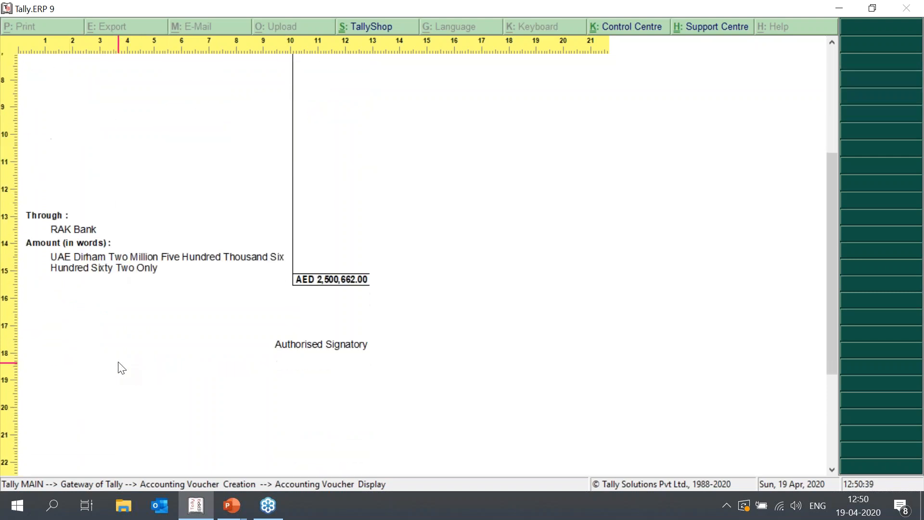
key(Escape)
key(Escape)
Step through the receipt voucher's existing entries, keeping them, to open the bank allocations for RAK Bank.
key(Return)
key(Return)
key(Return)
key(Return)
key(Return)
key(Return)
key(Return)
key(Return)
key(Return)
key(Return)
key(Return)
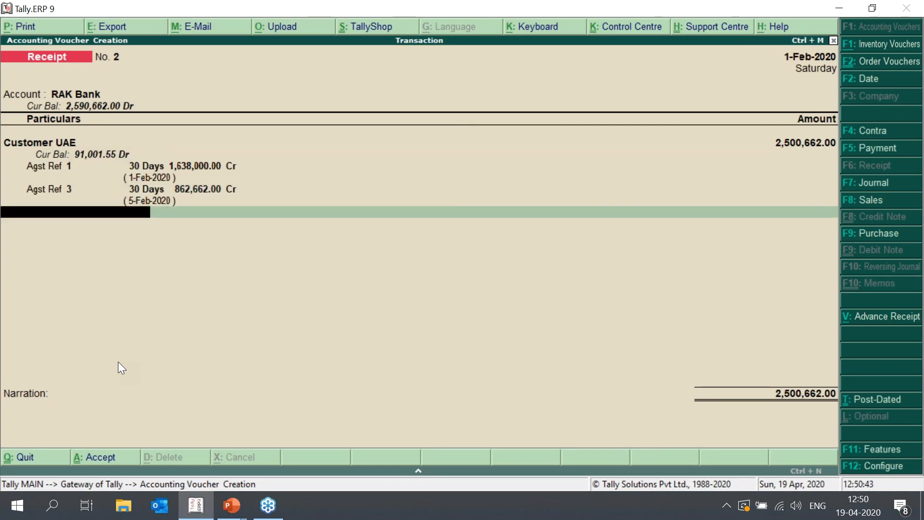
key(Return)
key(Return)
key(Return)
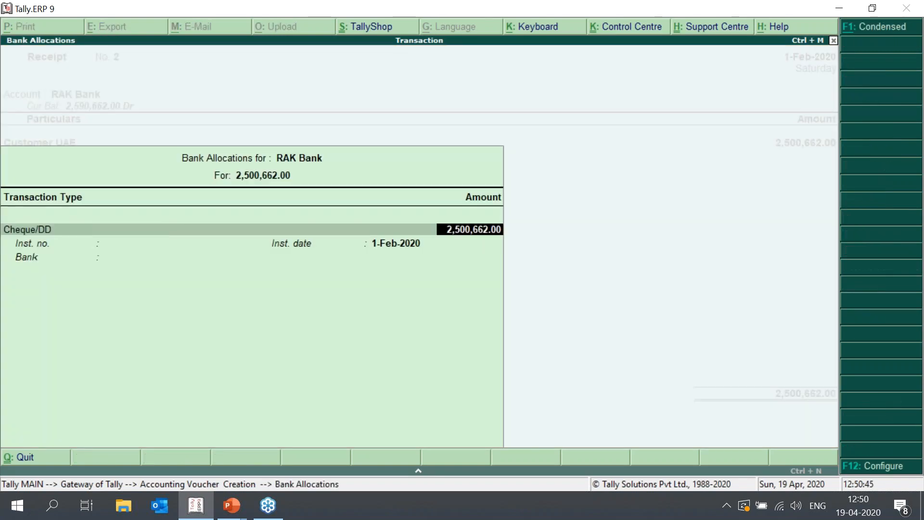
Set the bank allocation's transaction type to e-Fund Transfer, with the bank as Not Applicable.
key(BackSpace)
key(Down)
key(Up)
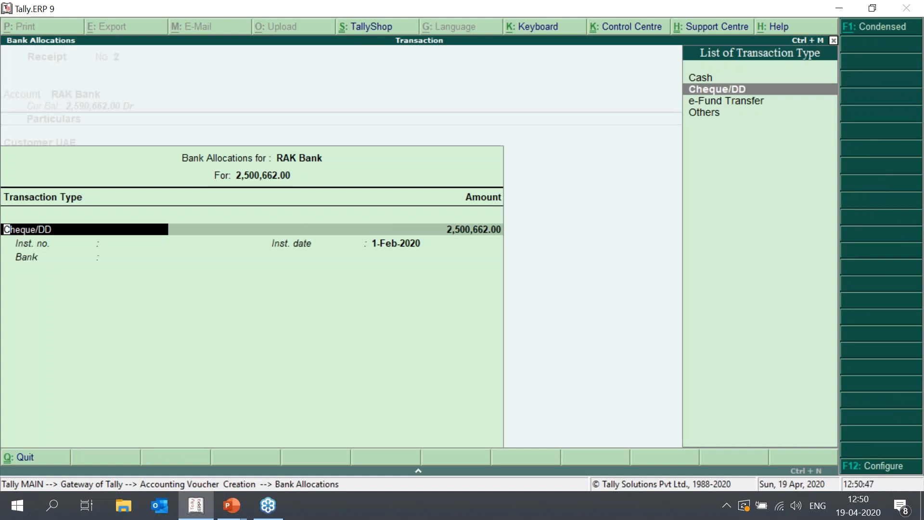
key(Down)
key(Return)
key(Return)
key(Return)
key(Return)
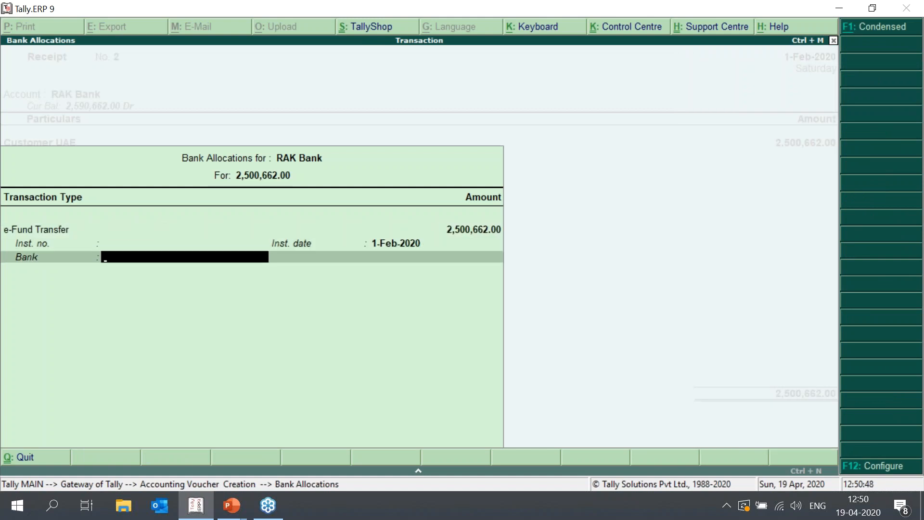
key(Return)
key(Return)
key(Escape)
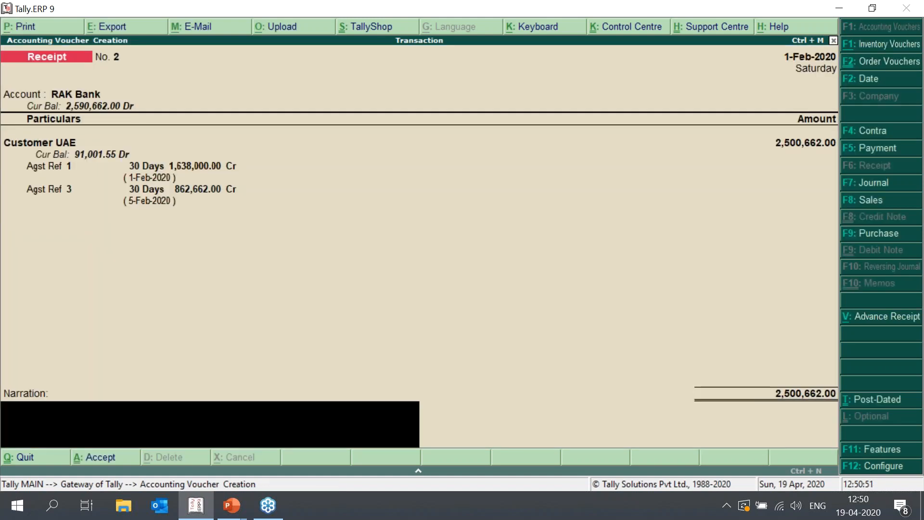
Reopen the RAK Bank allocation and set its transaction type to Cheque/DD, keeping the 2,500,662.00 amount and 1-Feb-2020 instrument date.
key(BackSpace)
key(Return)
key(BackSpace)
key(Down)
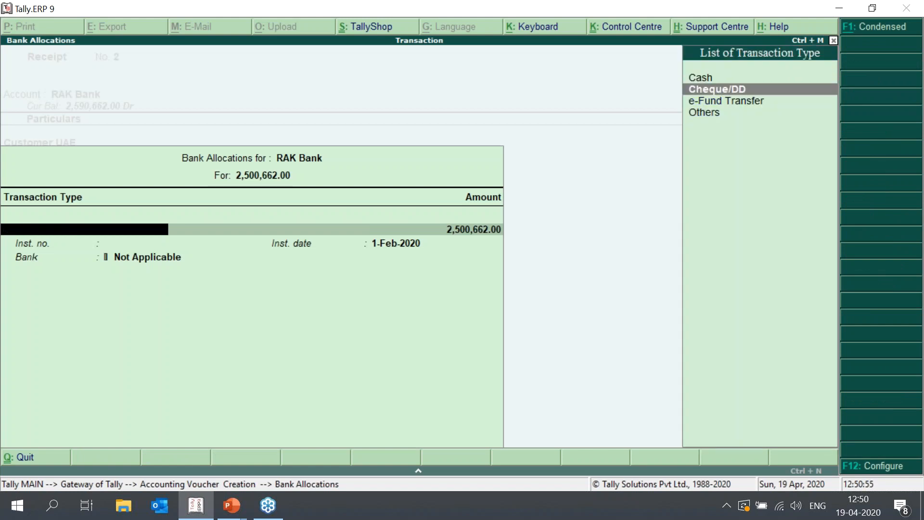
key(Return)
key(Return)
key(Return)
key(Return)
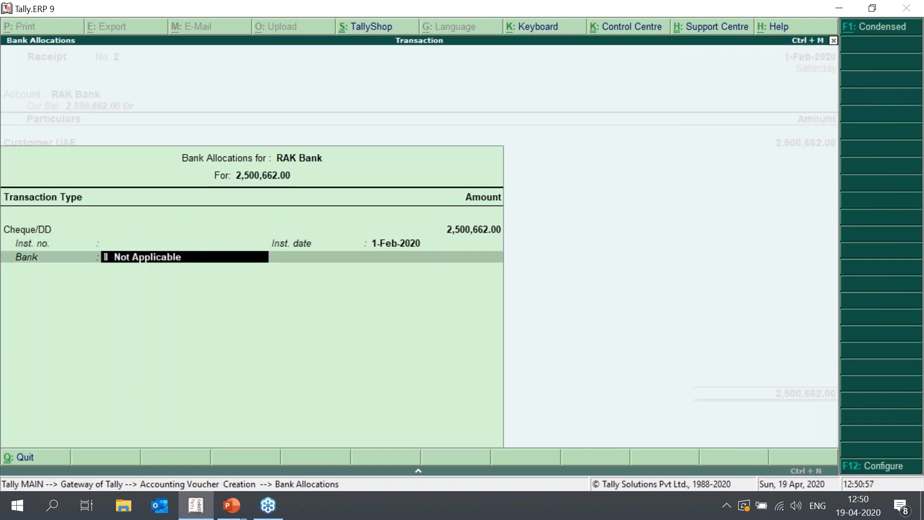
Replace the cheque's bank with Ahli United Bank (Bahrain) and complete the bank allocation.
key(BackSpace)
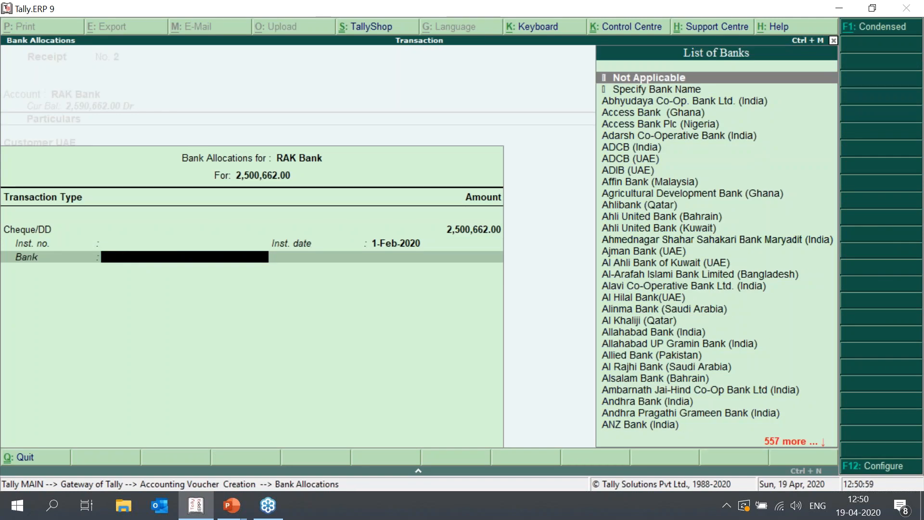
key(Down)
key(Down)
key(Down)
key(Down)
key(Down)
key(Down)
key(Down)
key(Down)
key(Down)
key(Down)
key(Down)
key(Down)
key(Down)
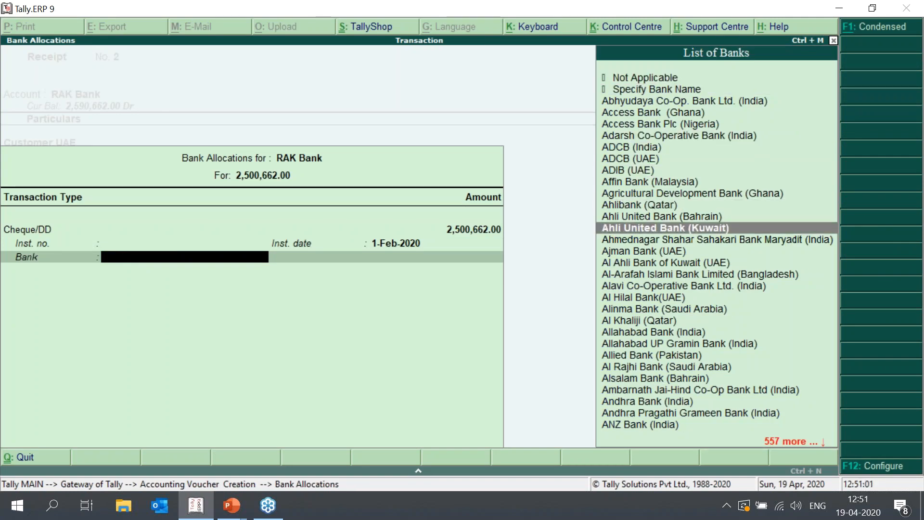
key(Up)
key(Return)
key(Return)
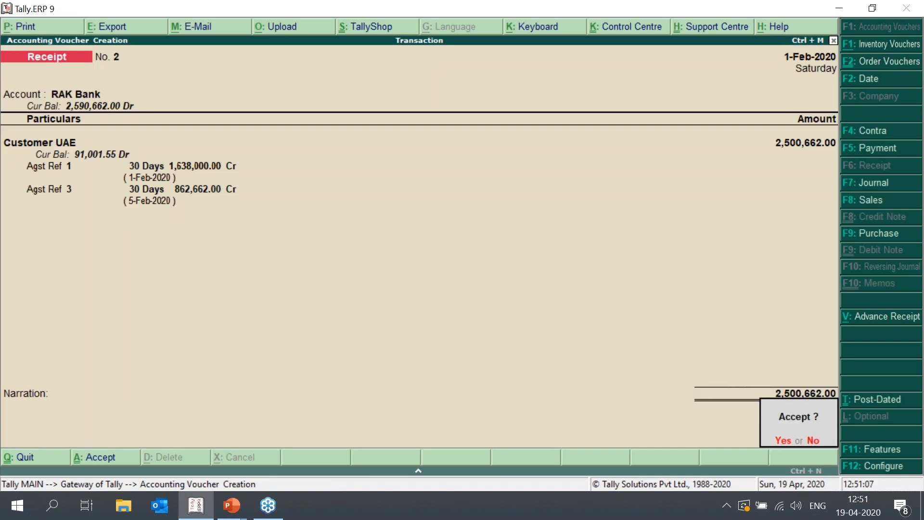
Save the receipt voucher and quit voucher entry.
key(y)
key(Escape)
key(y)
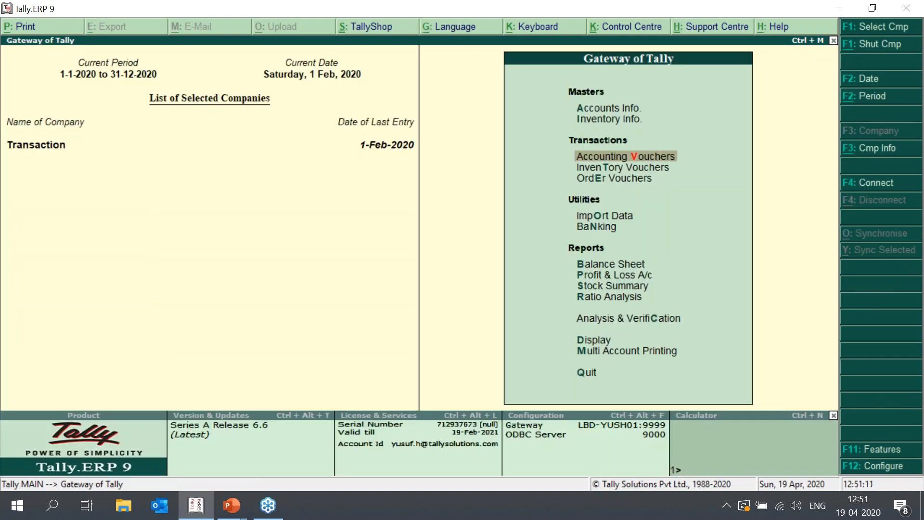
Open the outstanding Receivables report again, expand it to show each bill's transaction details, and close the report.
key(Down)
key(Down)
key(Down)
key(Down)
key(Down)
key(Down)
key(Down)
key(Down)
key(Down)
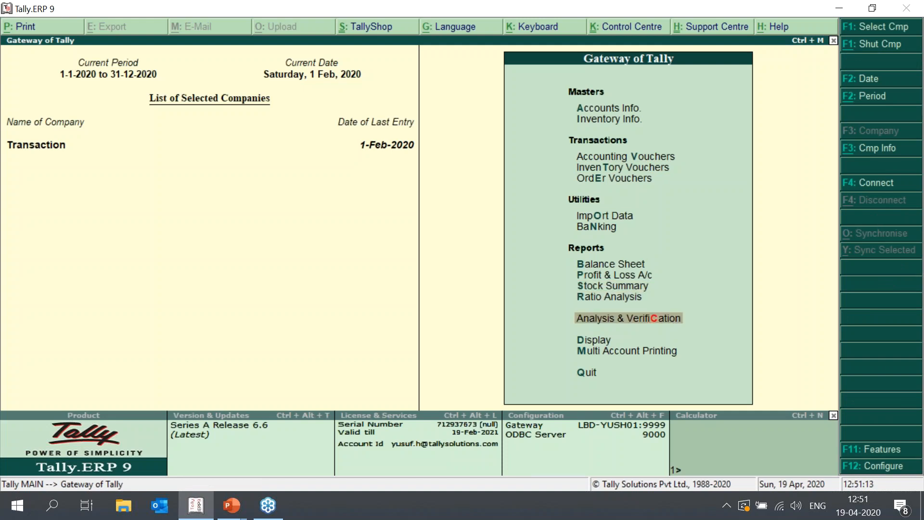
key(d)
key(Down)
key(Down)
key(Down)
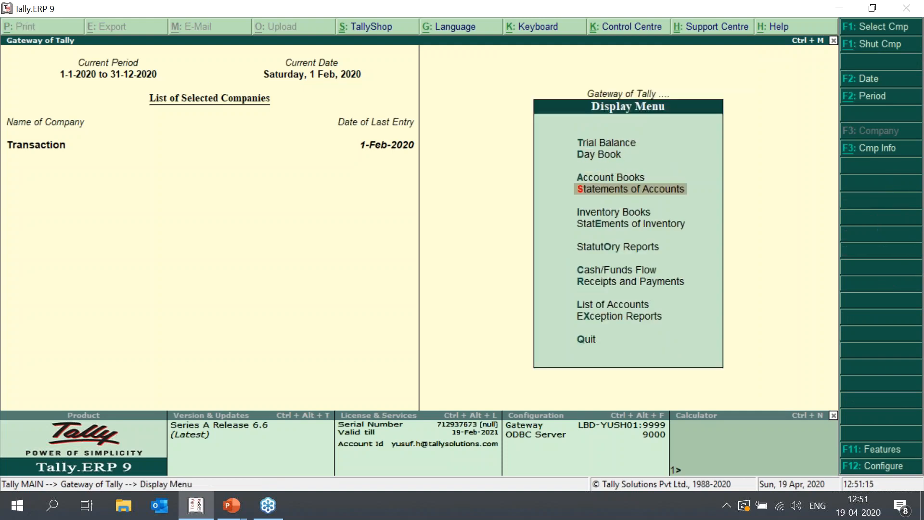
key(Return)
key(Return)
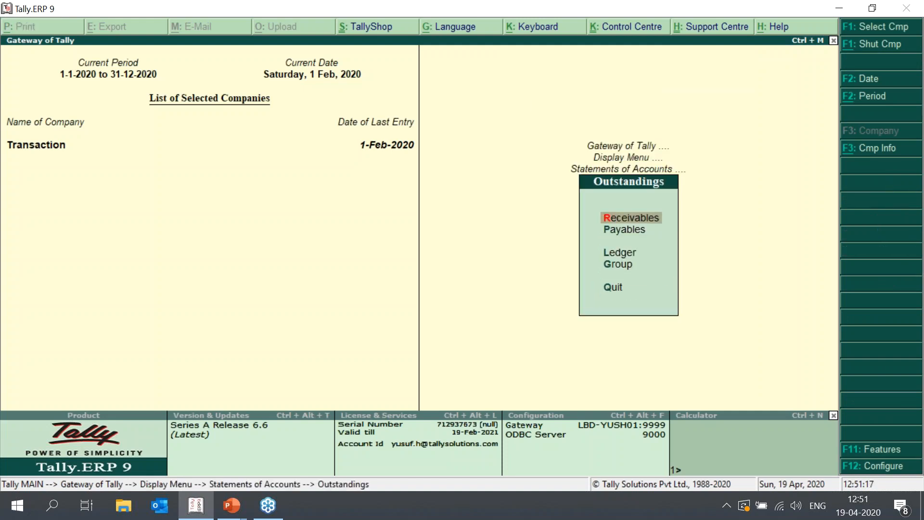
key(Down)
key(Up)
key(Return)
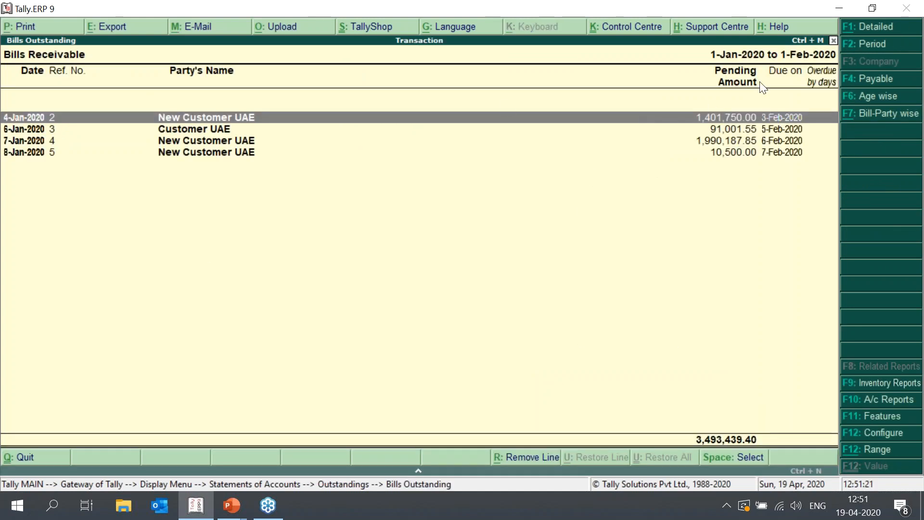
key(alt+F1)
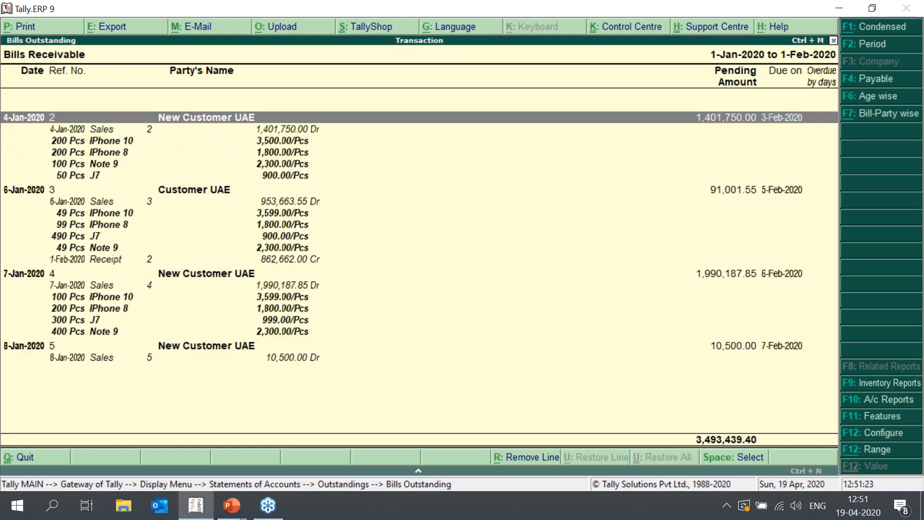
key(Escape)
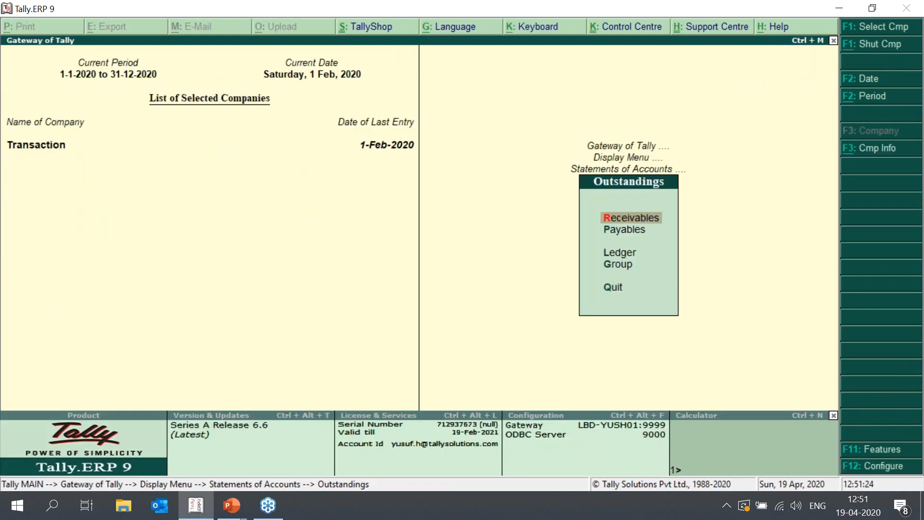
Open the outstanding Receivables report, review each customer's pending bills, and return to the Gateway of Tally.
key(Return)
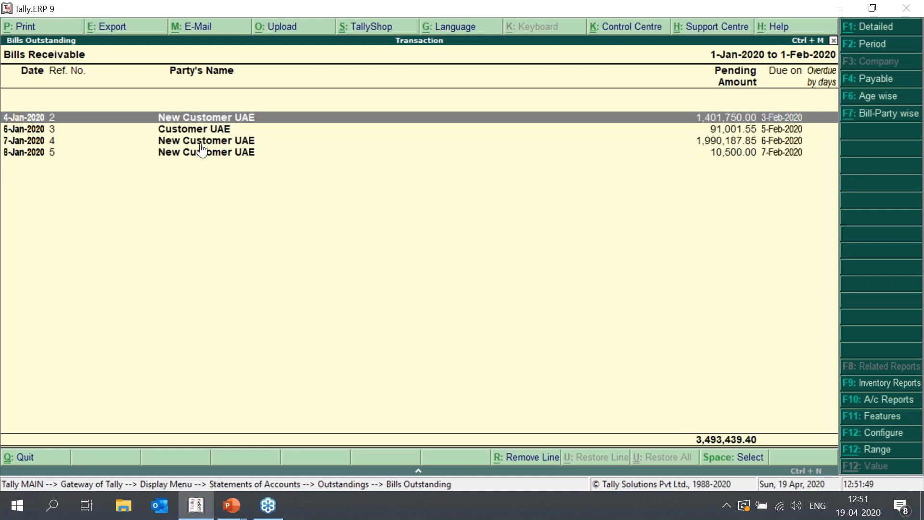
key(Escape)
key(Escape)
key(Escape)
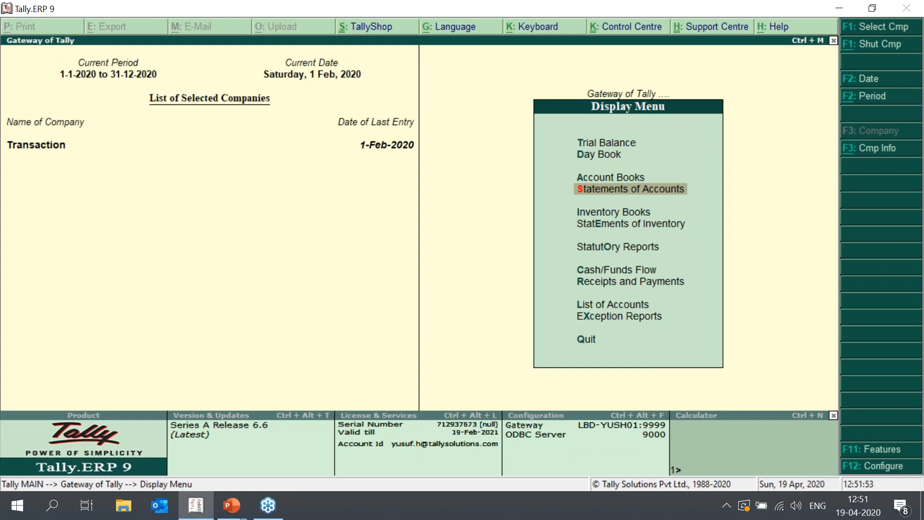
key(Escape)
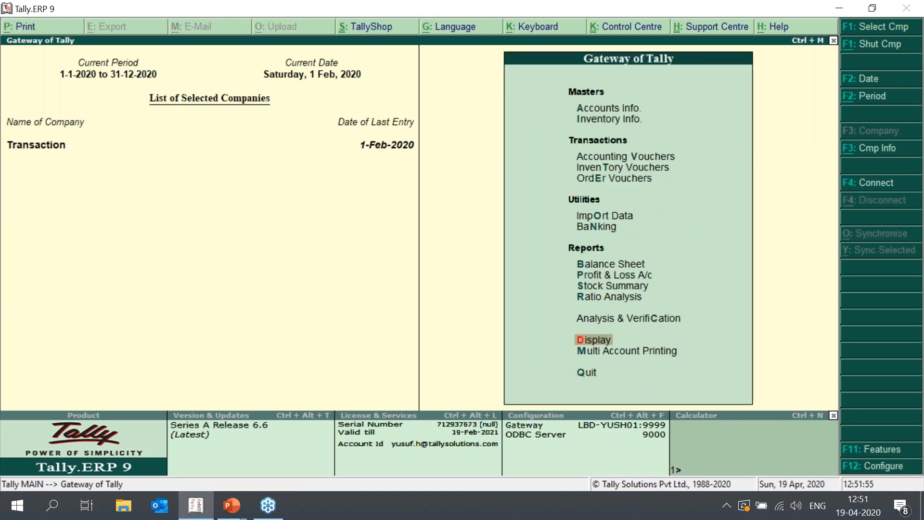
key(Return)
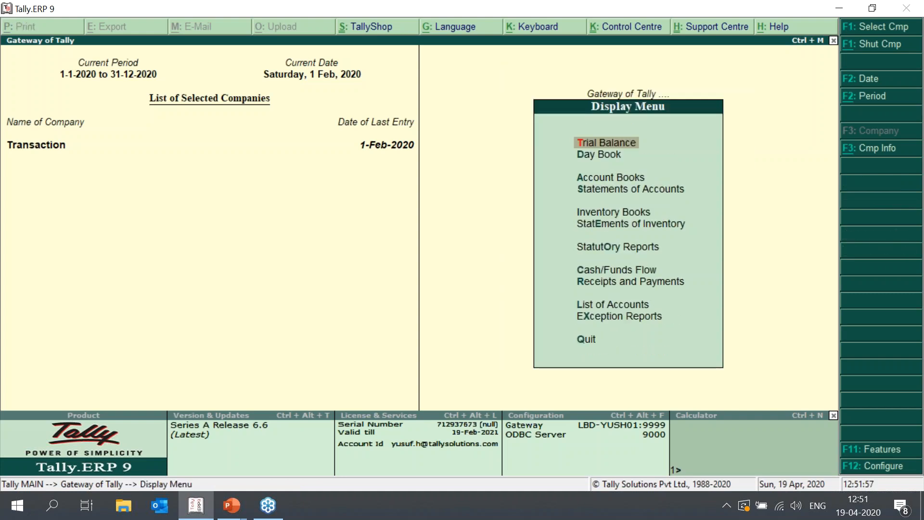
key(Escape)
Start a new receipt voucher dated 6-Feb-2020 with Cash as the receiving account.
key(Up)
key(Up)
key(Up)
key(Up)
key(Up)
key(Up)
key(Up)
key(Up)
key(Up)
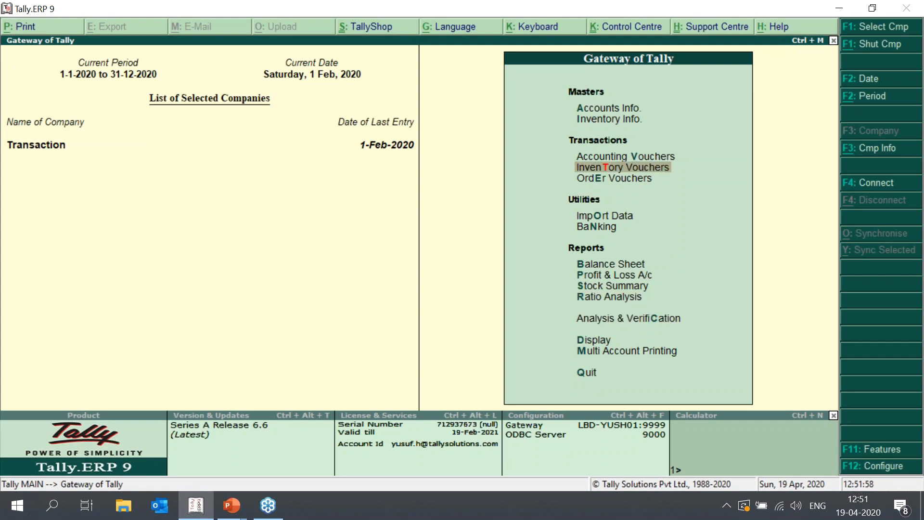
key(Up)
key(Return)
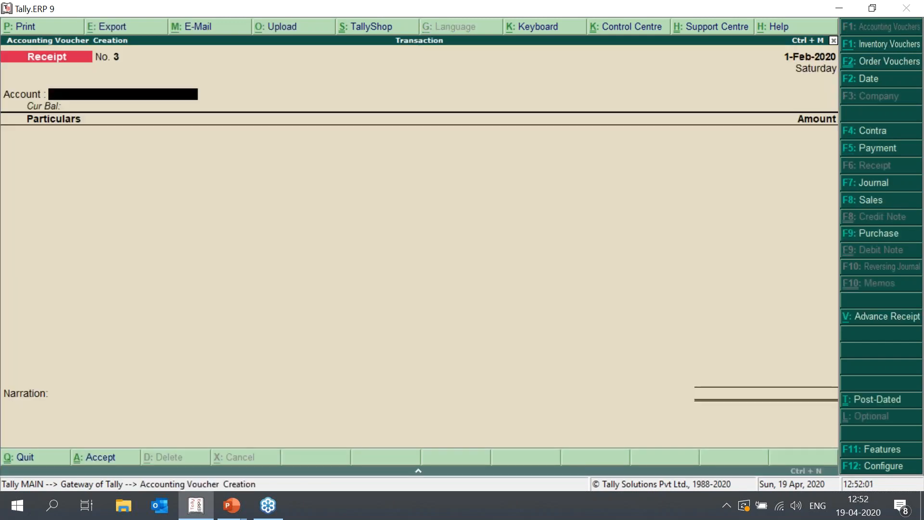
key(F2)
text(5)
key(BackSpace)
text(6)
key(Return)
text(Ca)
key(Return)
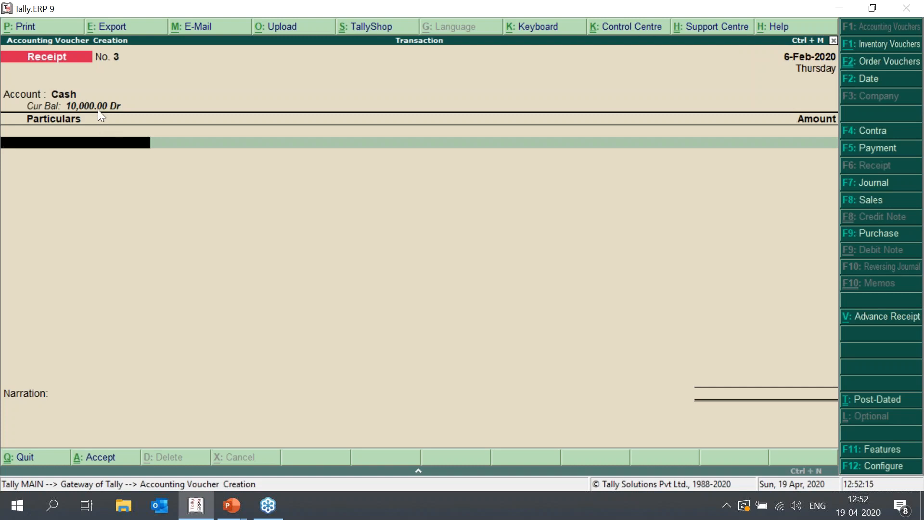
Add New Customer UAE to the receipt's particulars with an amount of 3,401,400.00.
key(Down)
key(Down)
key(Down)
key(Return)
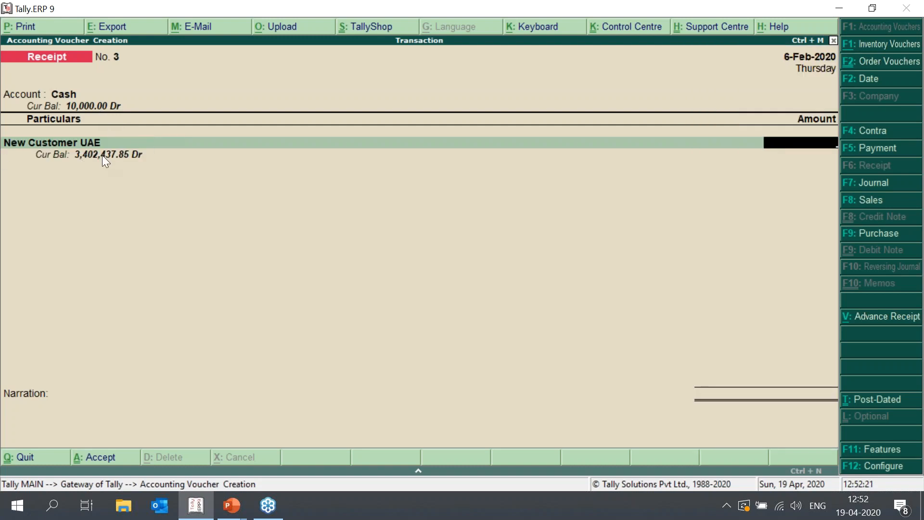
text(3,4)
text(01,400)
key(Return)
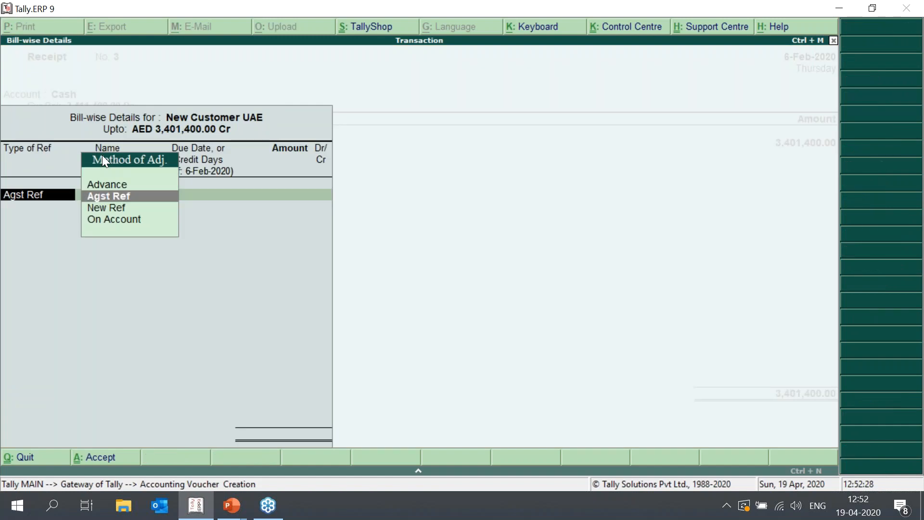
Allocate the receipt as Agst Ref to bills 2 (1,401,750.00), 4 (1,990,187.85) and 5 (9,462.15).
key(Return)
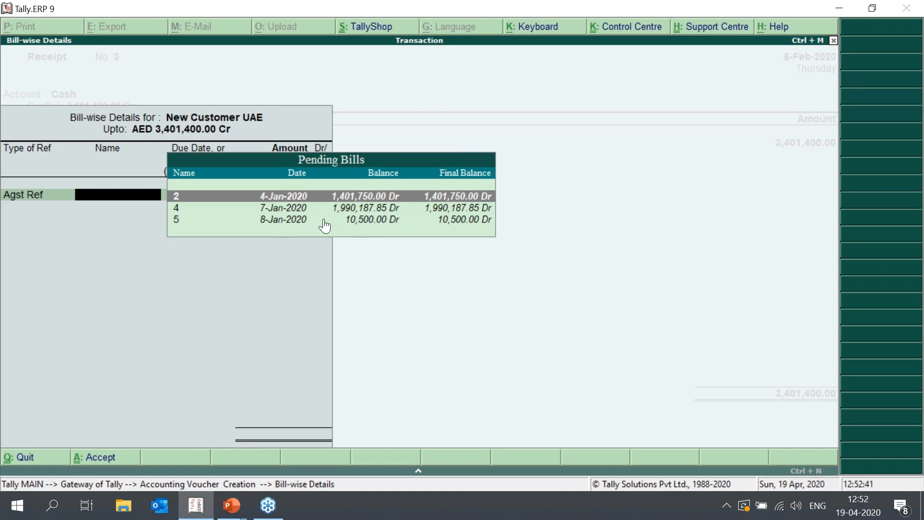
key(Return)
key(Return)
key(Return)
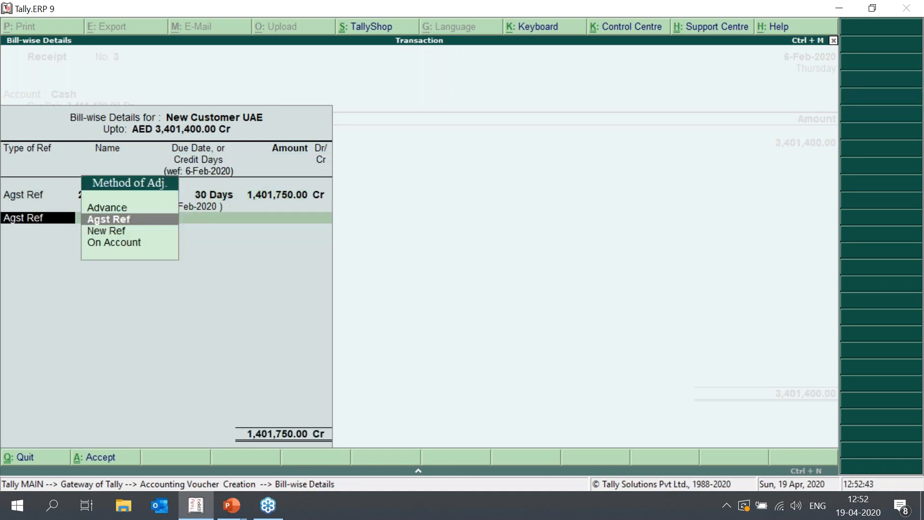
key(Return)
key(Return)
key(Return)
key(Return)
key(Return)
key(Return)
key(Return)
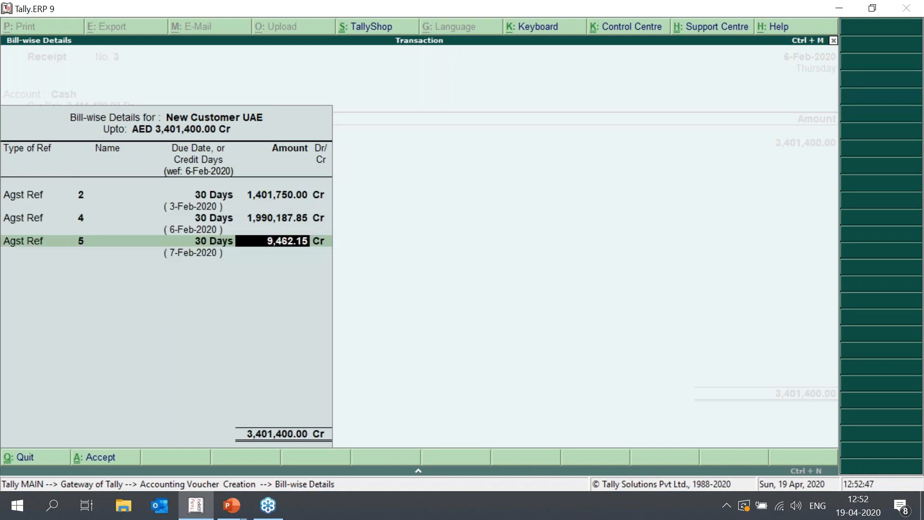
key(Return)
key(Return)
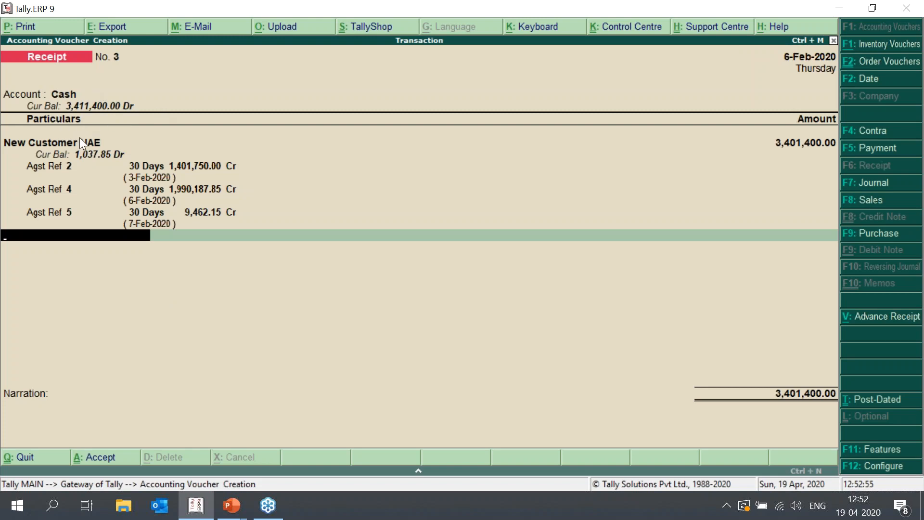
Save the cash receipt voucher without a narration and quit voucher entry.
key(Return)
key(Return)
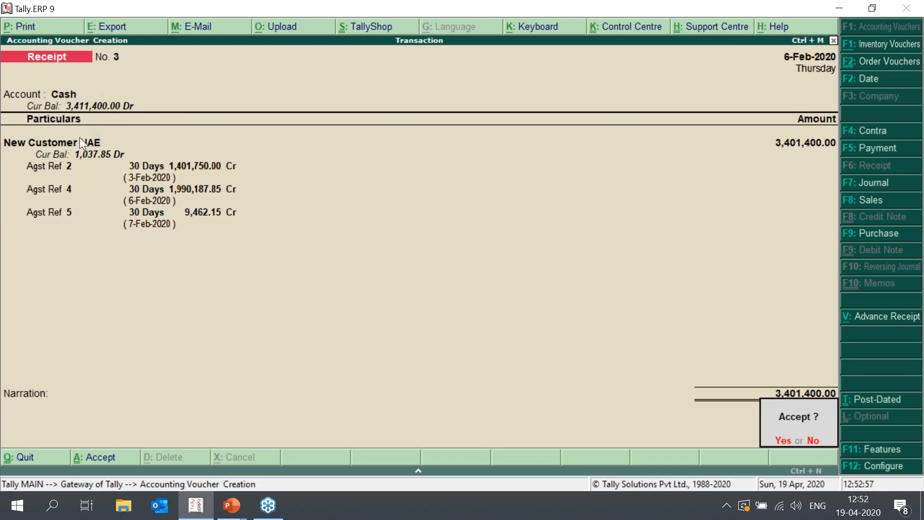
key(Return)
key(Escape)
key(Return)
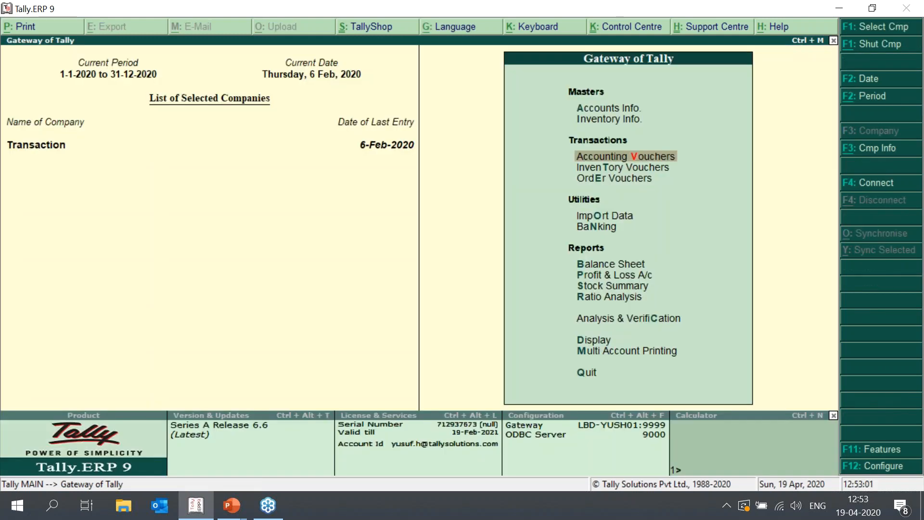
Check the bills still pending in the outstanding Receivables report under Statements of Accounts, and close the report.
key(Down)
key(Down)
key(d)
key(Down)
key(Down)
key(Down)
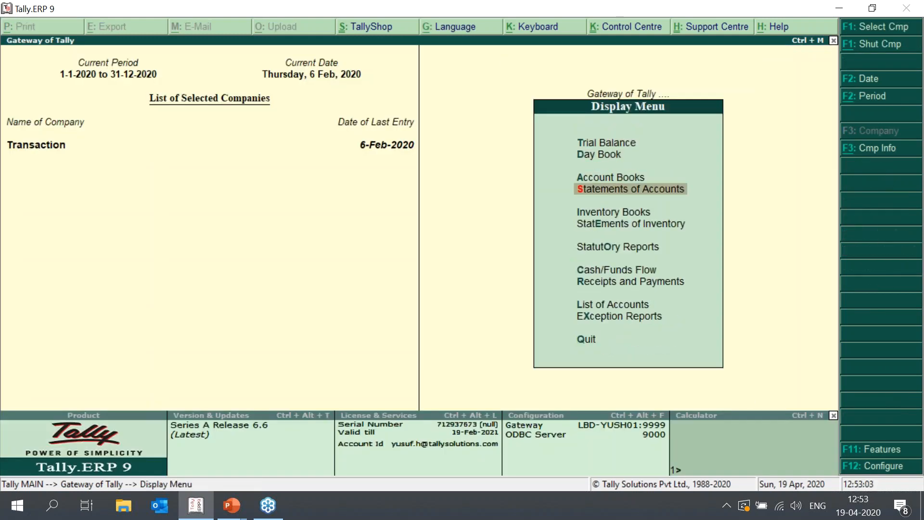
key(Return)
key(Return)
key(Return)
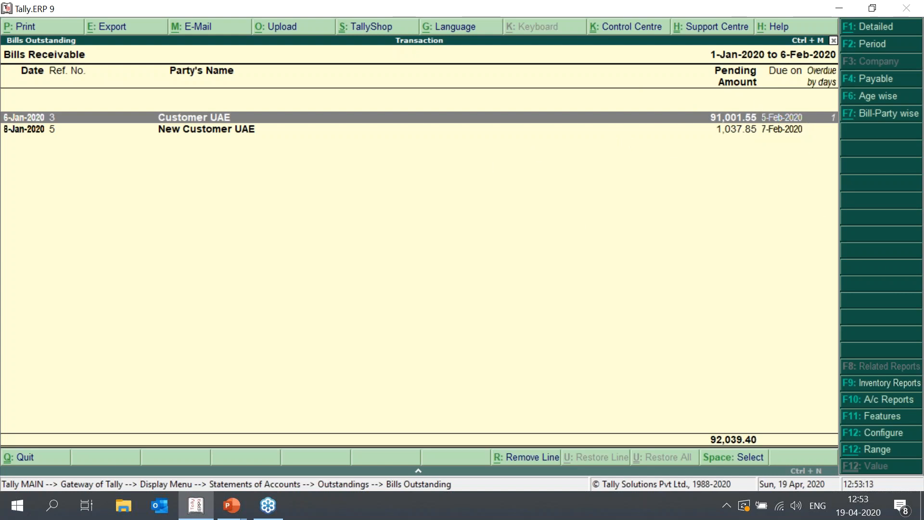
key(Escape)
Open the outstanding Payables report, review the supplier's pending bills, and return to the Gateway of Tally.
key(Escape)
key(Return)
key(Down)
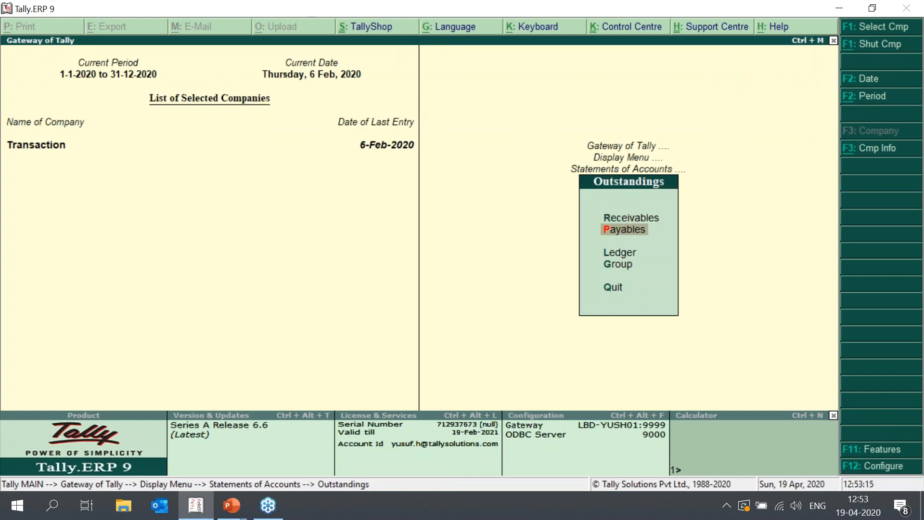
key(Return)
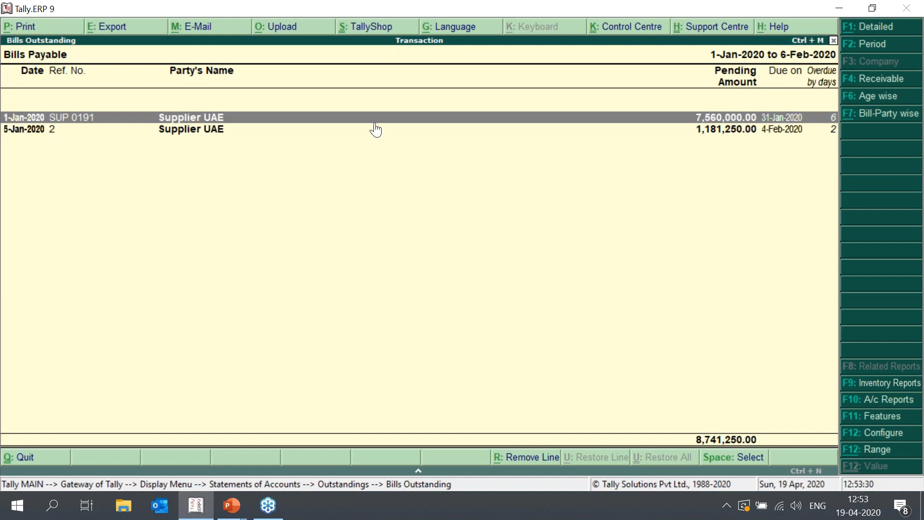
key(Escape)
key(Escape)
key(Up)
key(Escape)
Start a new payment voucher with RAK Bank as the paying account.
key(Up)
key(Up)
key(Up)
key(Up)
key(Up)
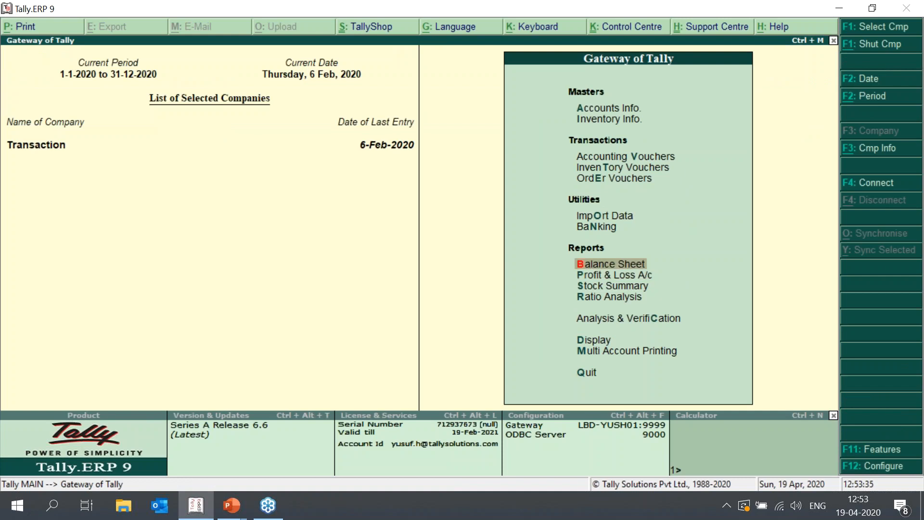
key(v)
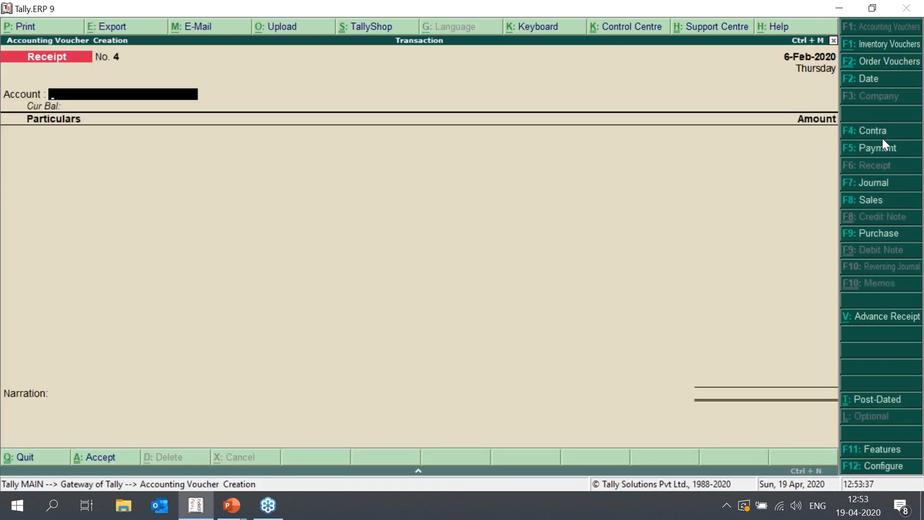
click(878, 154)
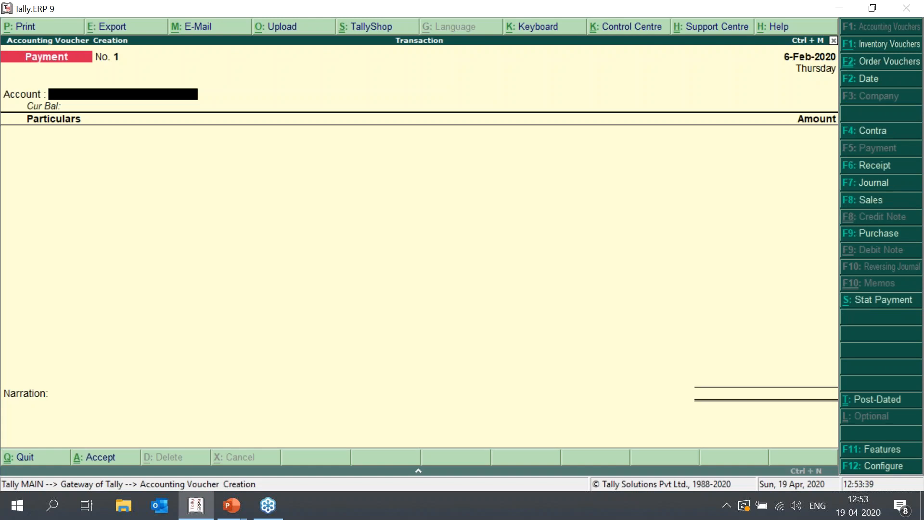
text(Ca)
key(BackSpace)
key(BackSpace)
text(R)
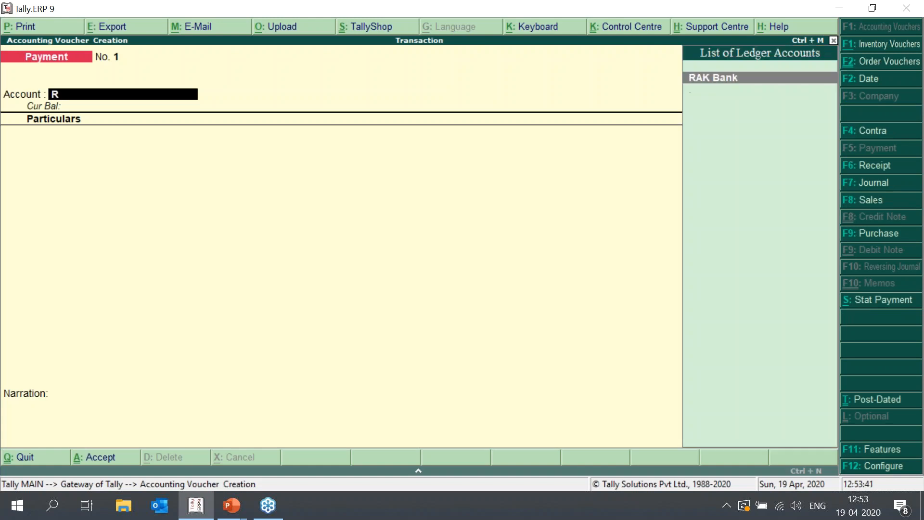
key(Return)
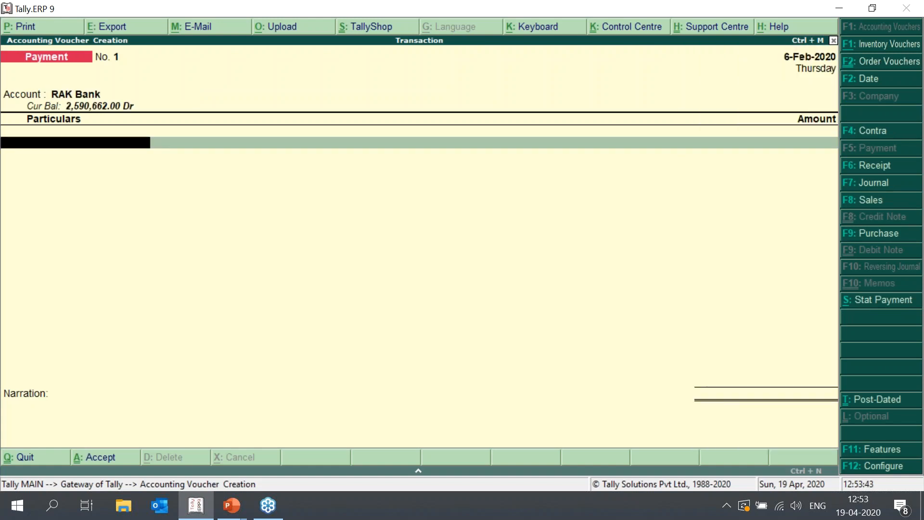
Add Supplier UAE to the payment's particulars with an amount of 7,740,260.00.
key(Down)
key(Down)
key(Down)
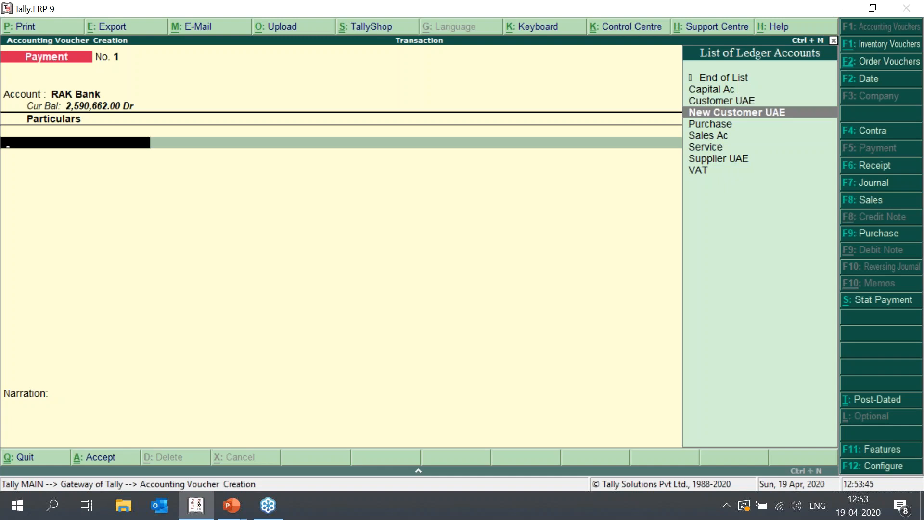
key(Down)
key(Down)
key(Down)
key(Down)
key(Return)
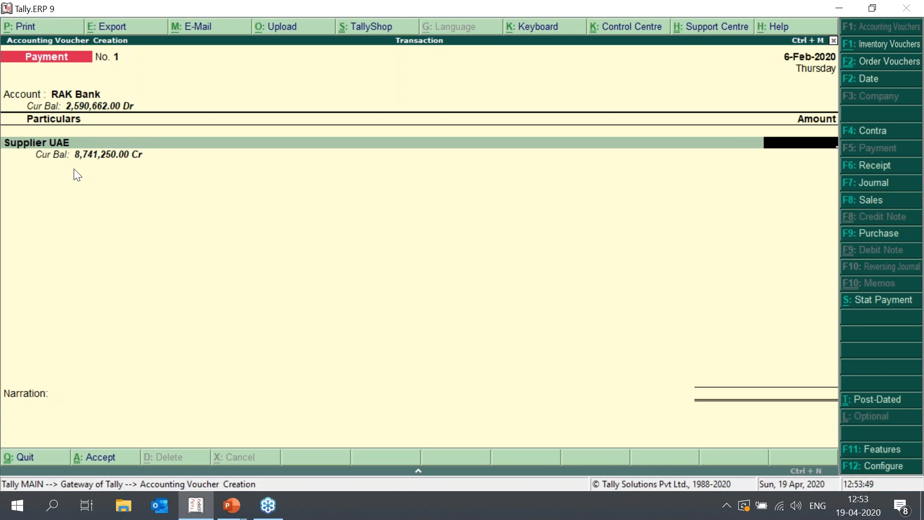
text(7740260)
key(Return)
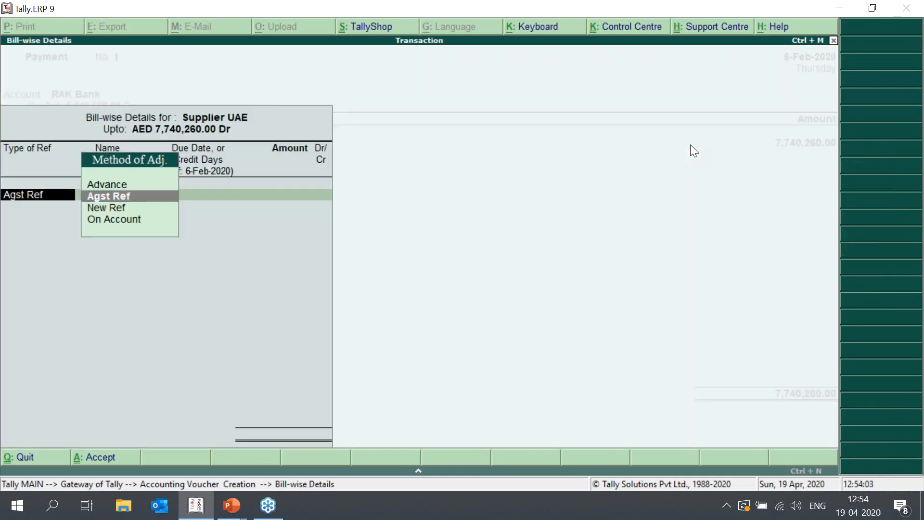
Allocate the payment as Agst Ref to bills SUP 0191 (7,560,000.00) and 2 (180,260.00), and end the particulars.
key(Return)
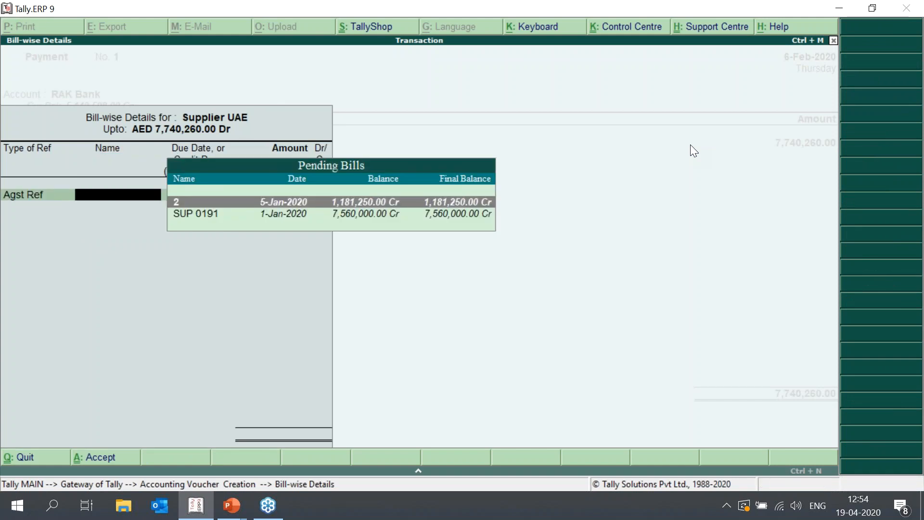
key(Down)
key(Return)
key(Return)
key(Return)
key(Return)
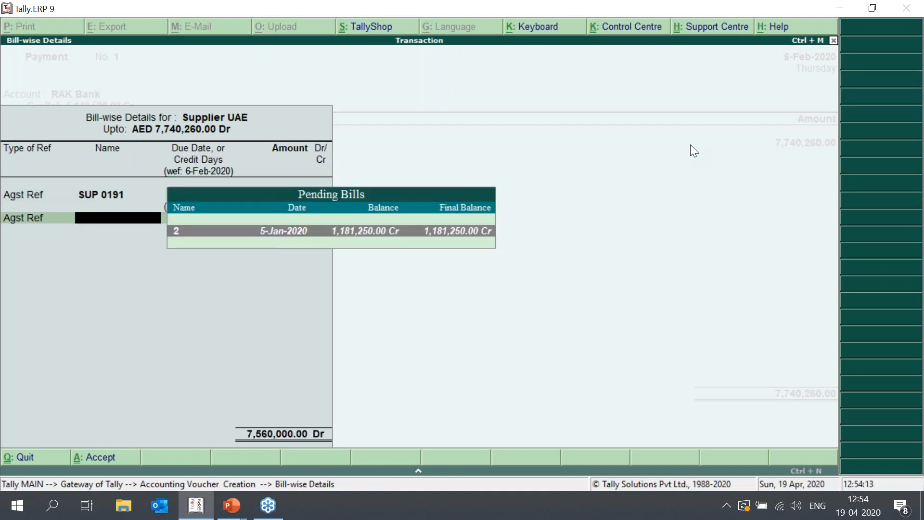
key(Return)
key(Return)
key(Return)
key(Return)
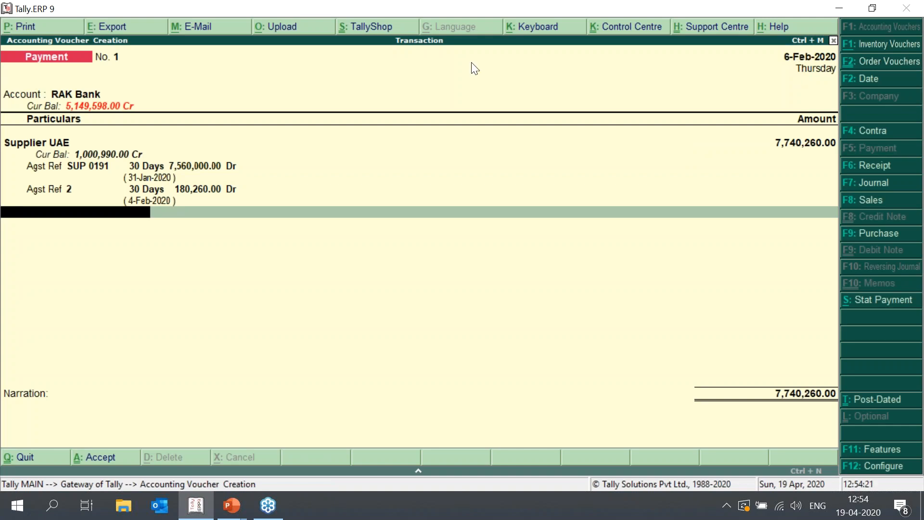
key(Return)
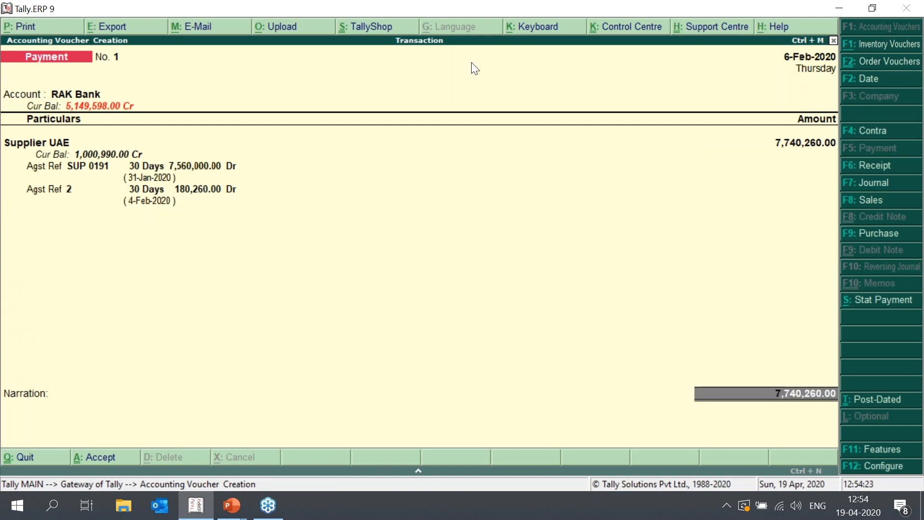